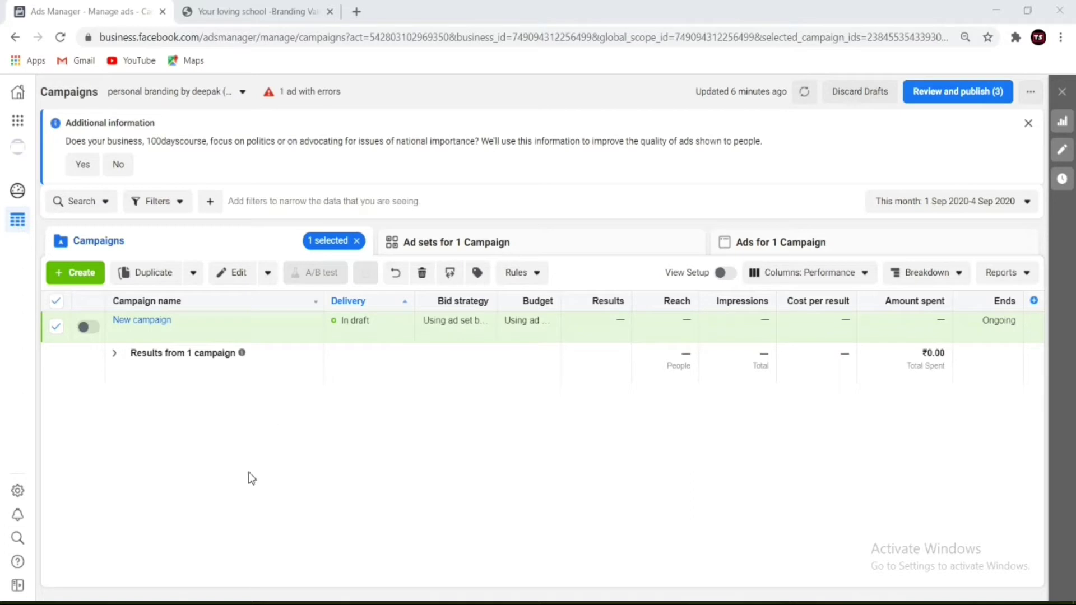
# Step: Create a new campaign with the Brand Awareness objective and continue to its settings
pyautogui.moveTo(117, 325)
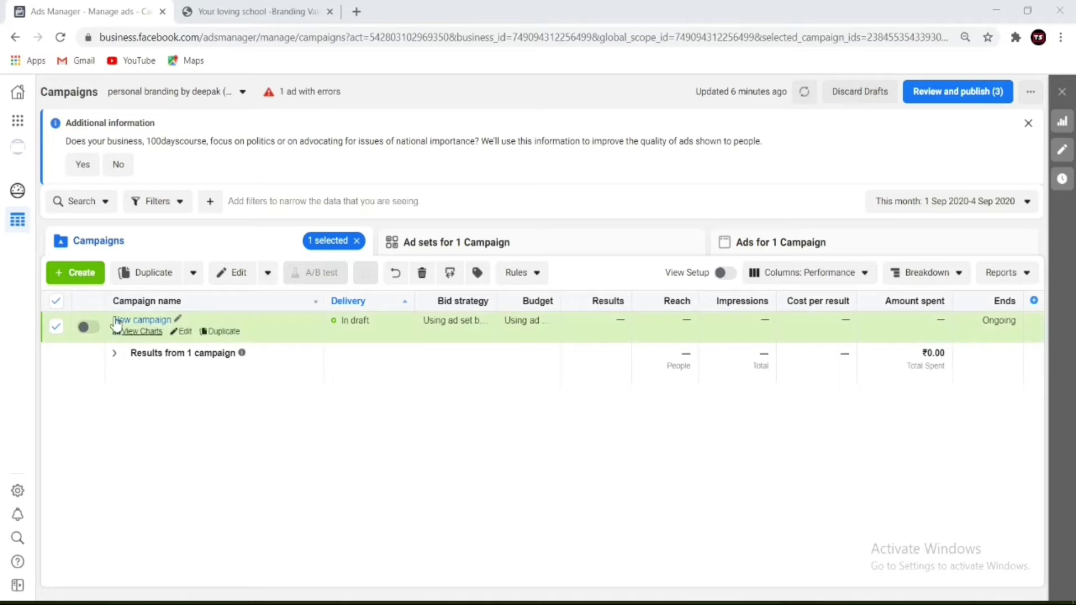
pyautogui.click(80, 274)
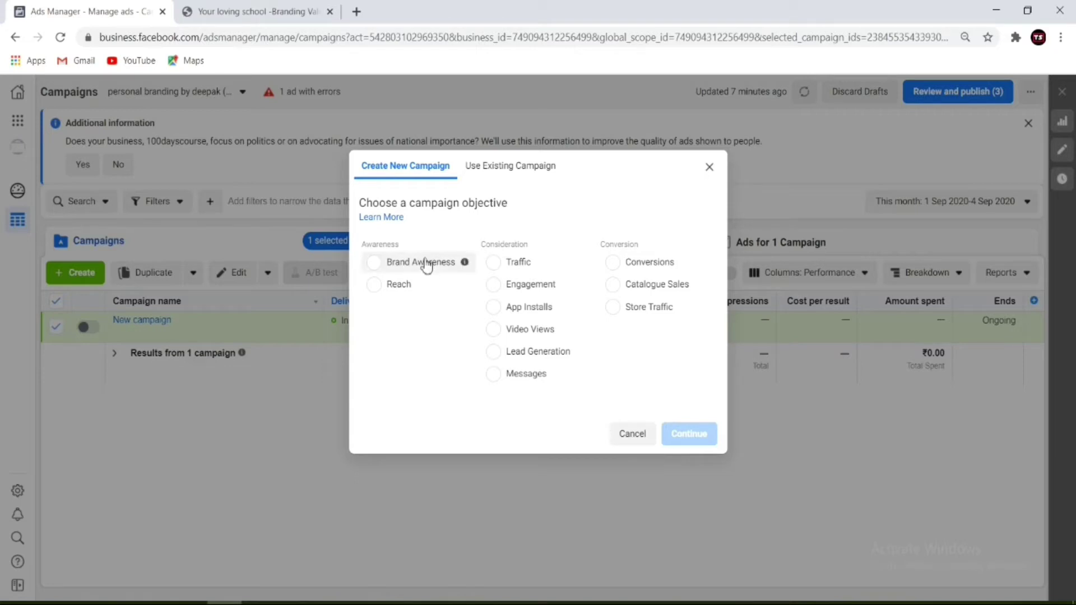
pyautogui.moveTo(508, 261)
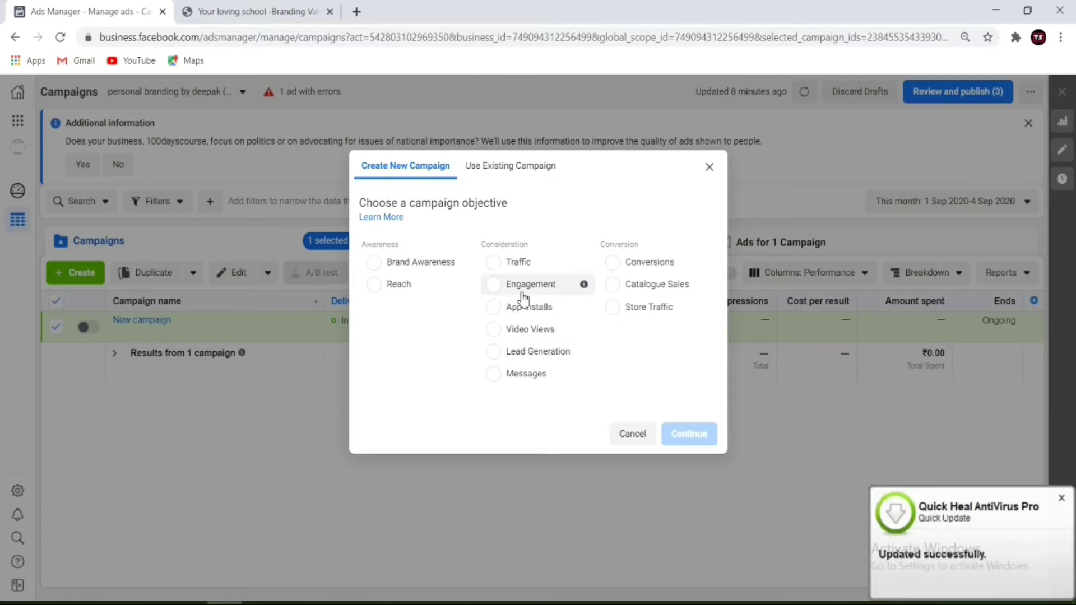
pyautogui.click(1062, 498)
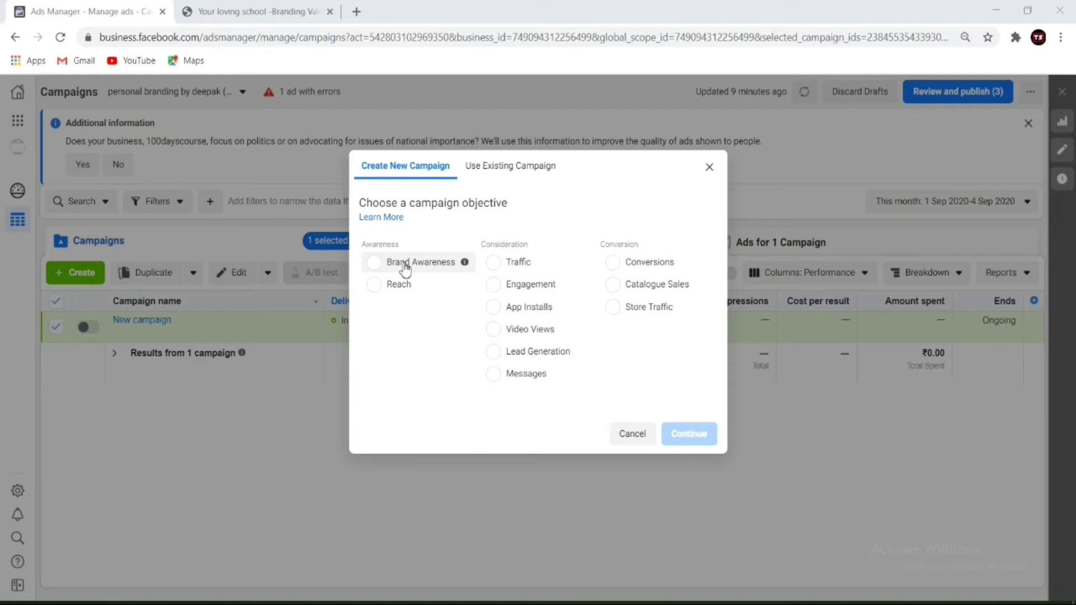
pyautogui.click(405, 267)
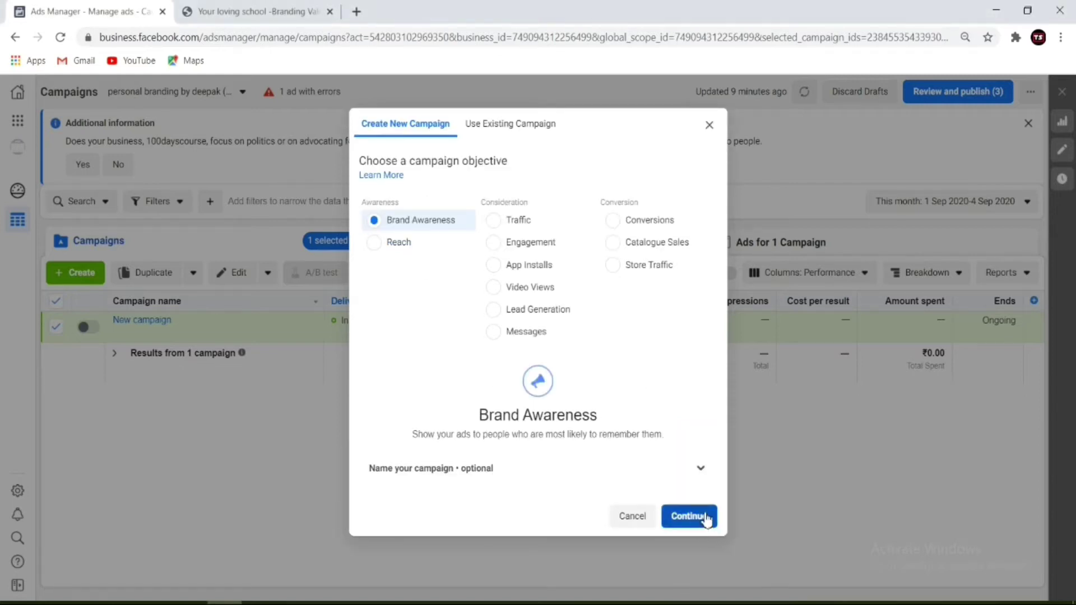
pyautogui.click(684, 515)
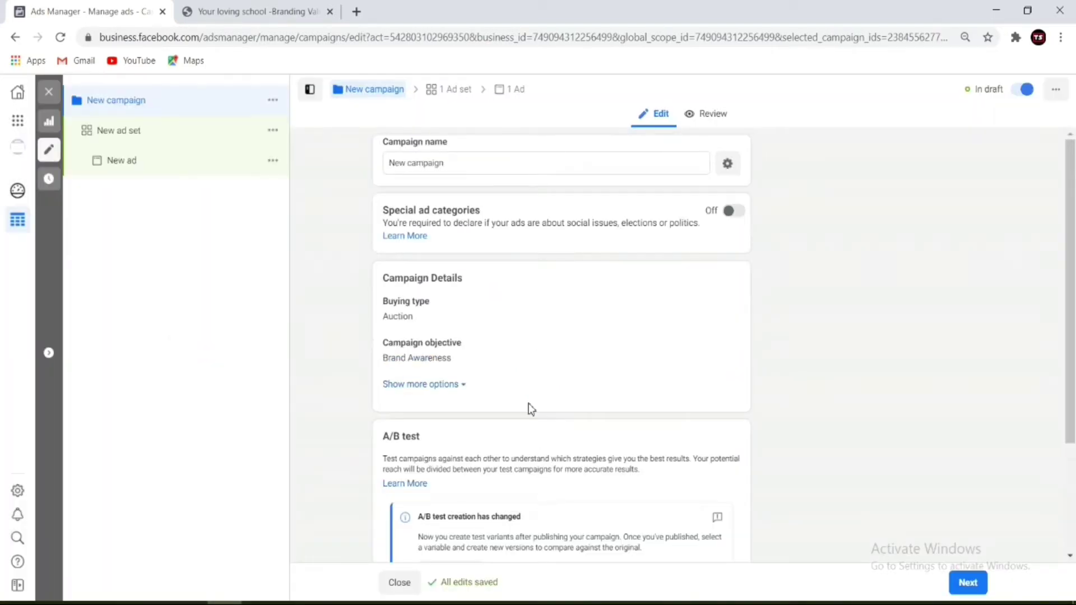
# Step: Rename the campaign as "Sep 4 Brand Awereness"
pyautogui.click(542, 168)
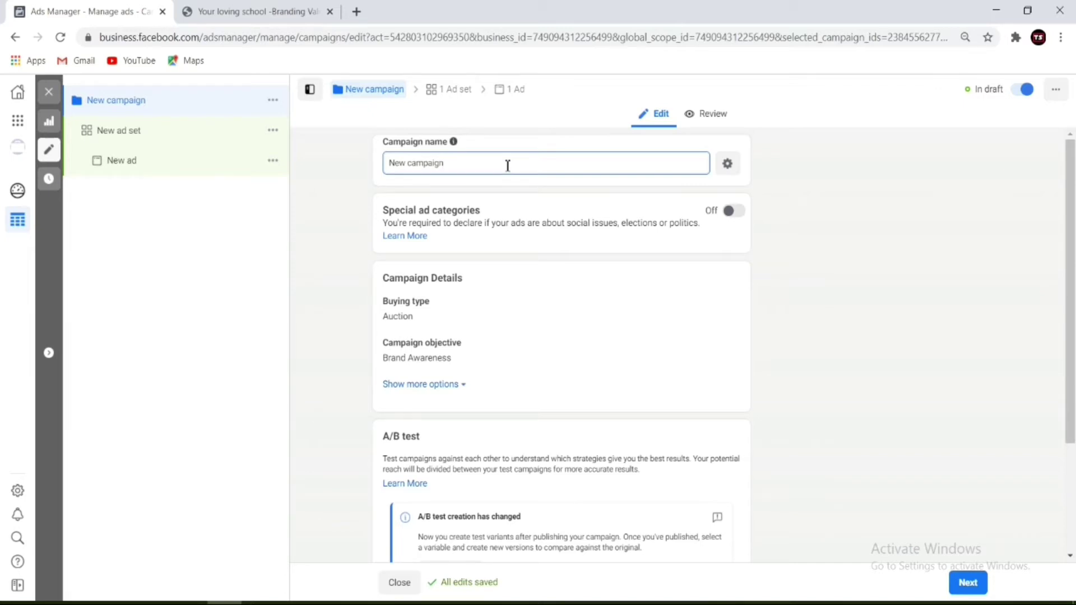
pyautogui.press('BackSpace')
pyautogui.press('BackSpace')
pyautogui.press('BackSpace')
pyautogui.press('BackSpace')
pyautogui.press('BackSpace')
pyautogui.press('BackSpace')
pyautogui.press('BackSpace')
pyautogui.press('BackSpace')
pyautogui.press('BackSpace')
pyautogui.press('BackSpace')
pyautogui.press('BackSpace')
pyautogui.press('BackSpace')
pyautogui.write('Sep')
pyautogui.write('4 Brand Awereness')
pyautogui.scroll(-1, 615, 257)
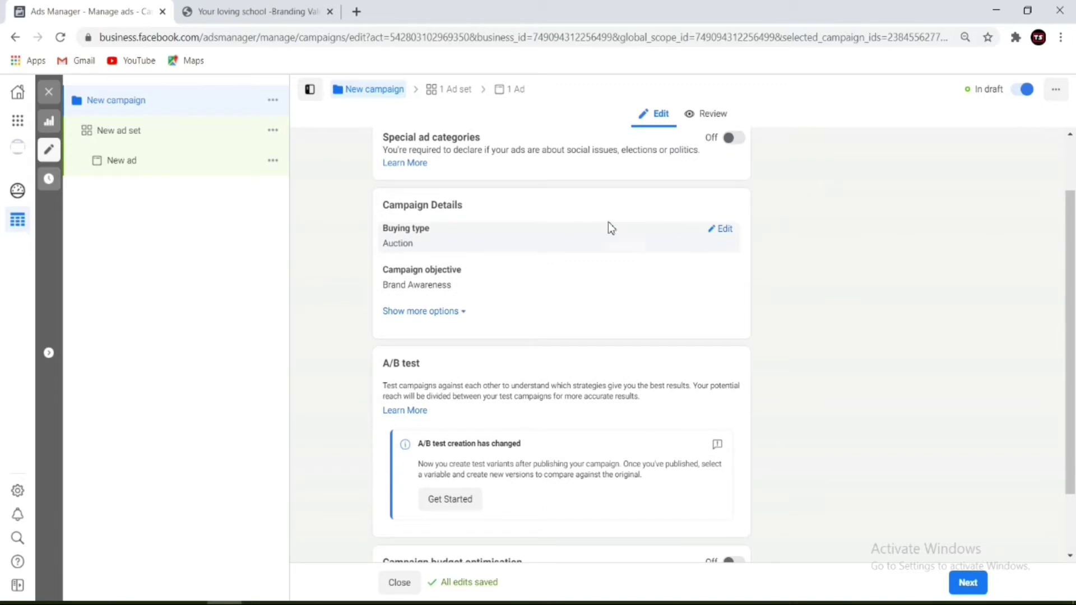
pyautogui.scroll(1, 607, 222)
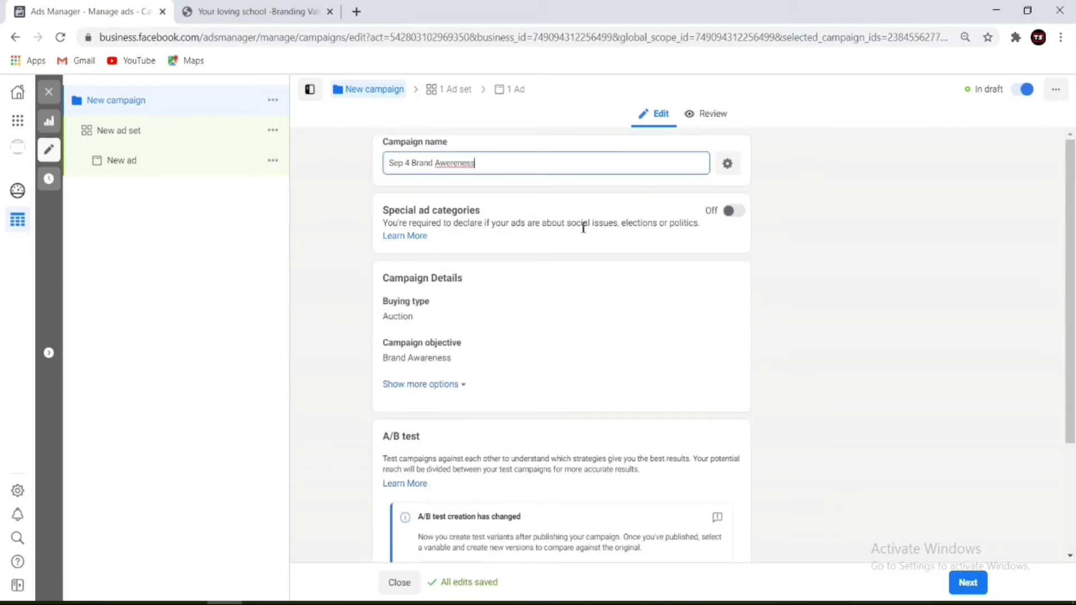
# Step: Look over the special ad categories and campaign objective options, and continue to the ad set settings
pyautogui.click(737, 213)
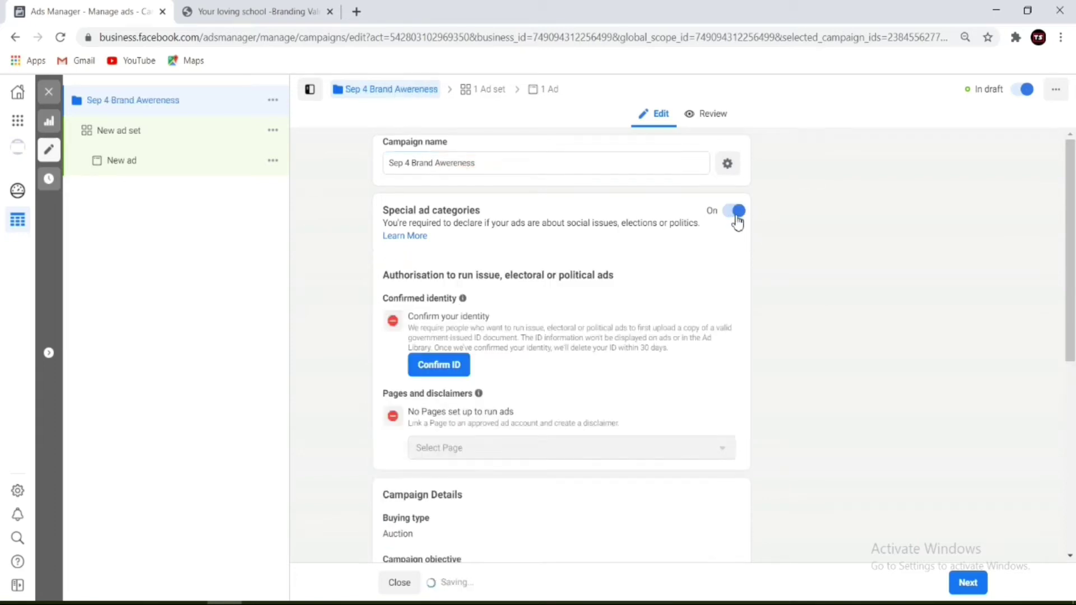
pyautogui.click(736, 213)
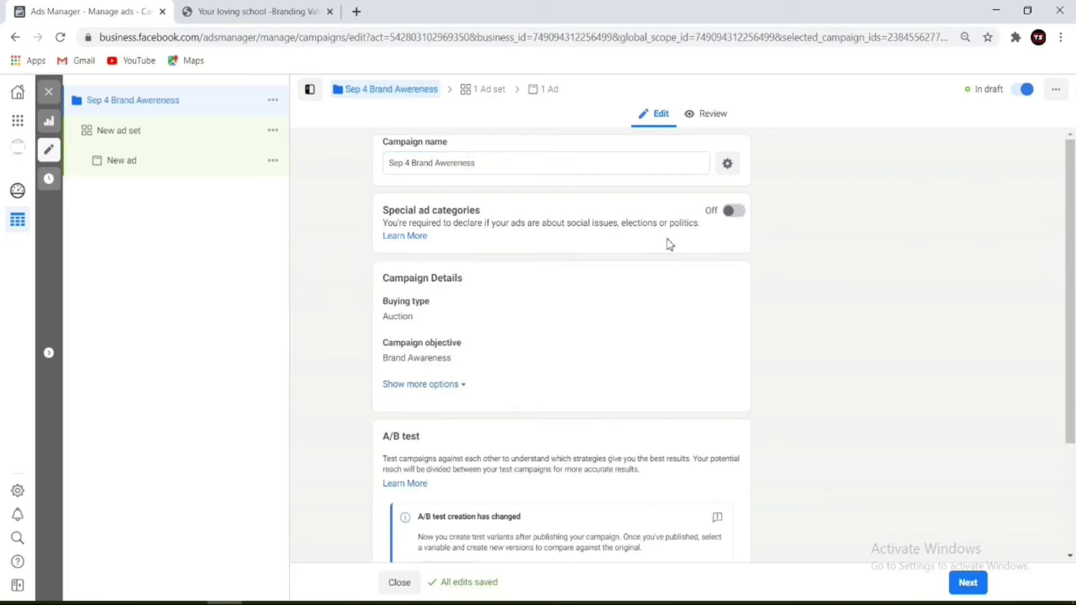
pyautogui.scroll(-2, 664, 246)
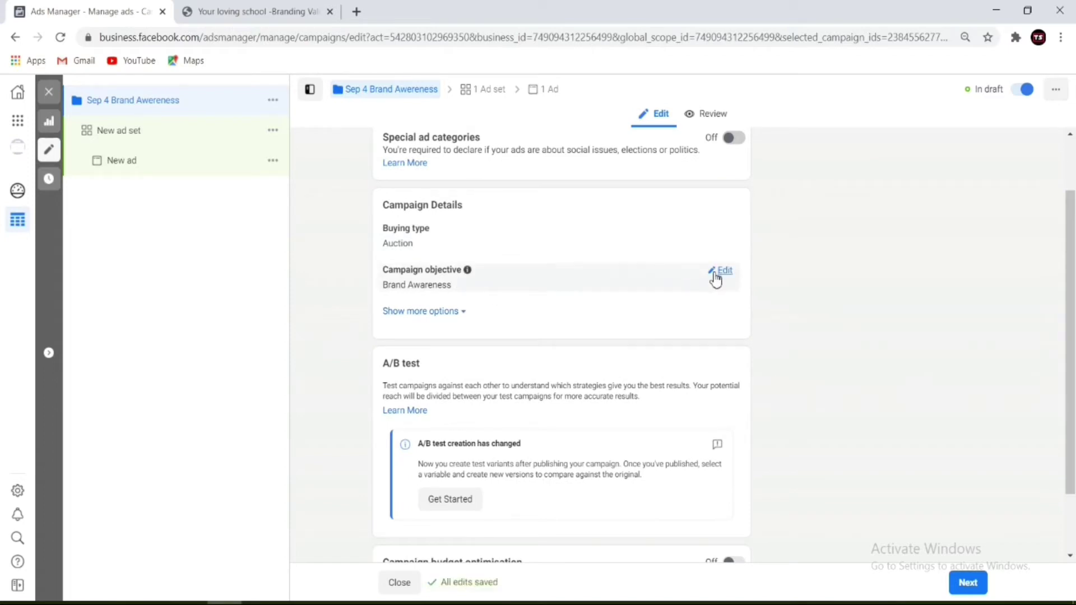
pyautogui.click(721, 271)
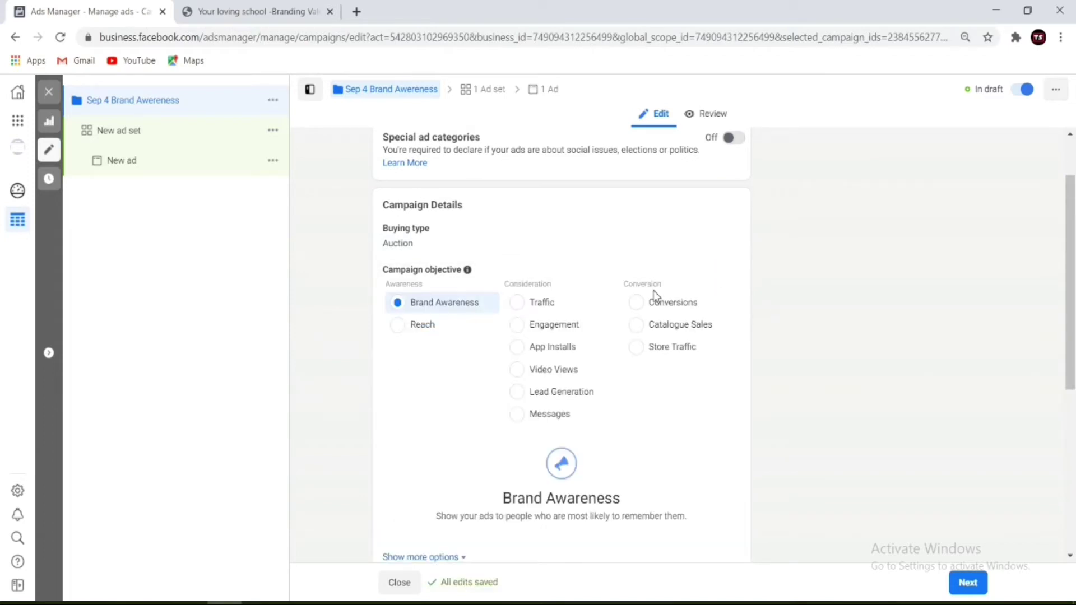
pyautogui.scroll(-4, 650, 300)
pyautogui.scroll(-2, 546, 296)
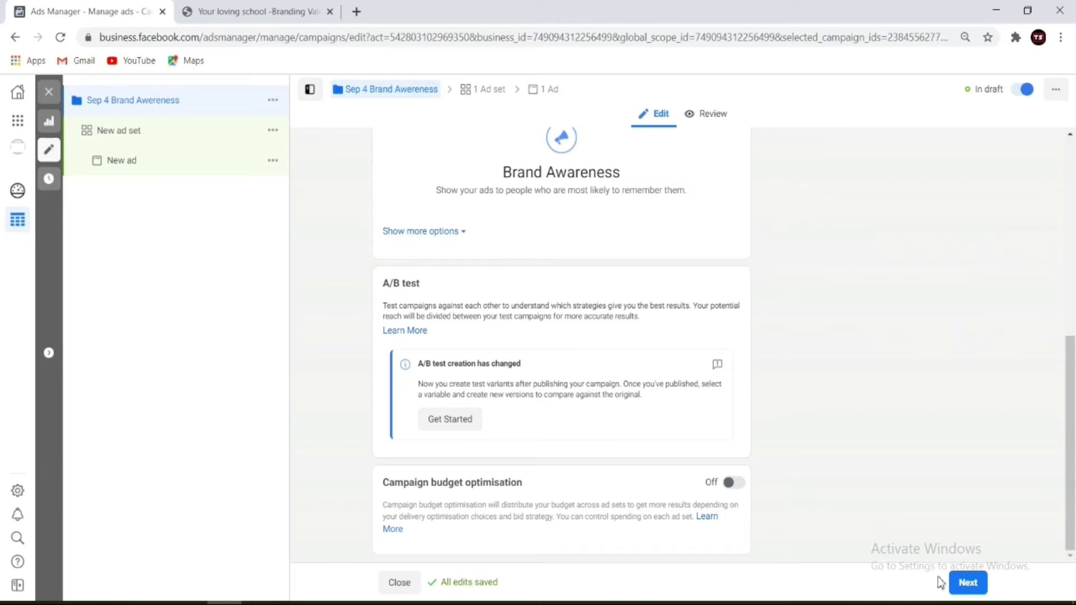
pyautogui.click(971, 584)
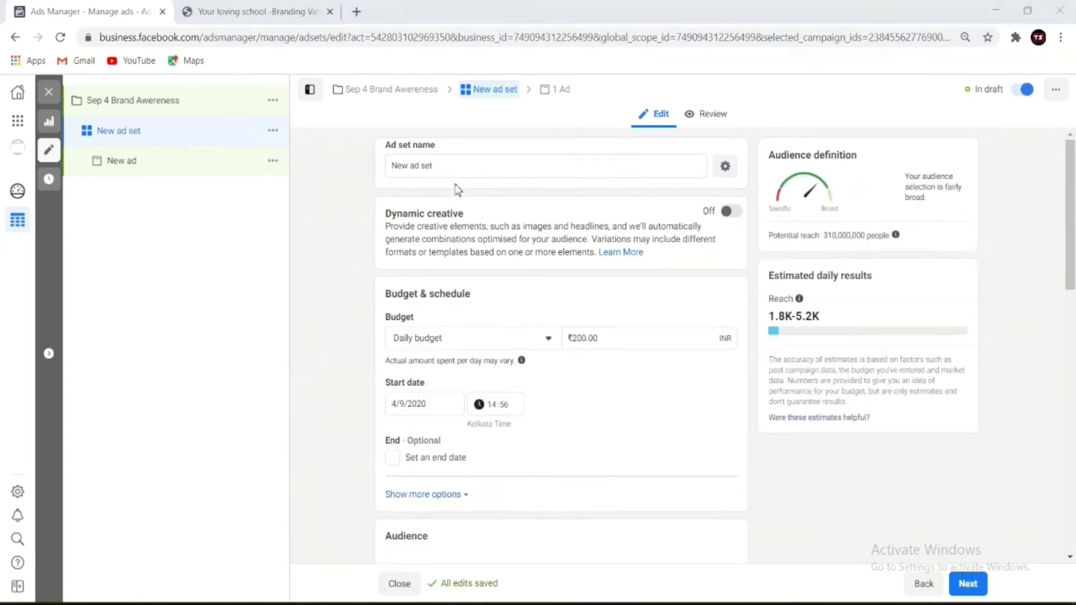
# Step: Rename the ad set as "Digital Marketing 18-25" and look at the dynamic creative information
pyautogui.click(468, 168)
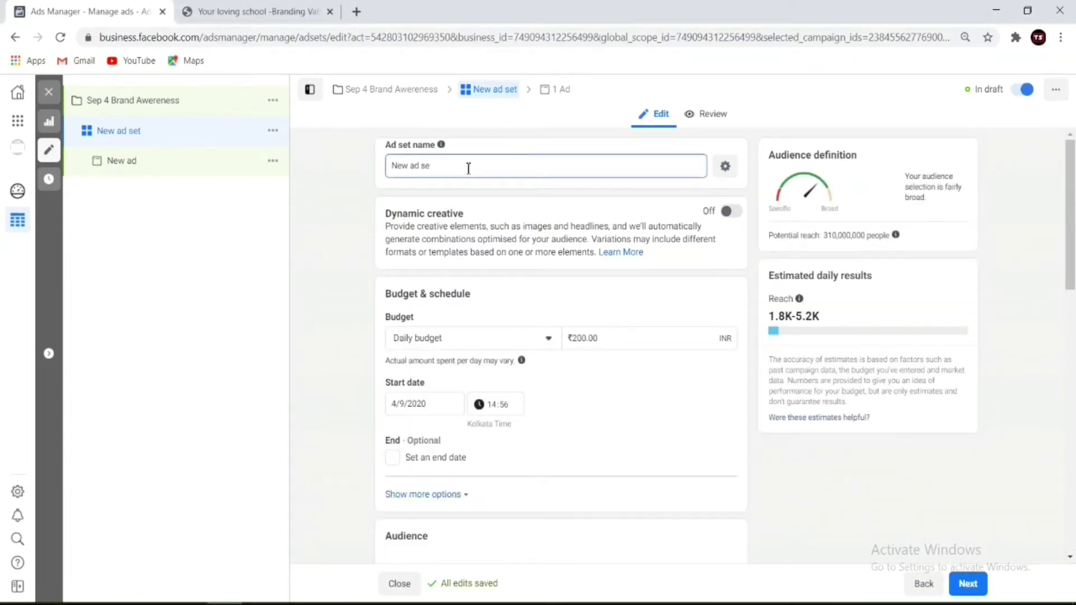
pyautogui.press('BackSpace')
pyautogui.press('BackSpace')
pyautogui.press('BackSpace')
pyautogui.press('BackSpace')
pyautogui.press('BackSpace')
pyautogui.press('BackSpace')
pyautogui.press('BackSpace')
pyautogui.press('BackSpace')
pyautogui.press('BackSpace')
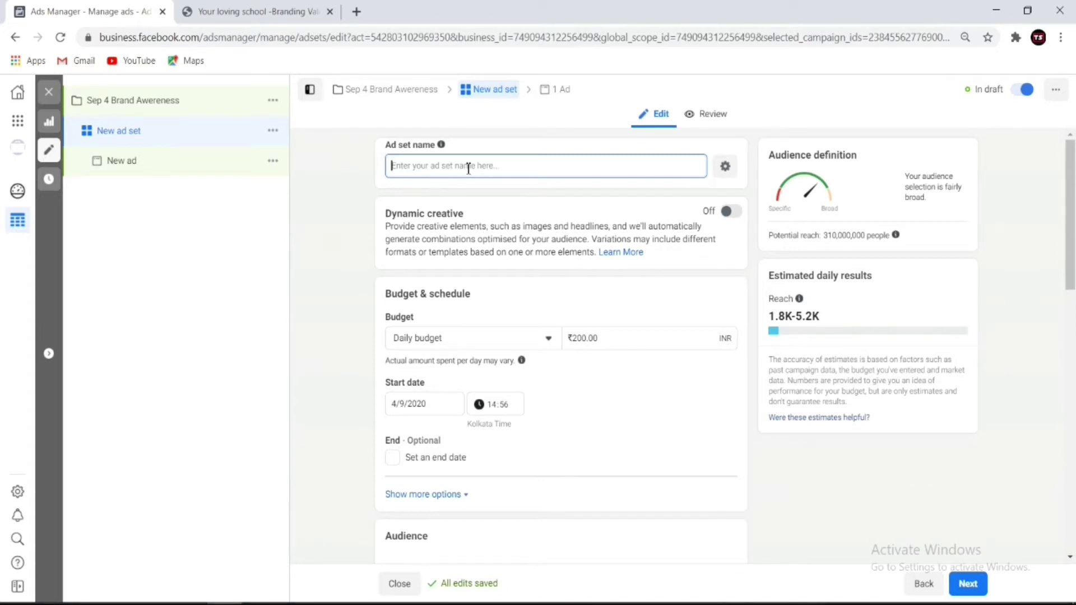
pyautogui.write('Digital Marketing 18')
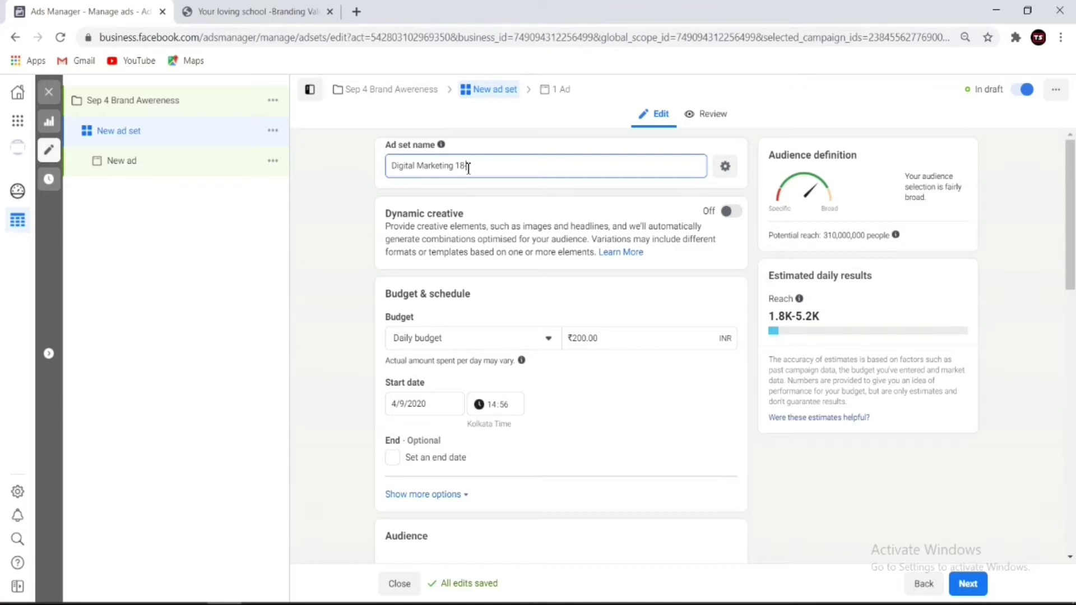
pyautogui.write('-25')
pyautogui.click(728, 213)
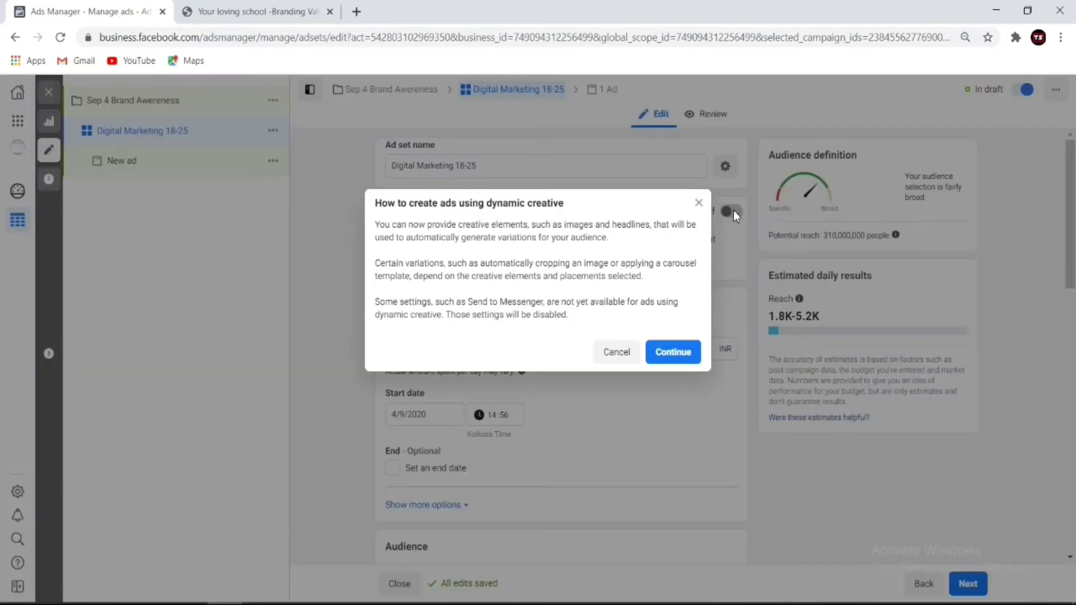
pyautogui.click(617, 351)
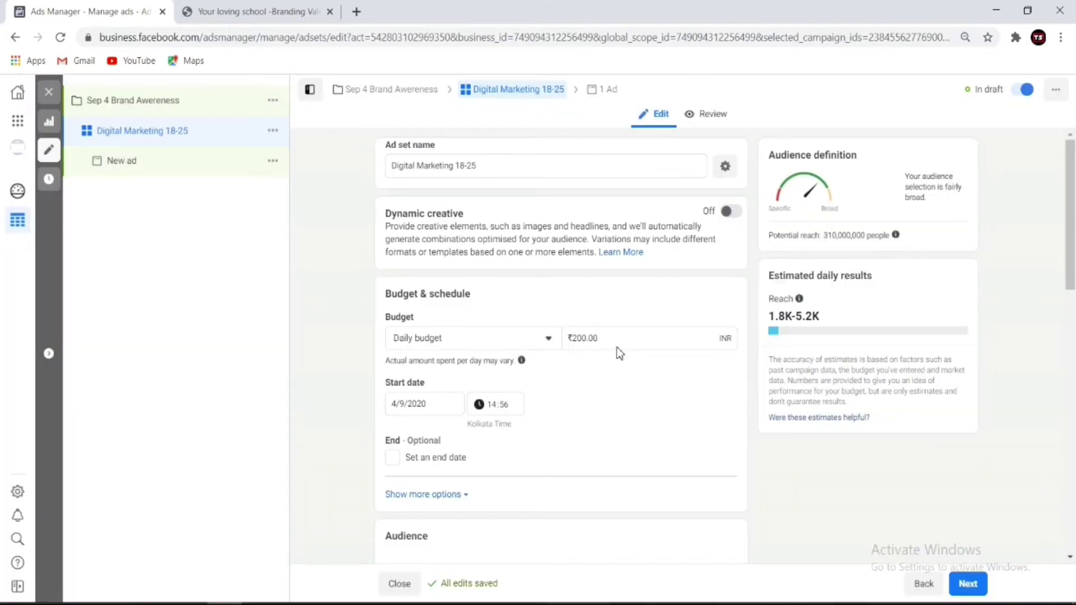
# Step: Set the ad set's daily budget to ₹150 and expand the additional budget and schedule options
pyautogui.scroll(-1, 475, 339)
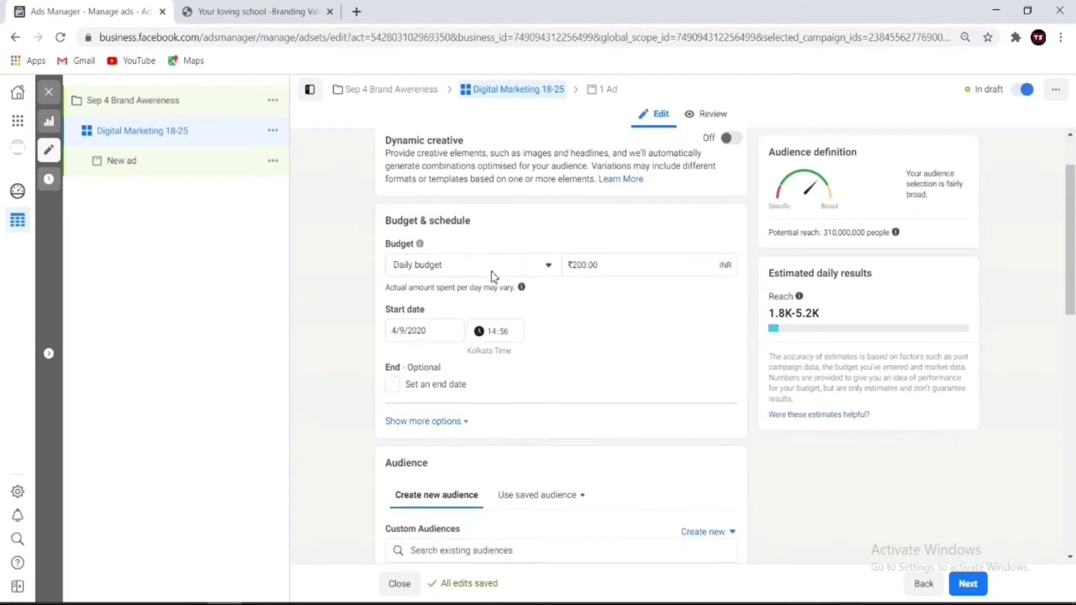
pyautogui.click(553, 270)
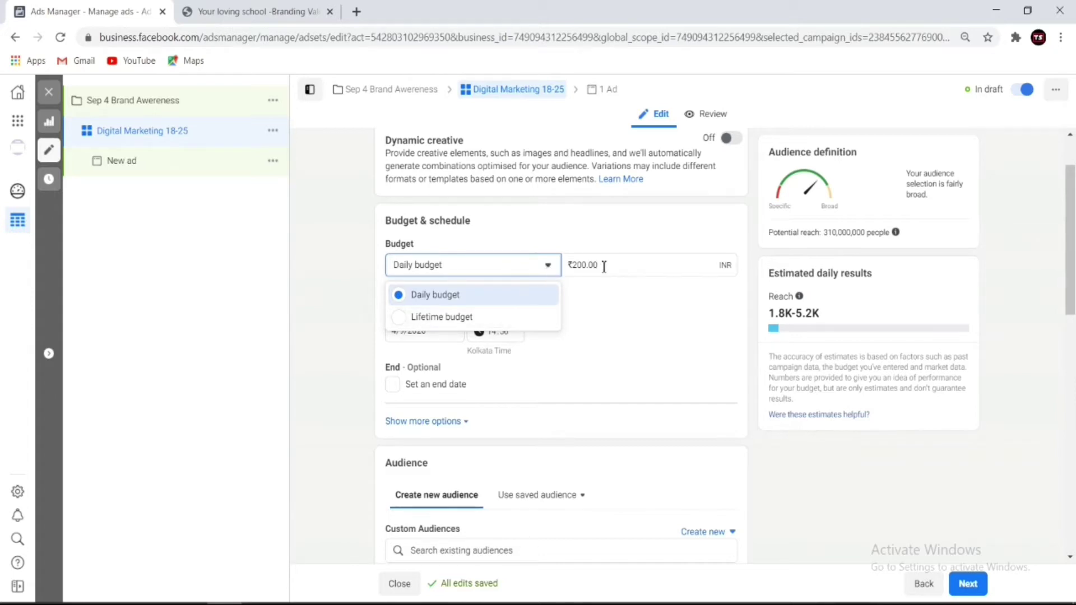
pyautogui.click(569, 267)
pyautogui.click(587, 265)
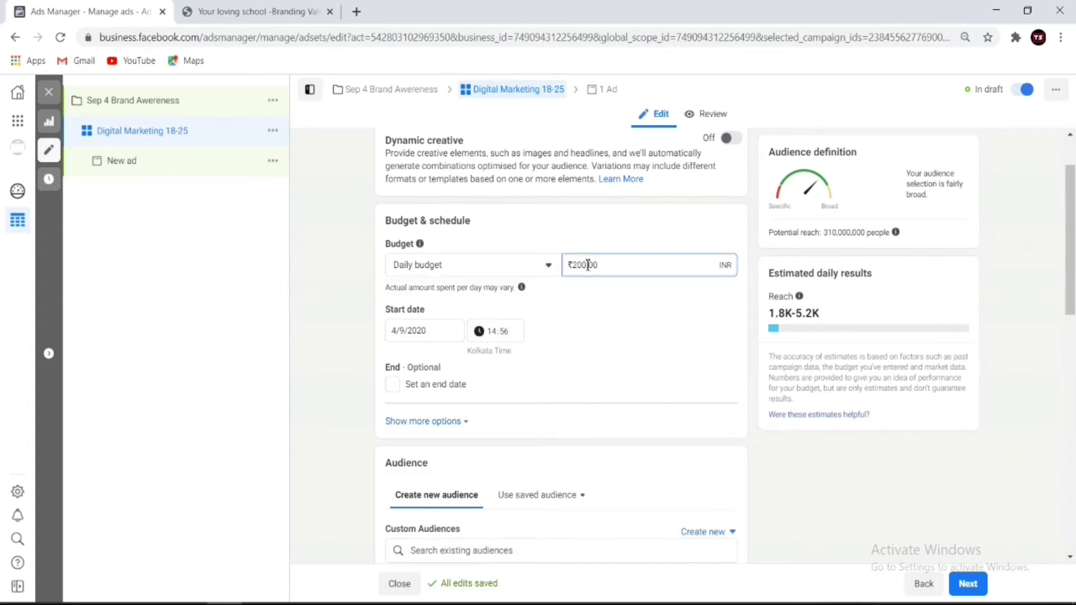
pyautogui.press('BackSpace')
pyautogui.press('BackSpace')
pyautogui.press('BackSpace')
pyautogui.write('150')
pyautogui.click(462, 422)
# Step: Change the audience location to Delhi, India
pyautogui.scroll(-4, 473, 401)
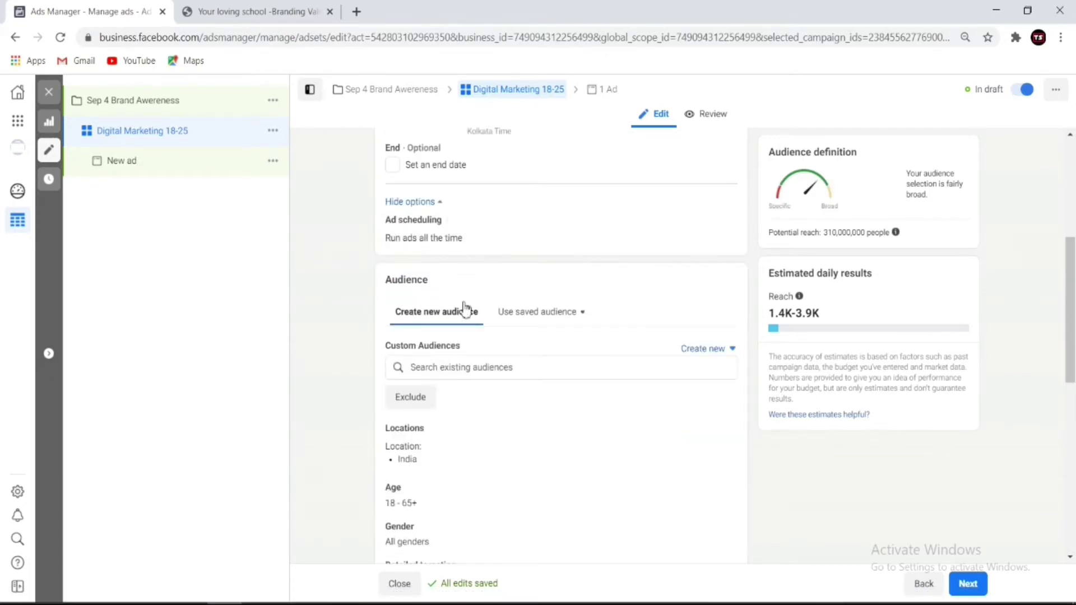
pyautogui.scroll(-3, 477, 318)
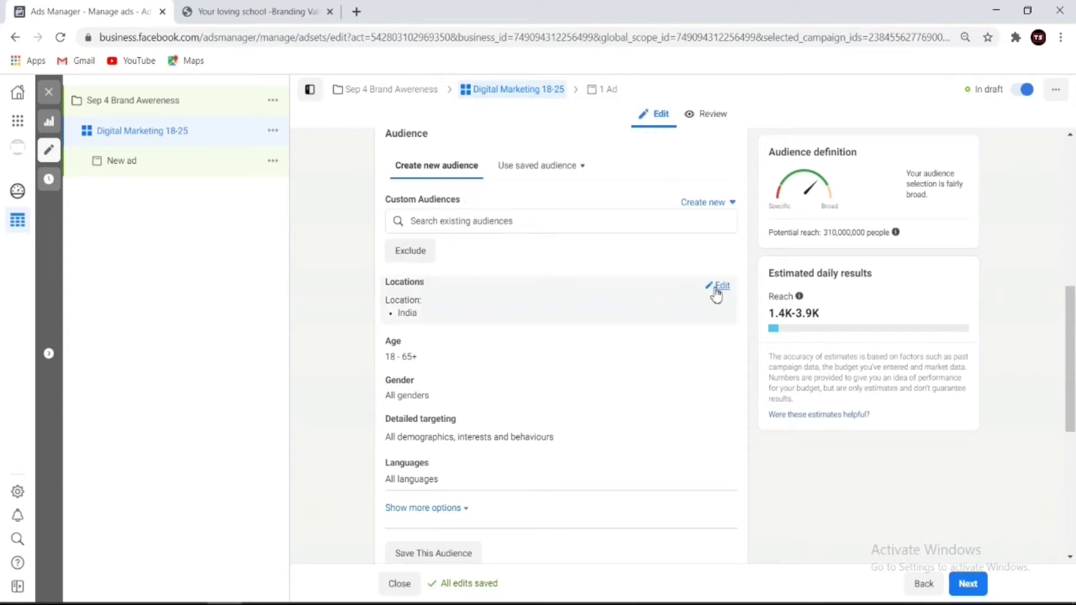
pyautogui.click(721, 288)
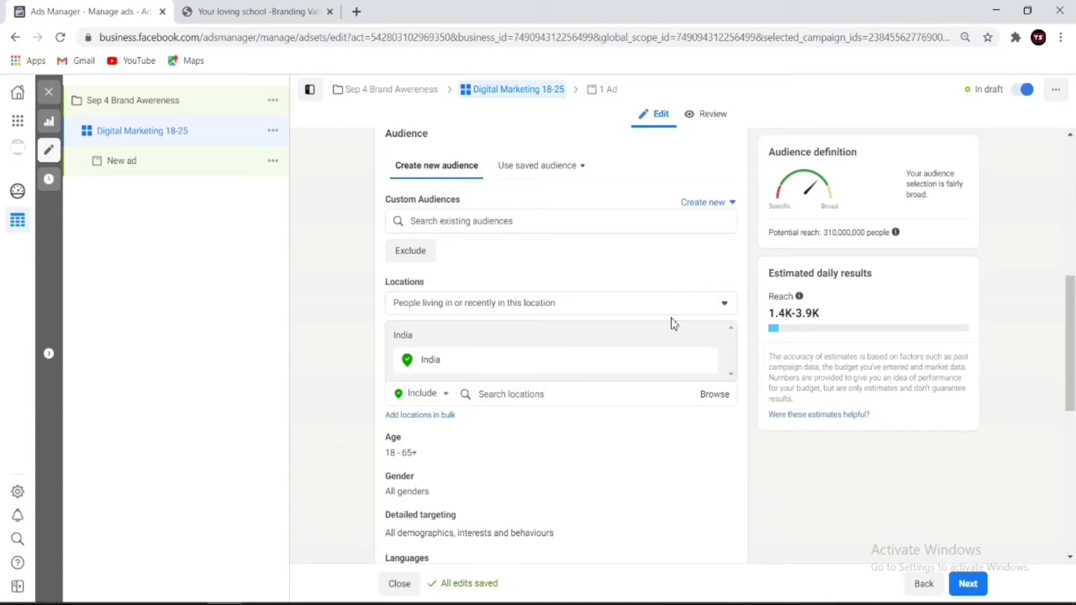
pyautogui.click(502, 395)
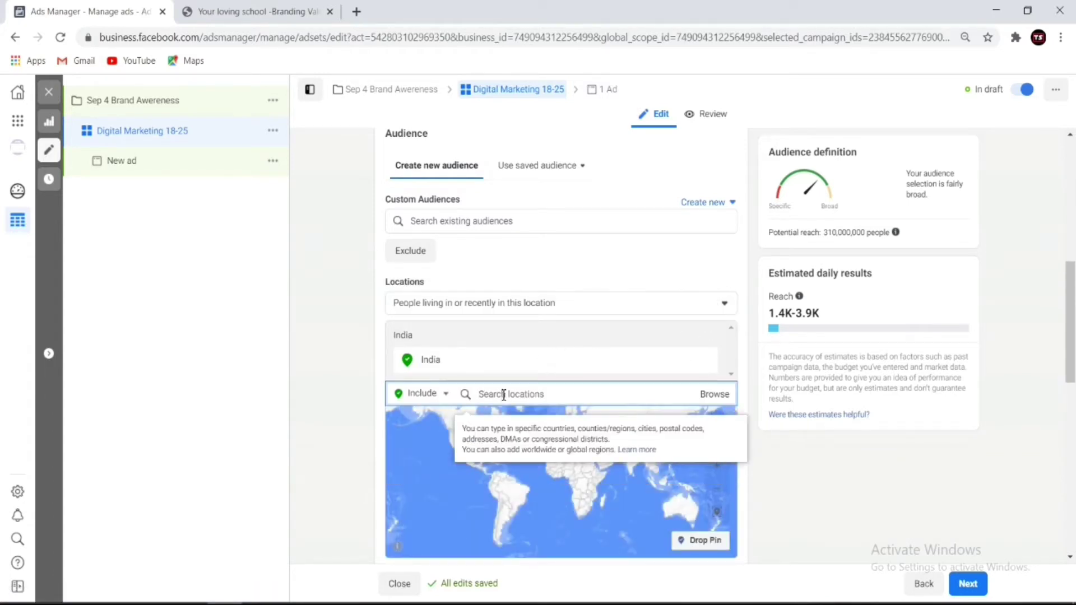
pyautogui.write('Delhi')
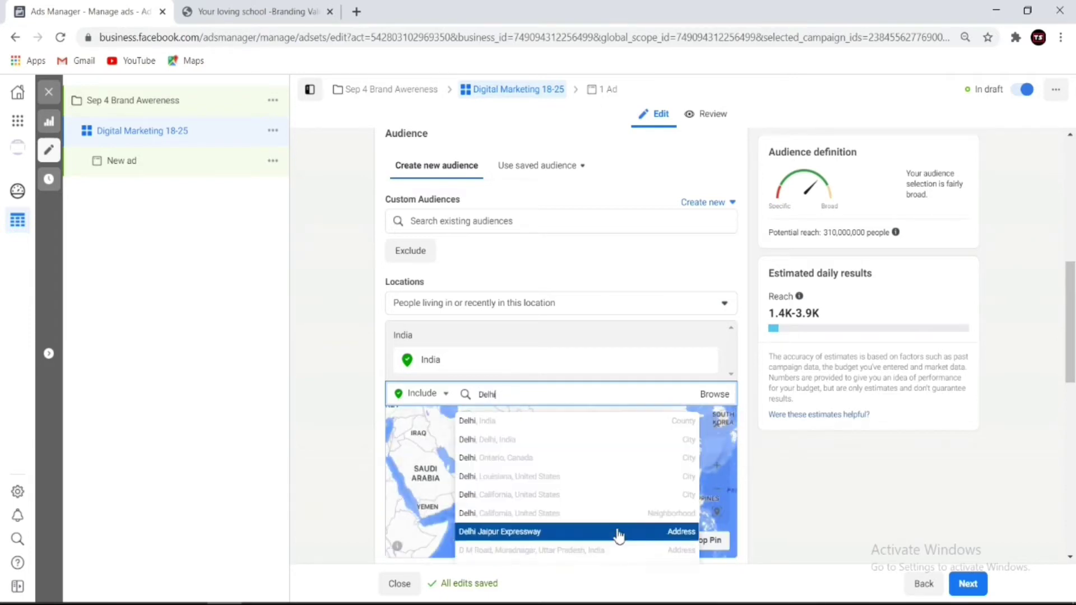
pyautogui.click(560, 427)
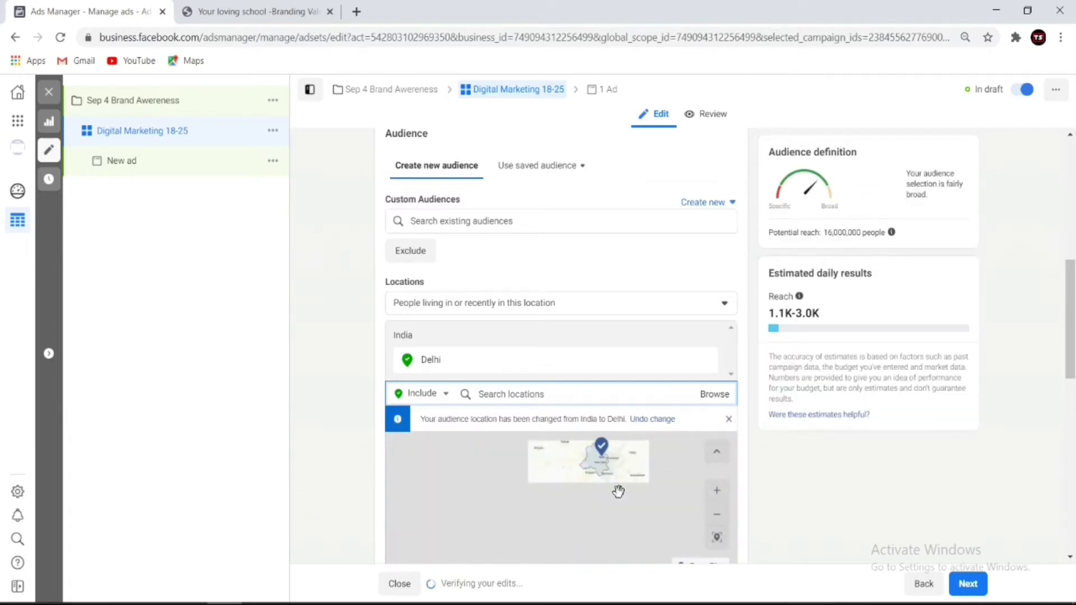
# Step: Set the audience's maximum age to 25
pyautogui.scroll(-5, 601, 465)
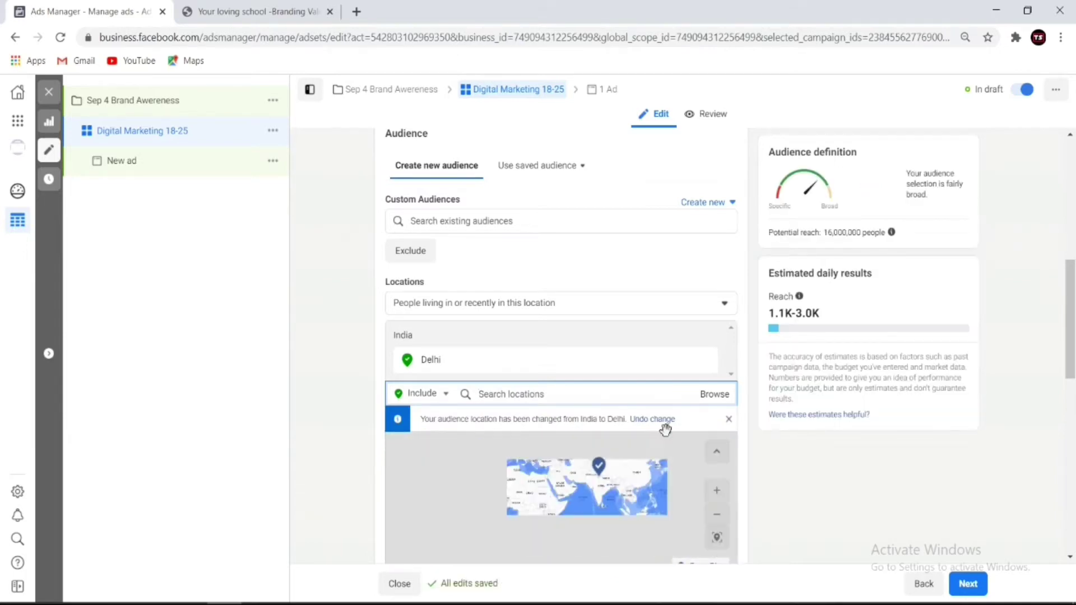
pyautogui.scroll(-3, 750, 481)
pyautogui.scroll(-3, 496, 457)
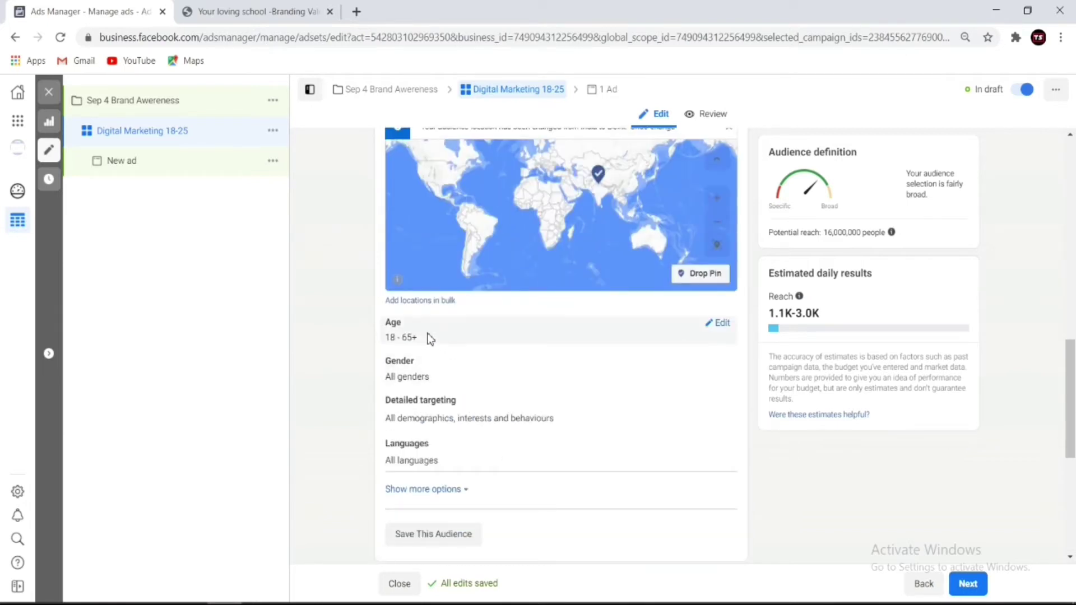
pyautogui.click(722, 325)
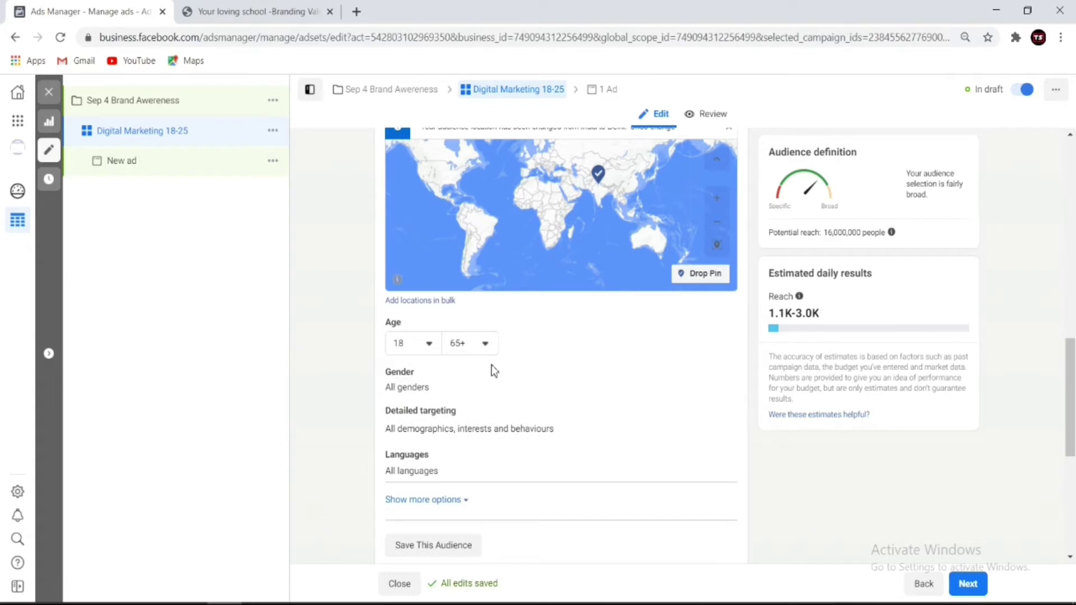
pyautogui.click(460, 351)
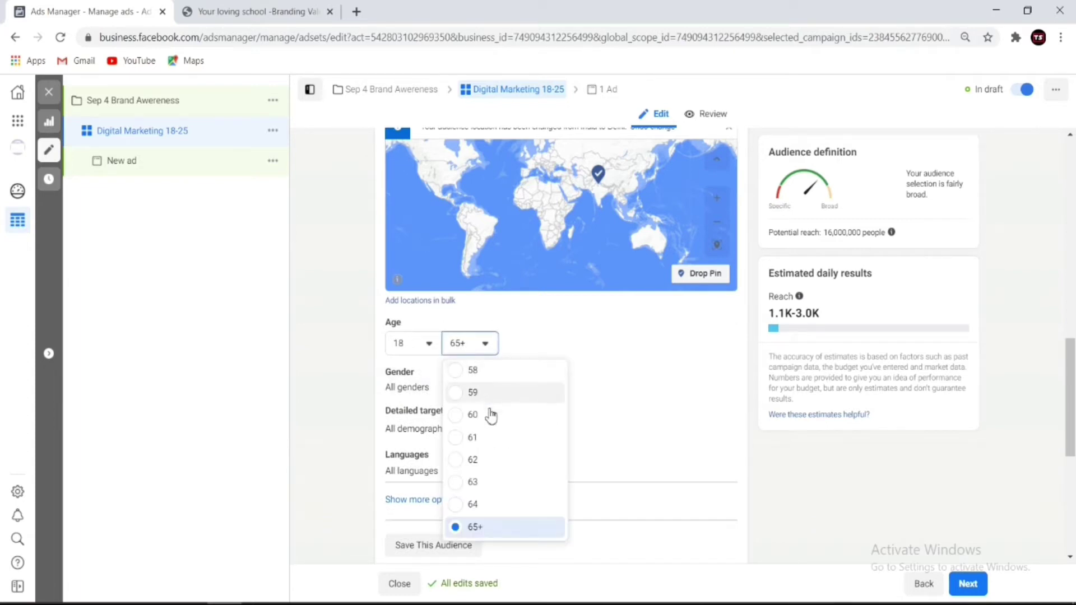
pyautogui.scroll(3, 488, 420)
pyautogui.scroll(15, 489, 429)
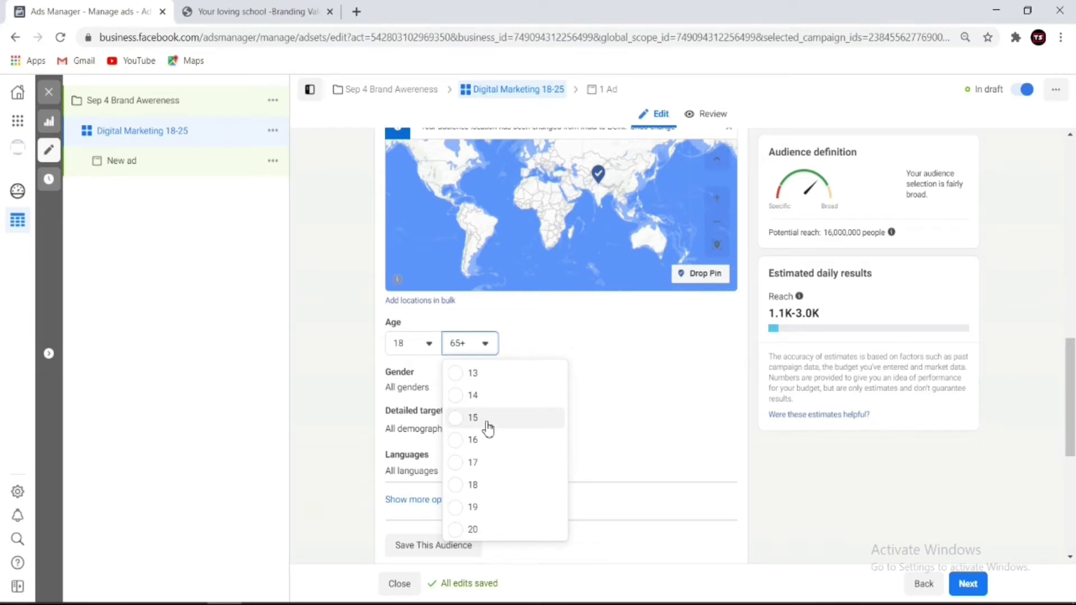
pyautogui.scroll(-3, 488, 428)
pyautogui.click(479, 497)
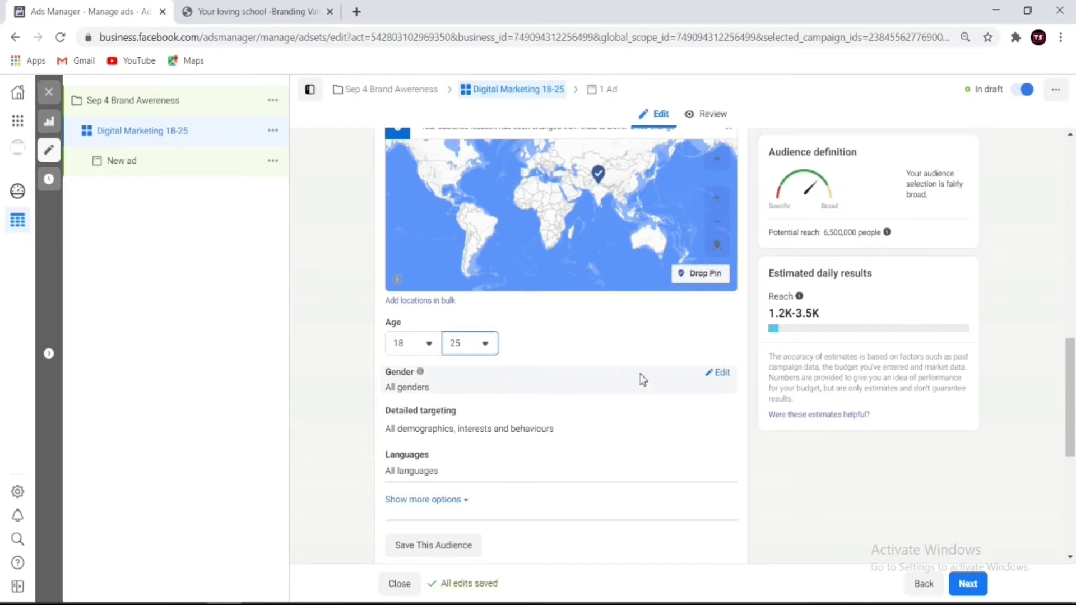
# Step: Open the audience's gender setting for editing and add the Digital marketing interest to its detailed targeting
pyautogui.click(719, 372)
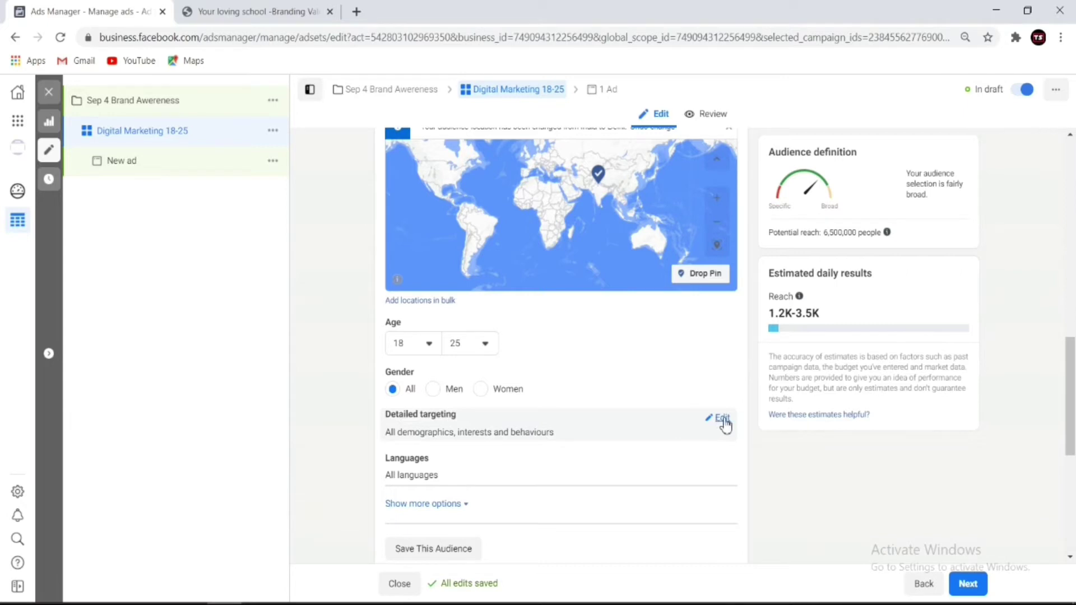
pyautogui.click(723, 420)
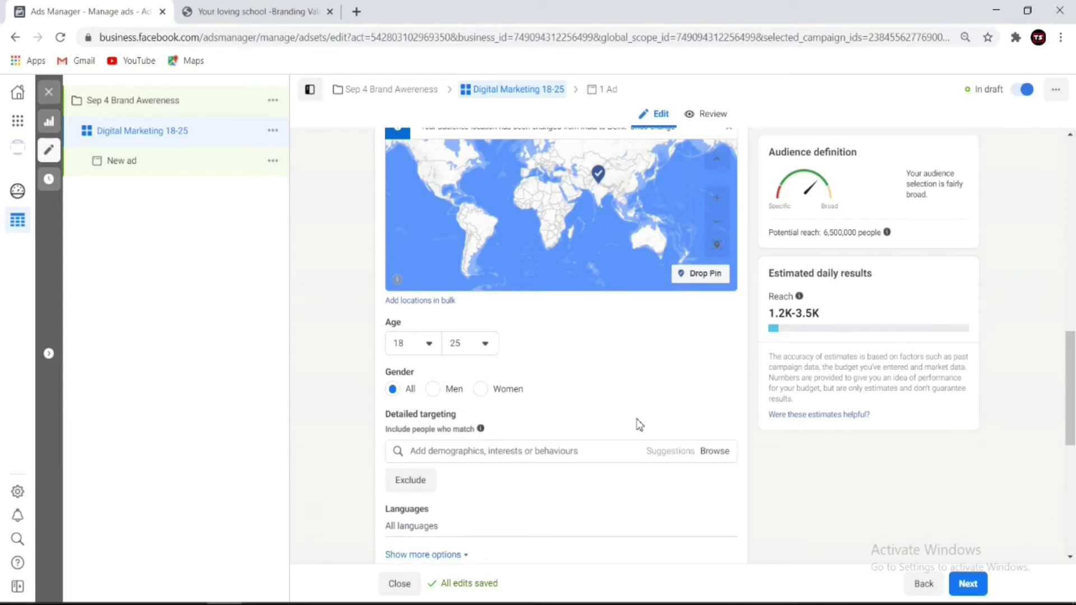
pyautogui.scroll(-1, 641, 424)
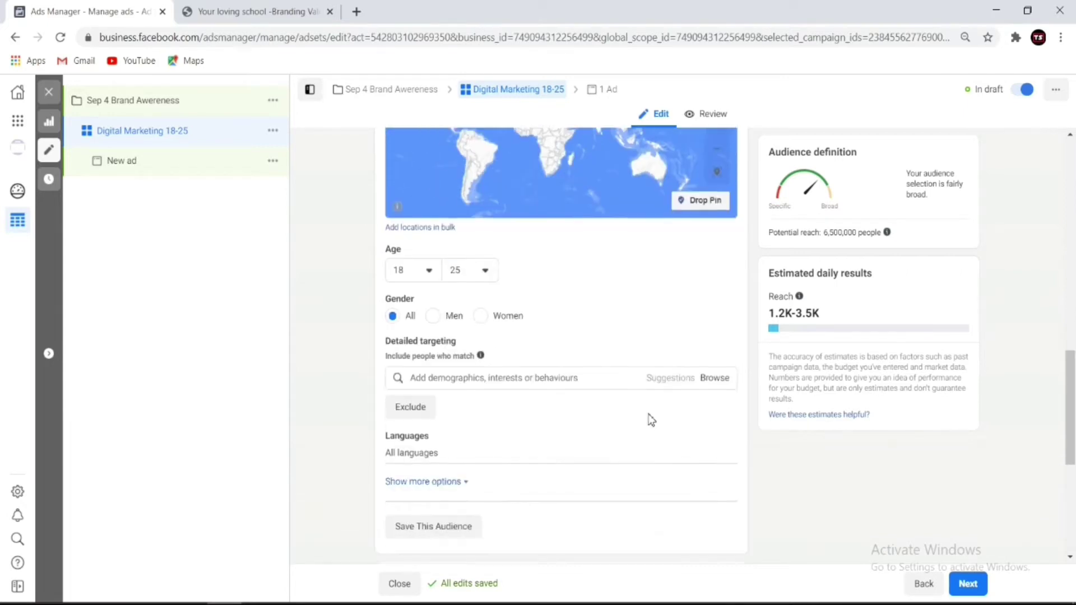
pyautogui.click(718, 386)
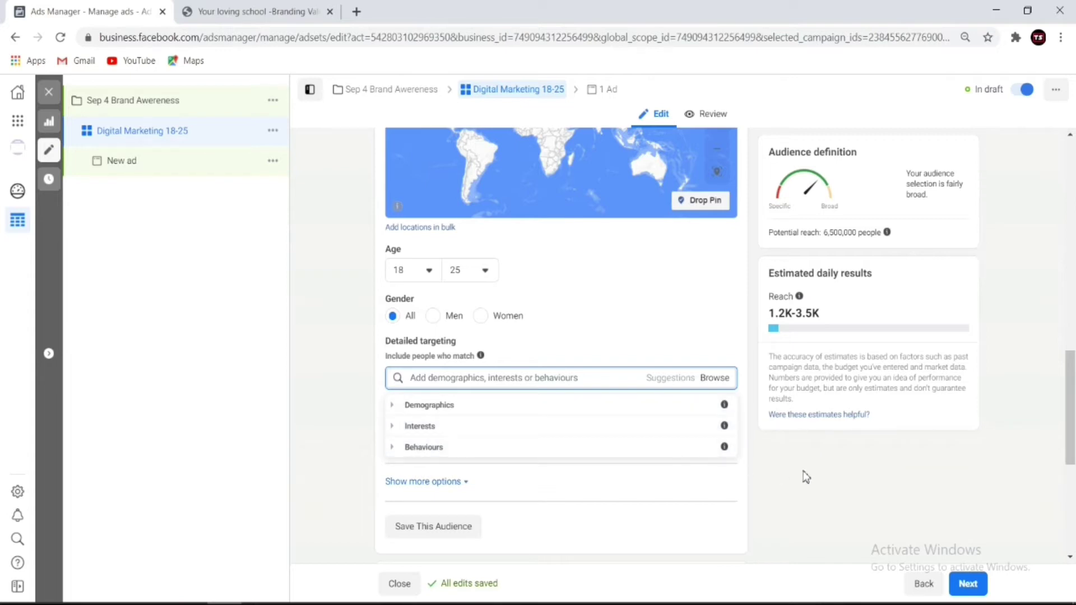
pyautogui.click(647, 473)
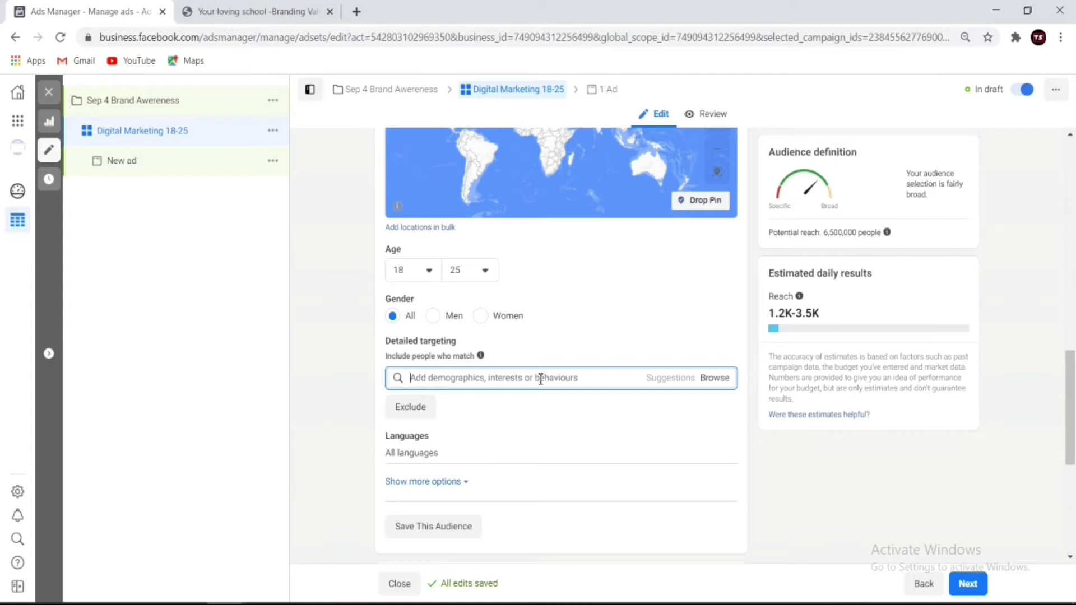
pyautogui.write('Digital Marketing')
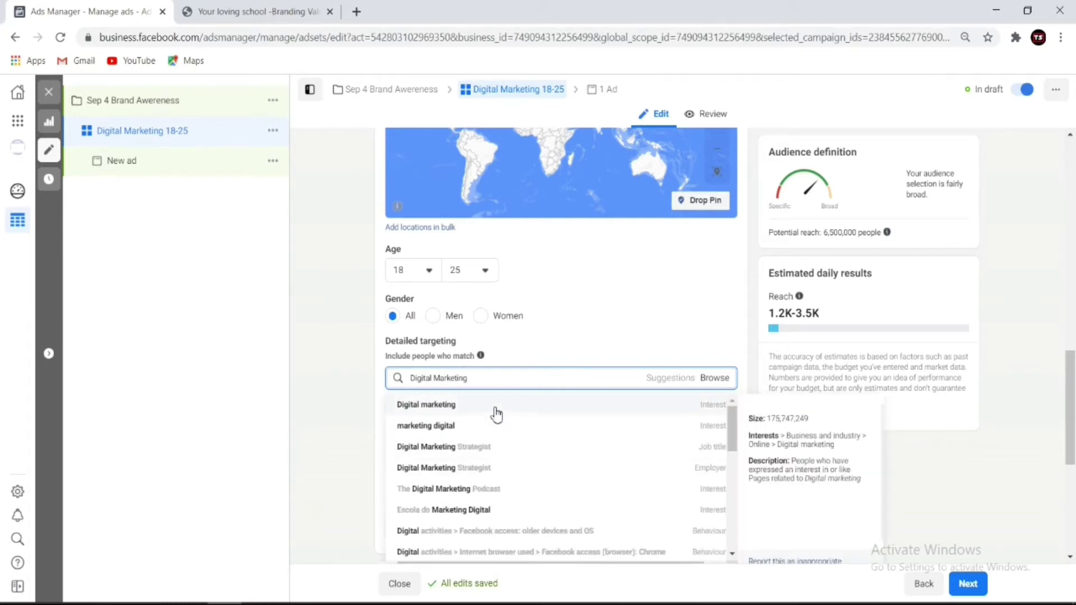
pyautogui.click(516, 408)
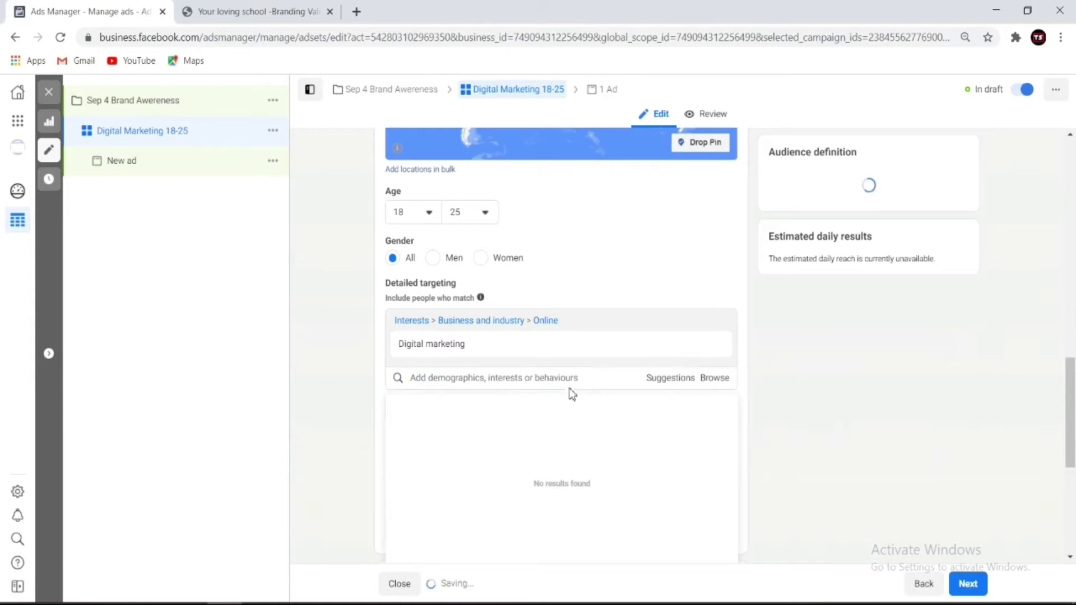
pyautogui.scroll(-5, 641, 388)
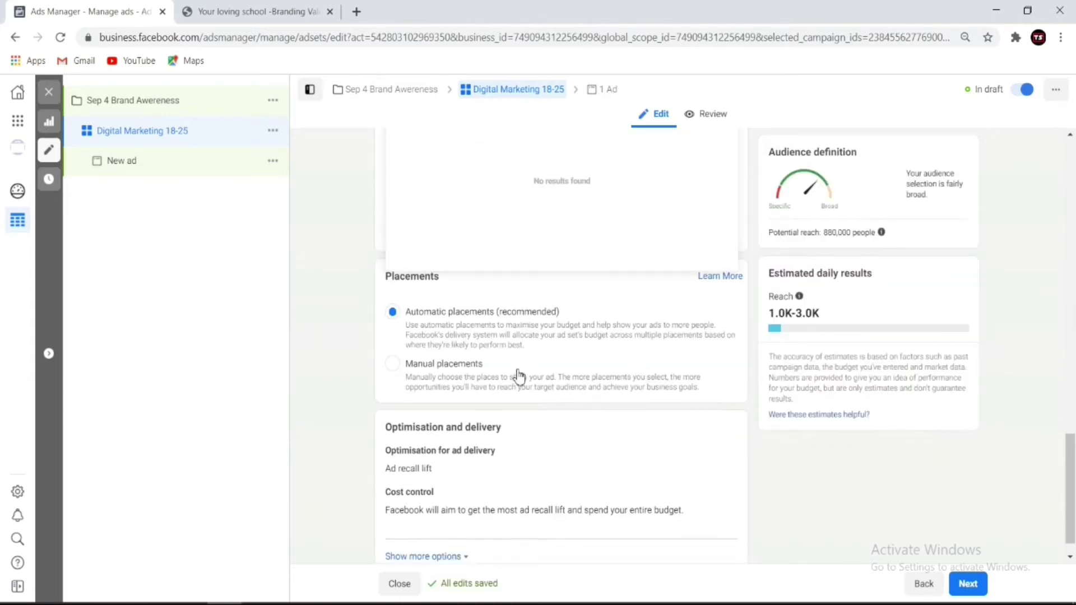
pyautogui.scroll(-1, 518, 376)
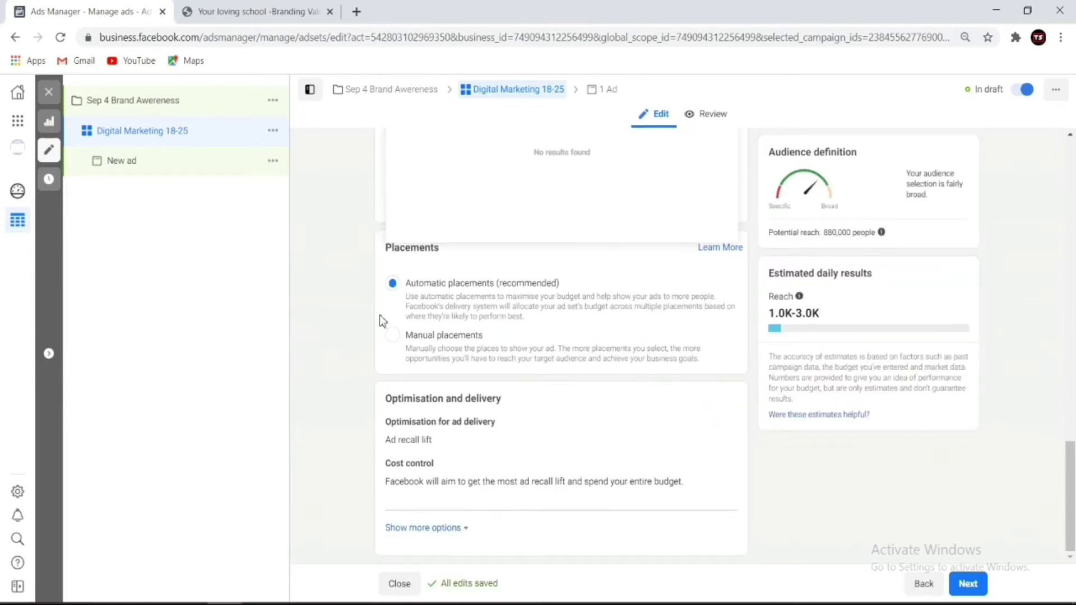
pyautogui.click(354, 259)
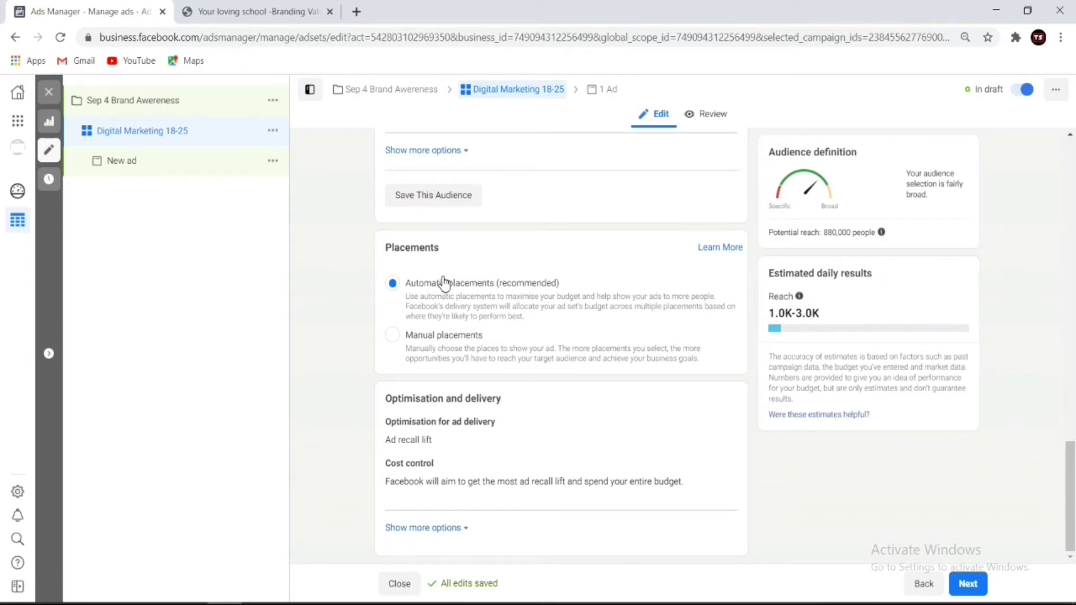
# Step: Try manual placements to examine the available platforms and feeds, and restore automatic placements
pyautogui.click(394, 338)
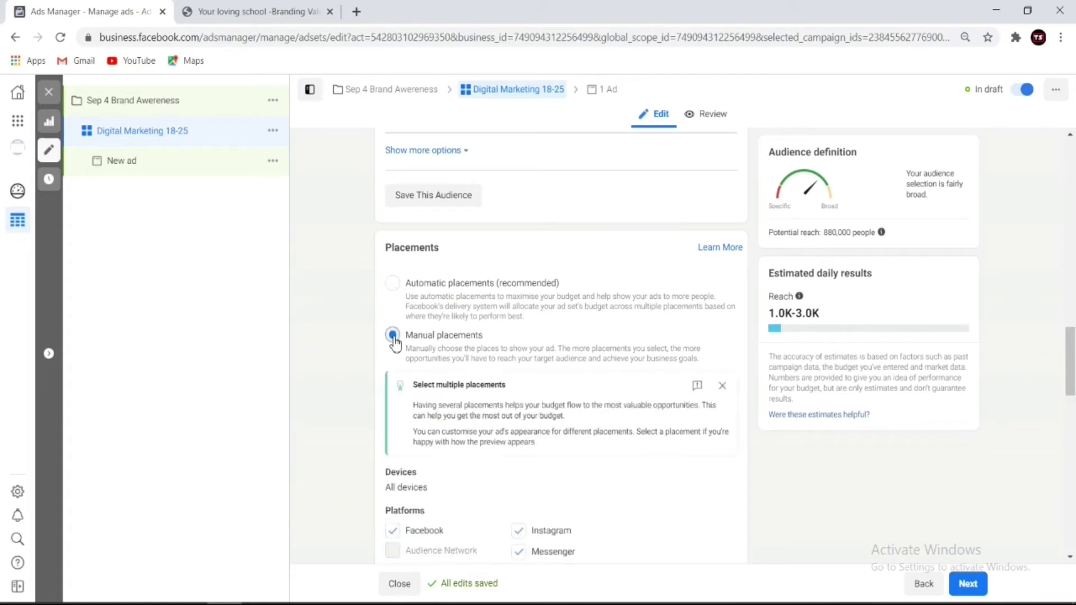
pyautogui.scroll(-3, 443, 356)
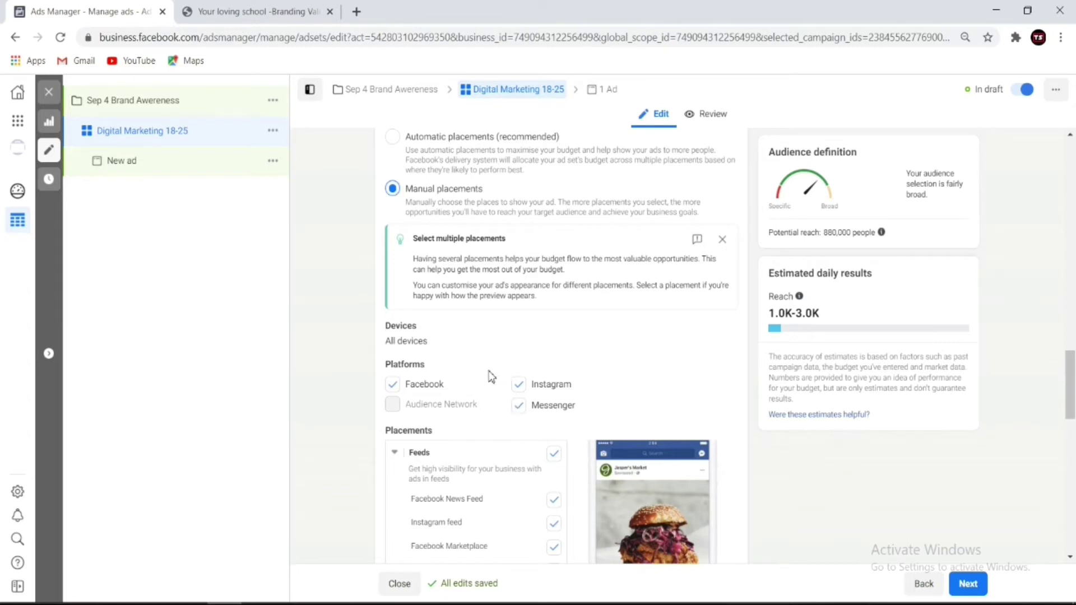
pyautogui.scroll(-1, 454, 363)
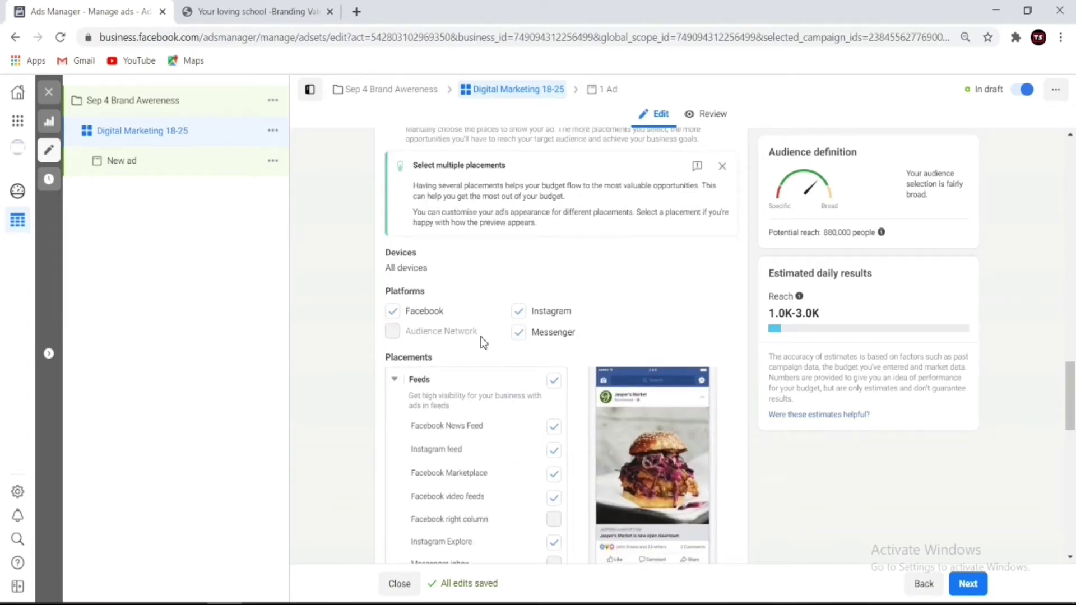
pyautogui.scroll(3, 454, 342)
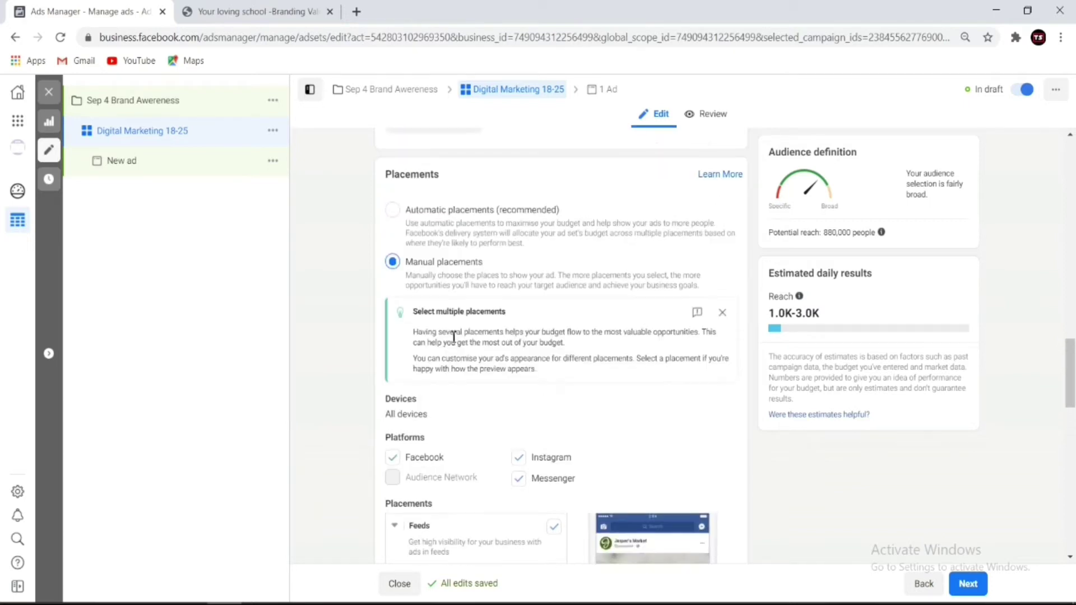
pyautogui.scroll(-3, 677, 333)
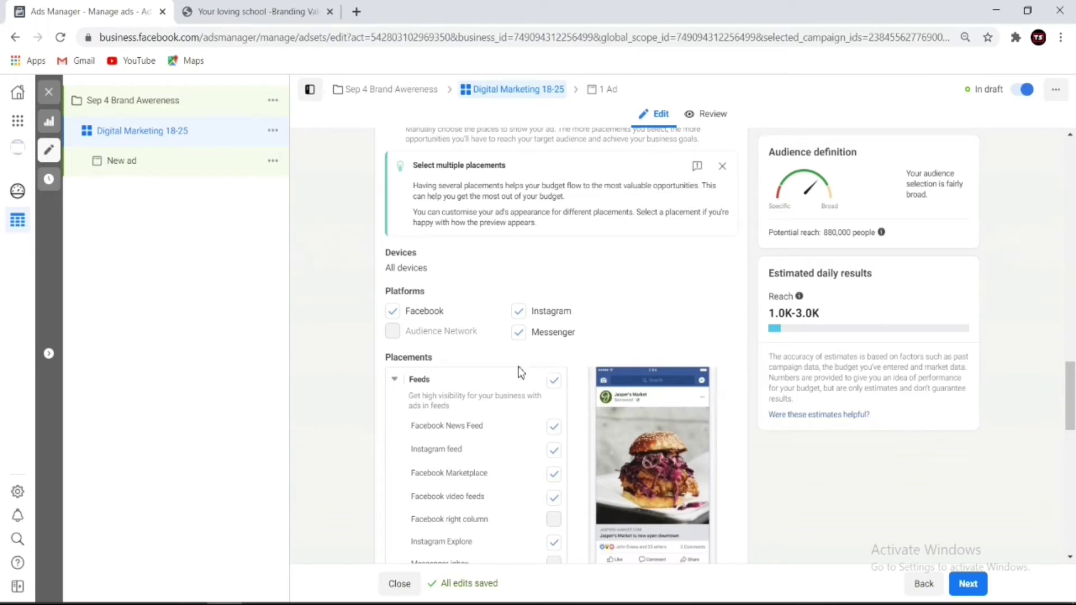
pyautogui.scroll(2, 517, 367)
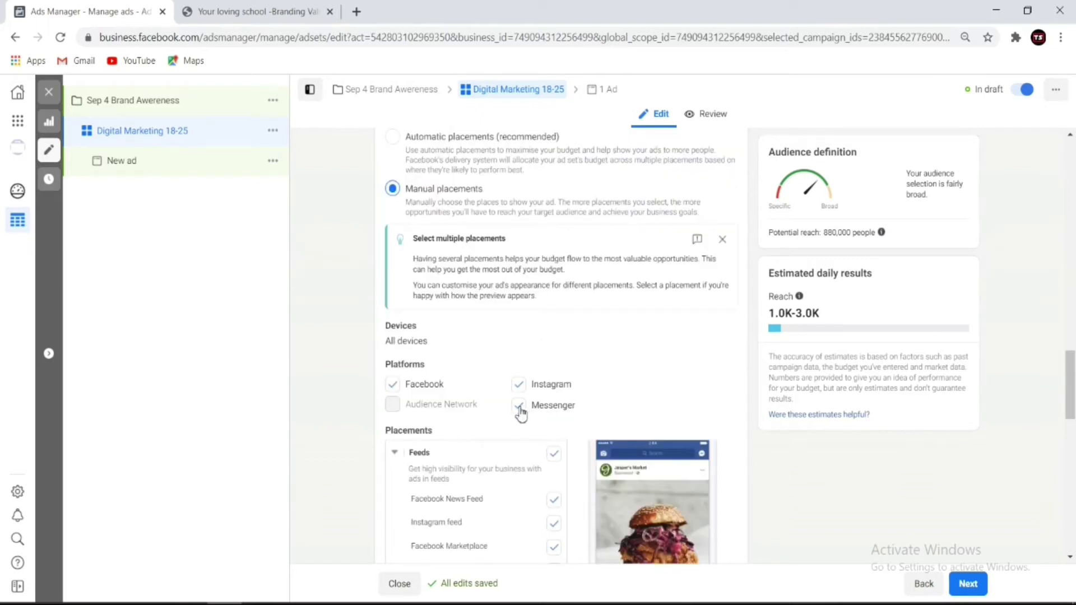
pyautogui.scroll(2, 485, 371)
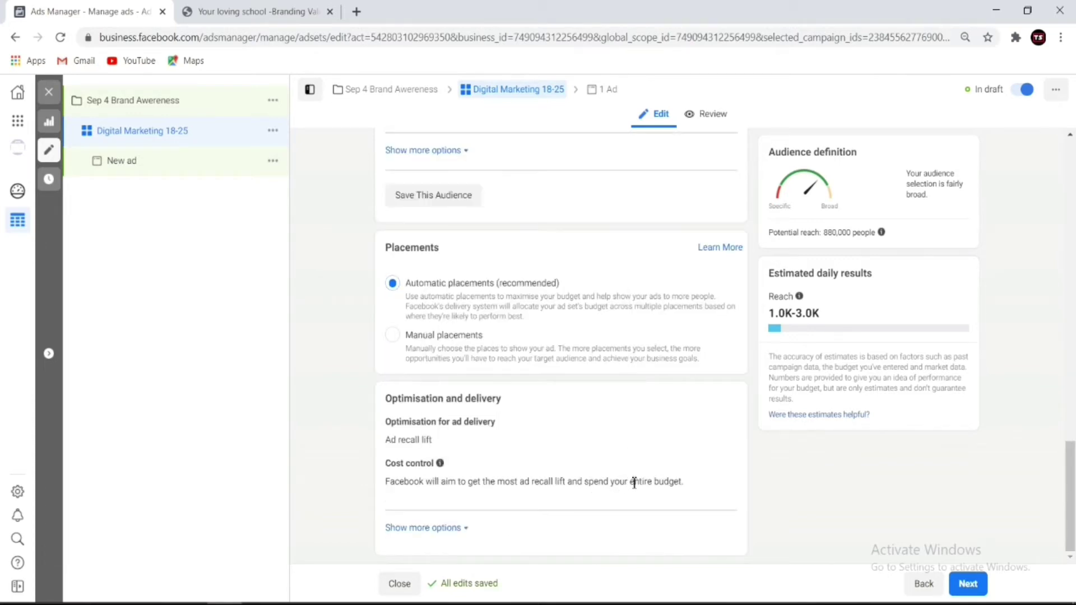
# Step: Show the additional optimisation and delivery options and continue to the ad's setup
pyautogui.click(458, 529)
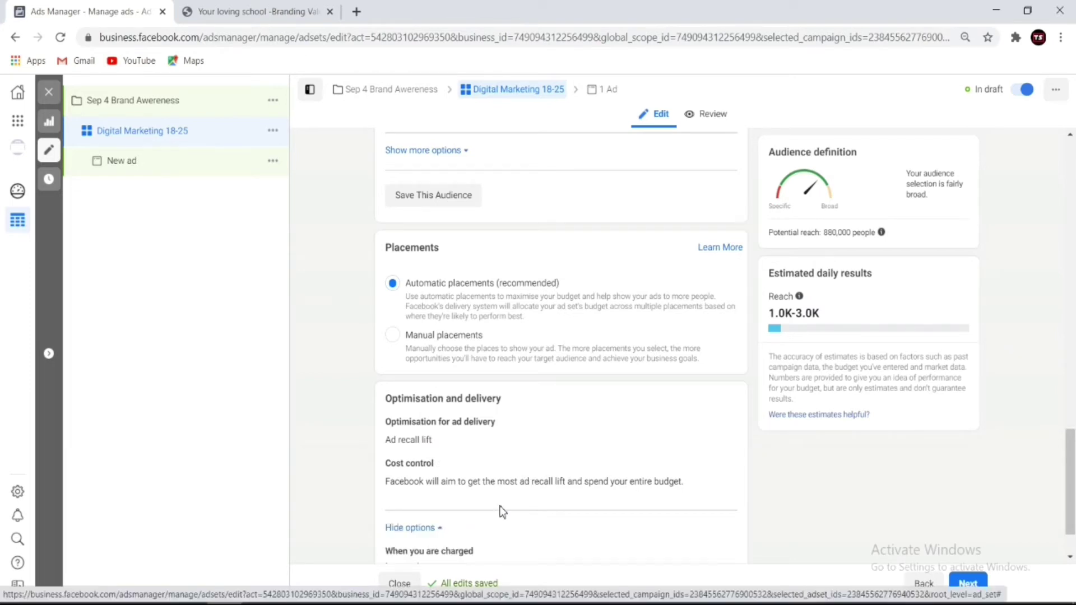
pyautogui.scroll(-1, 500, 508)
pyautogui.moveTo(489, 498)
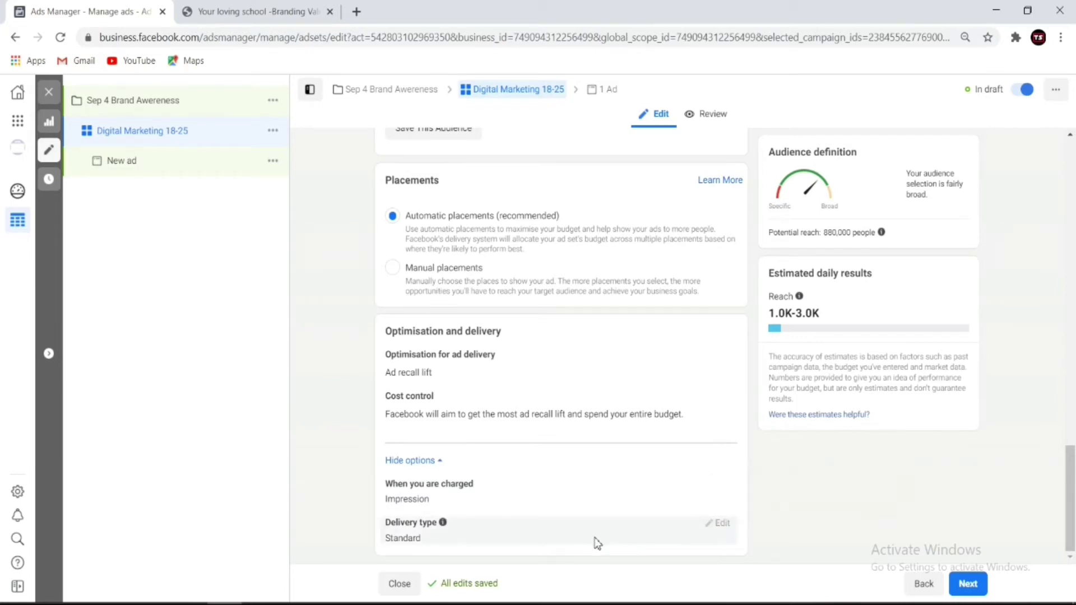
pyautogui.click(969, 588)
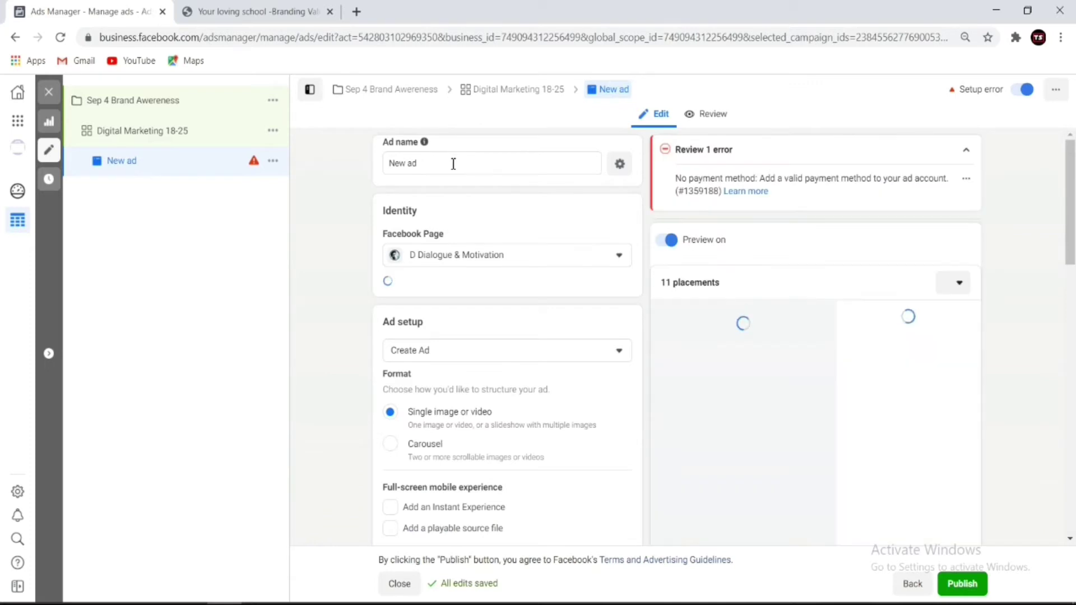
# Step: Rename the ad as "Image 1"
pyautogui.click(453, 164)
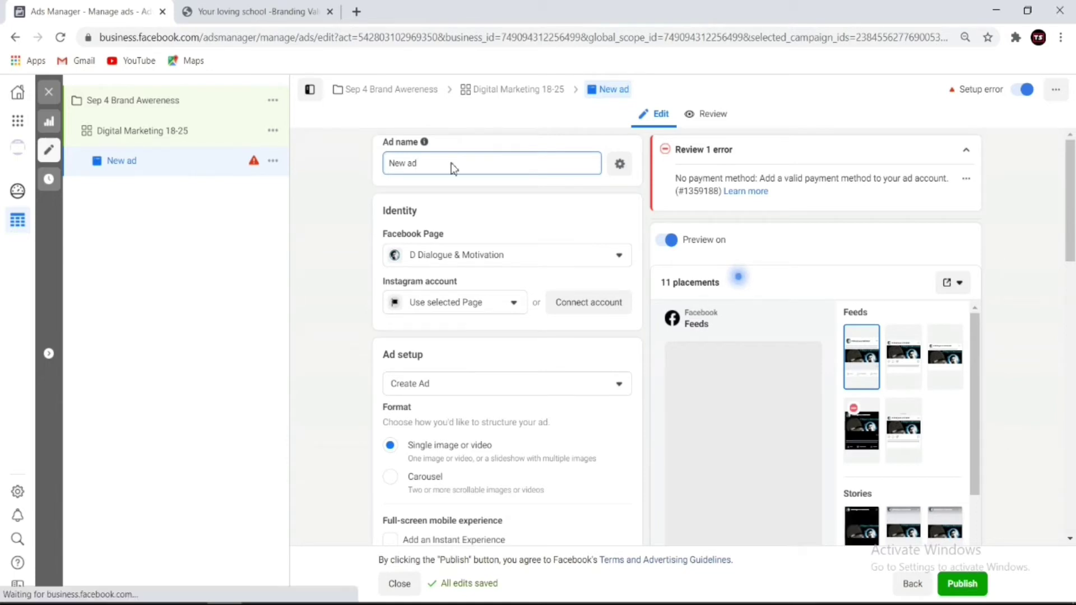
pyautogui.press('BackSpace')
pyautogui.press('BackSpace')
pyautogui.press('BackSpace')
pyautogui.press('BackSpace')
pyautogui.press('BackSpace')
pyautogui.press('BackSpace')
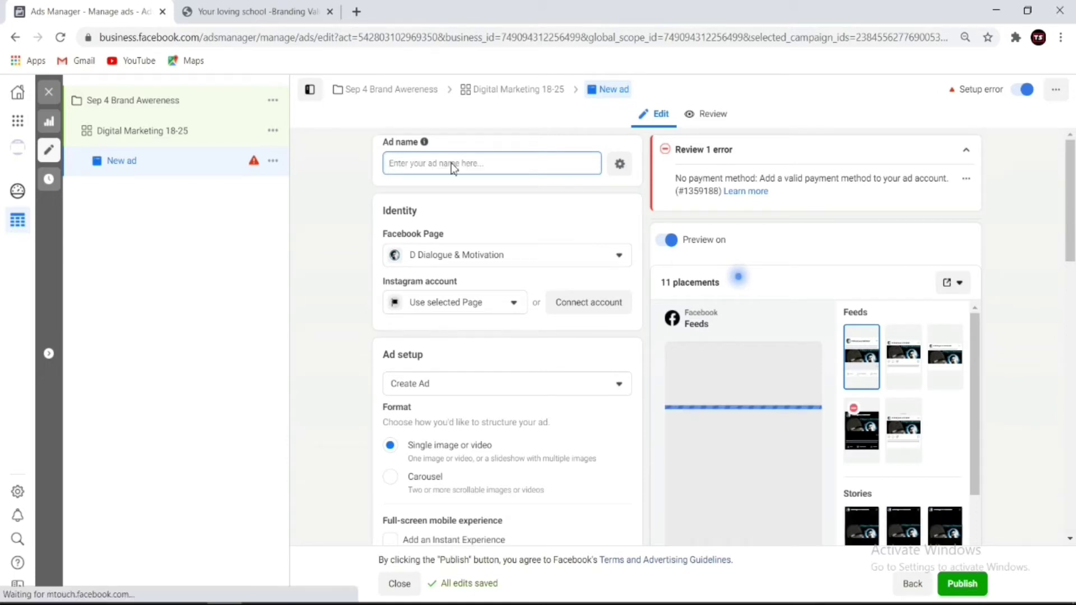
pyautogui.write('Image 1')
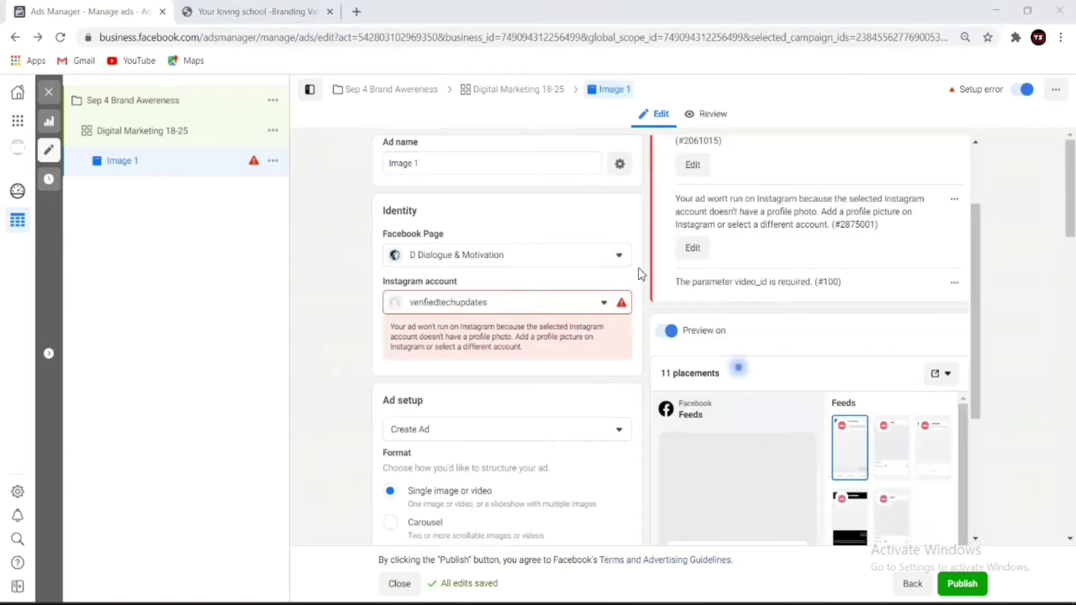
# Step: Change the ad's Facebook Page to The New Gadgets
pyautogui.click(621, 259)
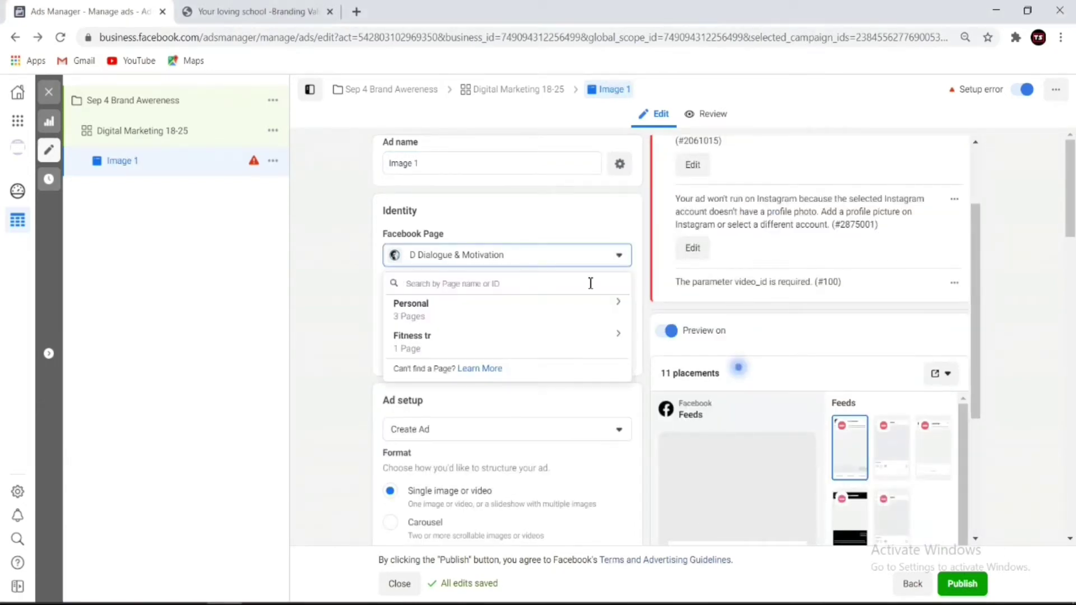
pyautogui.write('th')
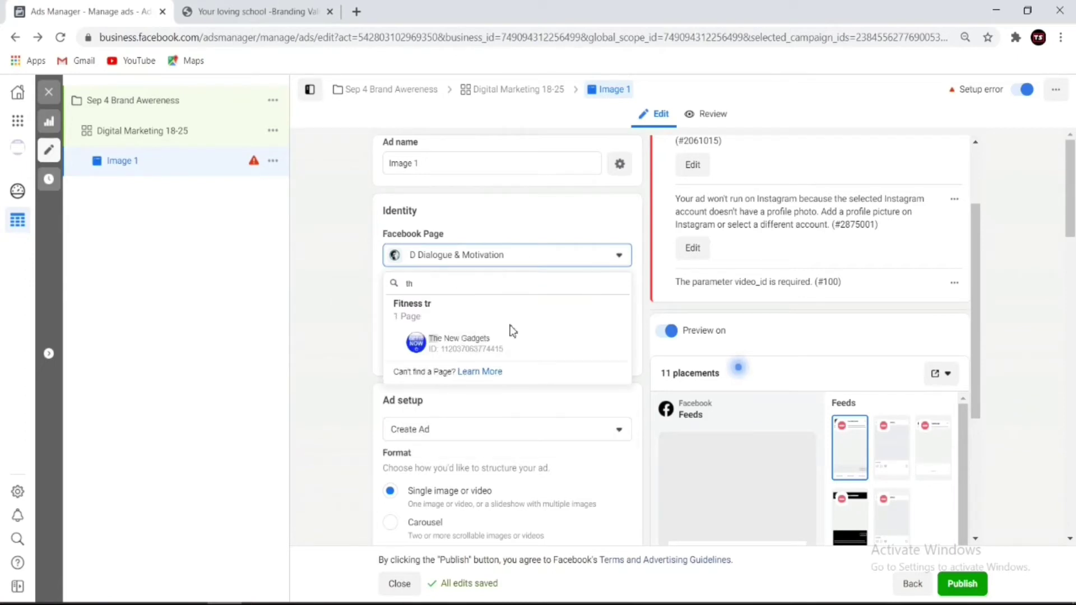
pyautogui.click(502, 349)
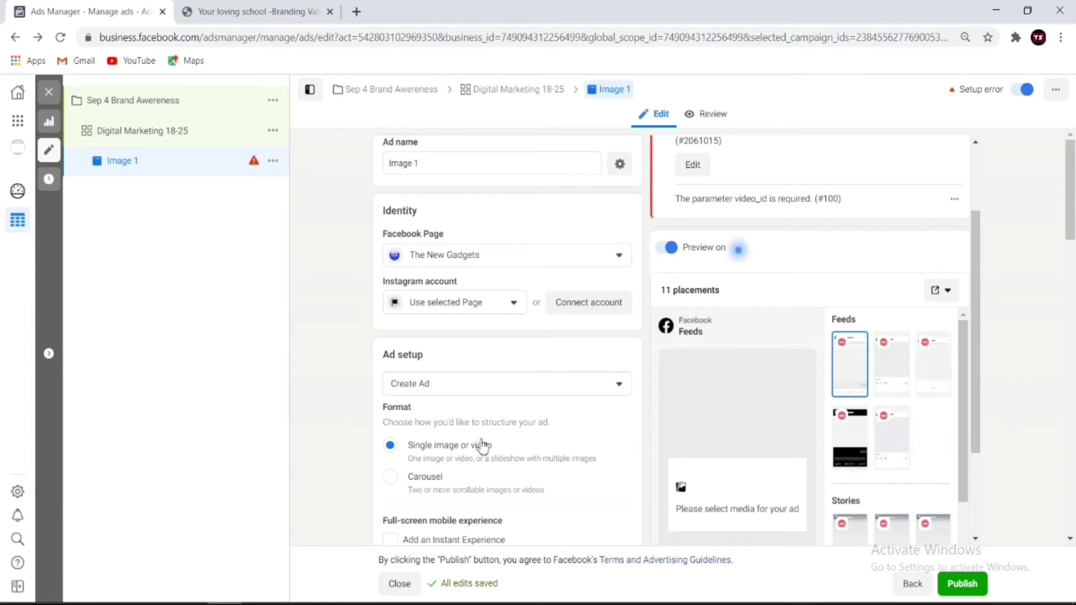
# Step: Start adding an image to the ad creative and switch the image source to stock photos
pyautogui.scroll(-1, 482, 444)
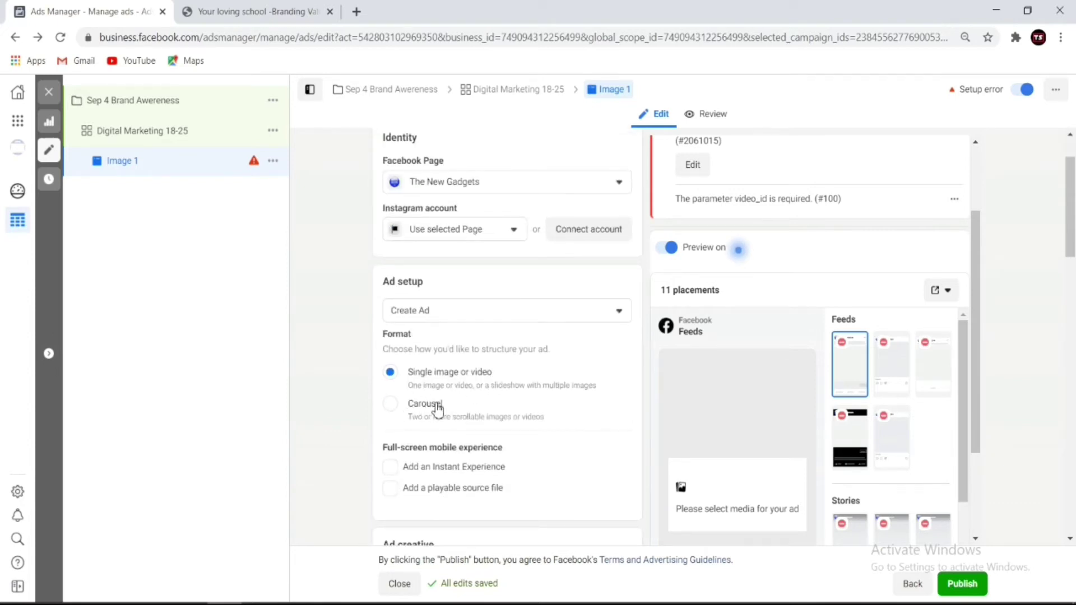
pyautogui.scroll(-2, 451, 422)
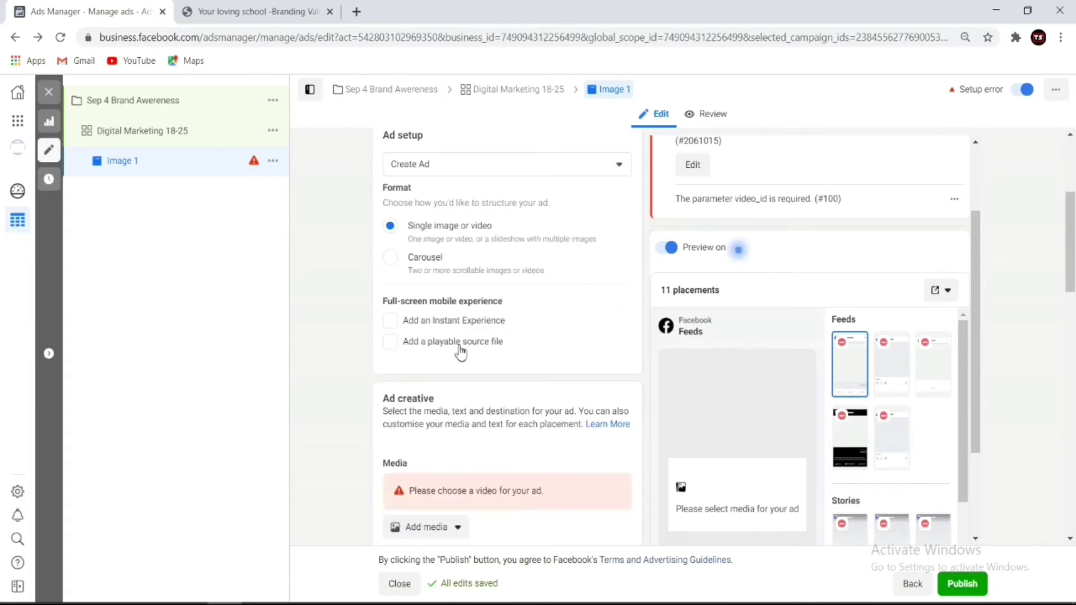
pyautogui.scroll(4, 456, 345)
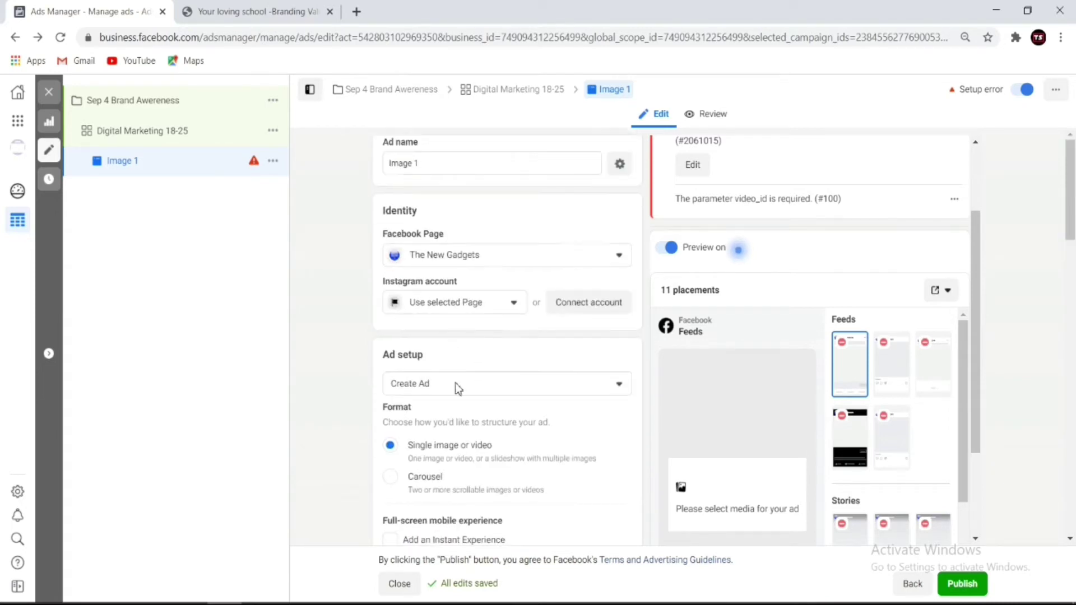
pyautogui.scroll(-5, 490, 392)
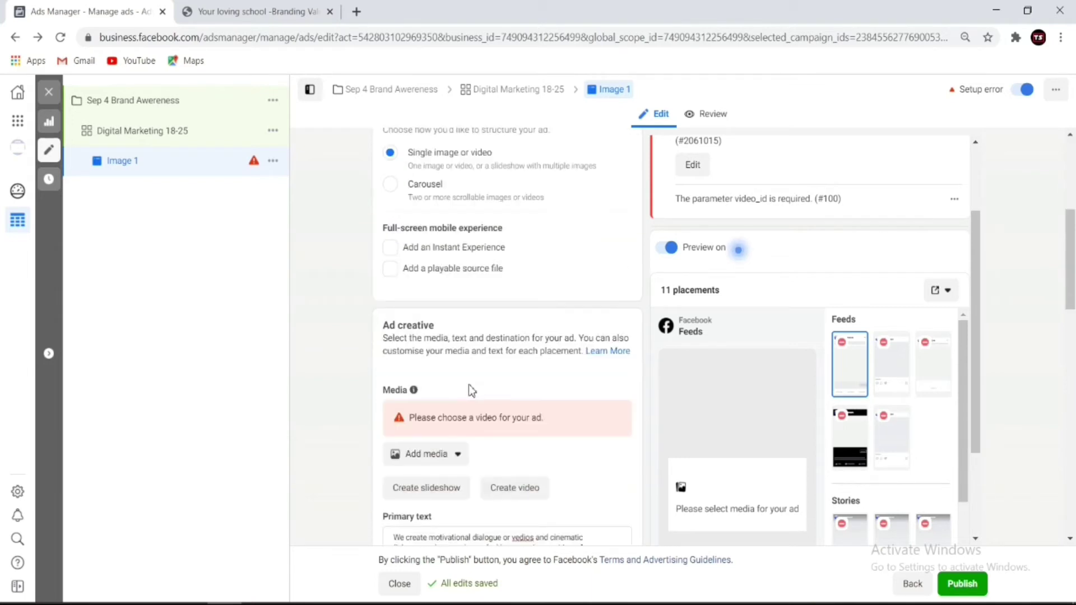
pyautogui.scroll(-1, 469, 385)
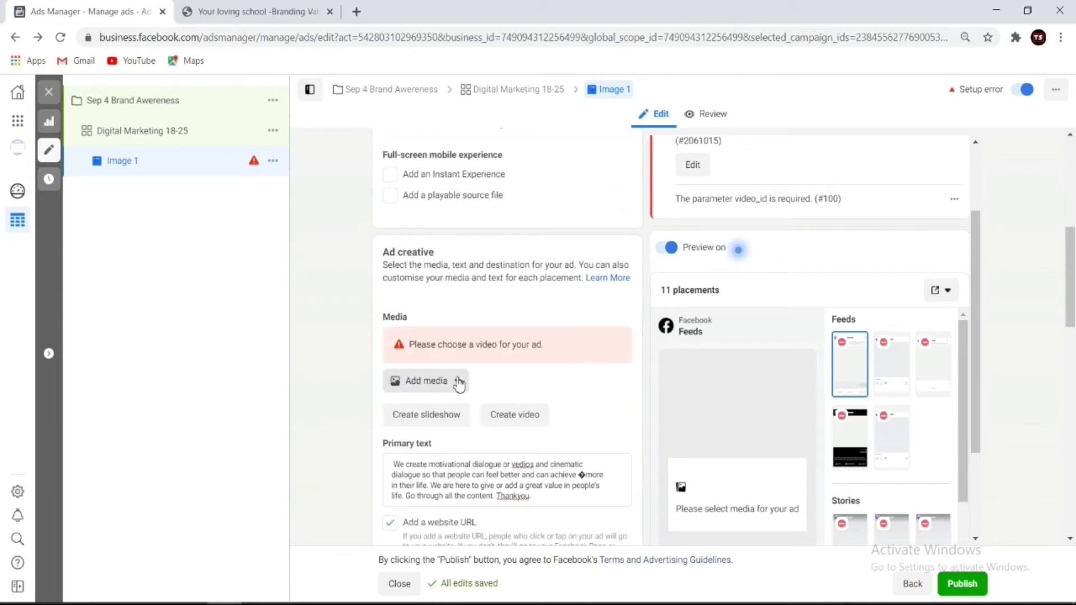
pyautogui.click(460, 382)
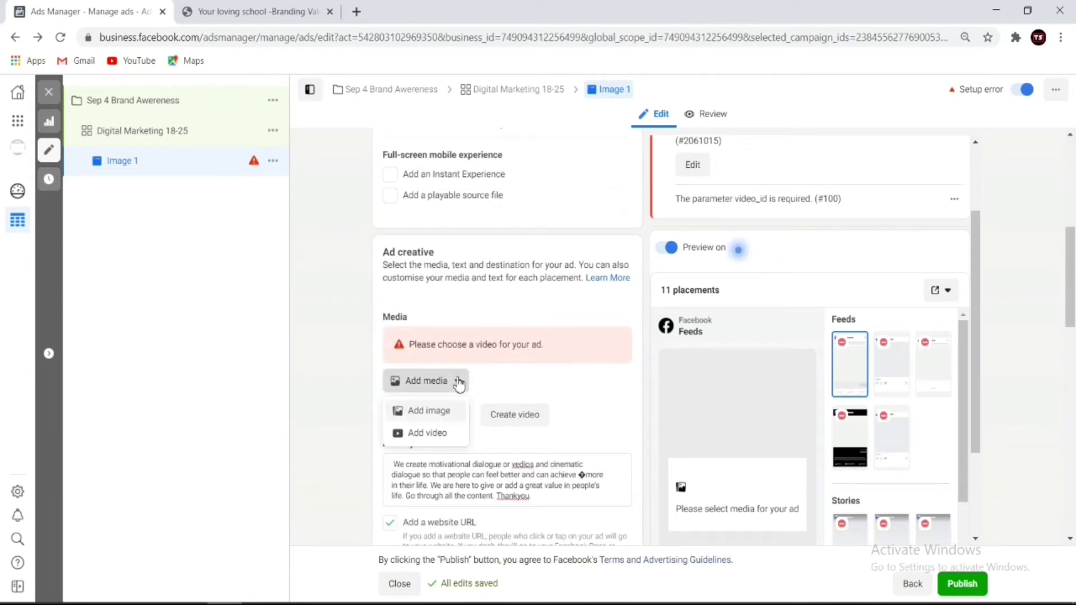
pyautogui.click(440, 413)
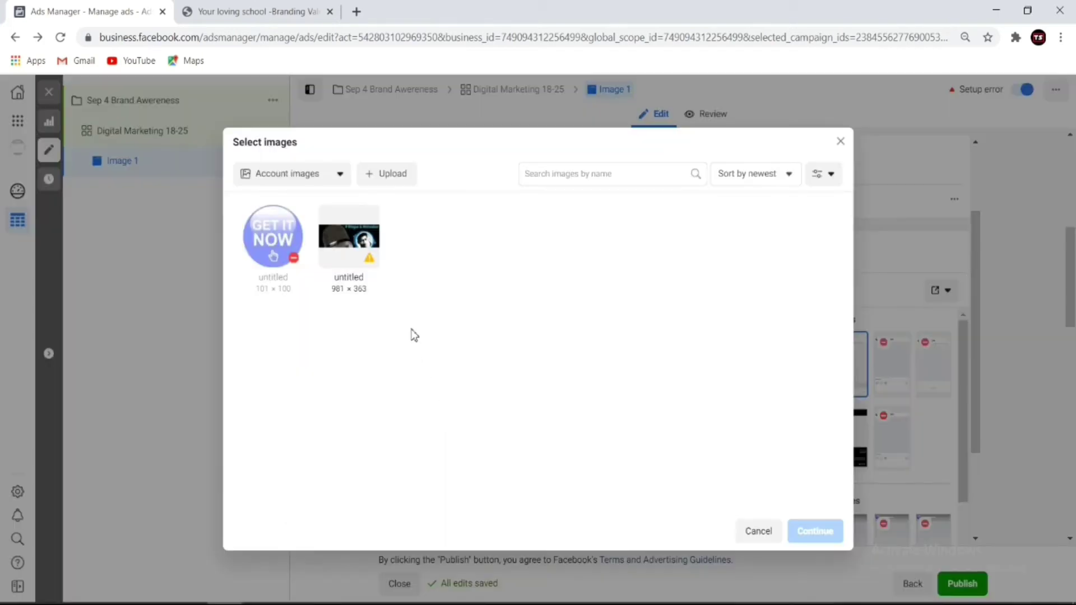
pyautogui.click(335, 177)
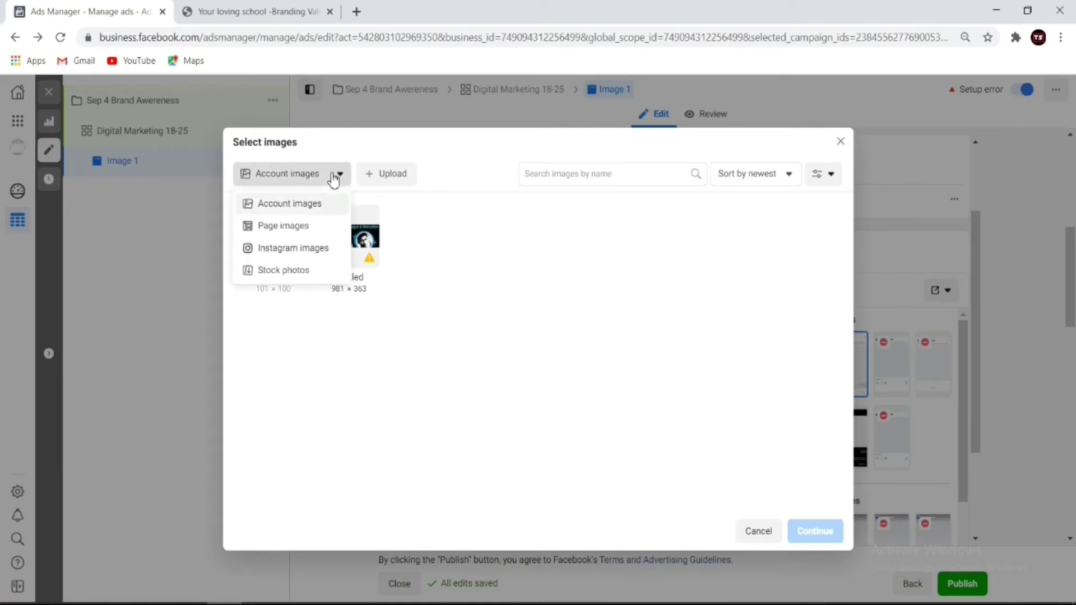
pyautogui.click(302, 273)
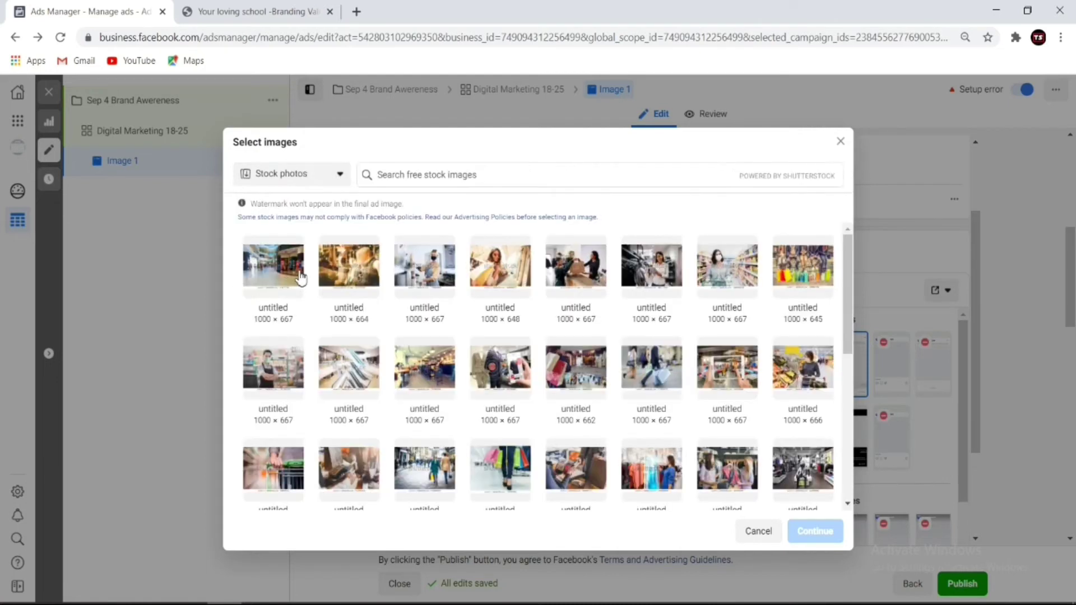
# Step: Search the free stock images for "Digital Marketing"
pyautogui.click(478, 175)
pyautogui.write('Dig')
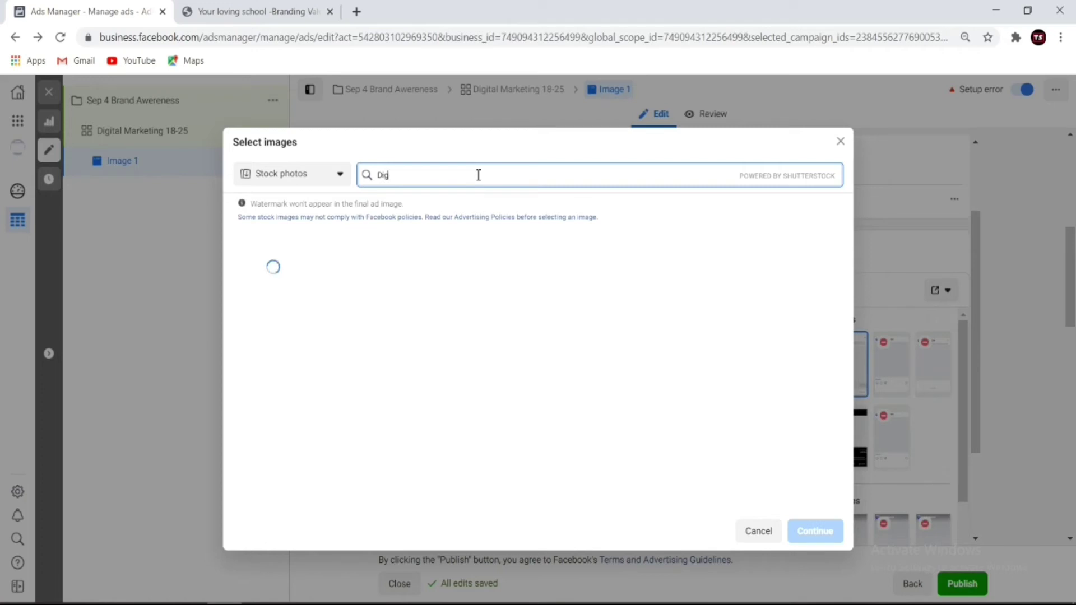
pyautogui.write('ital')
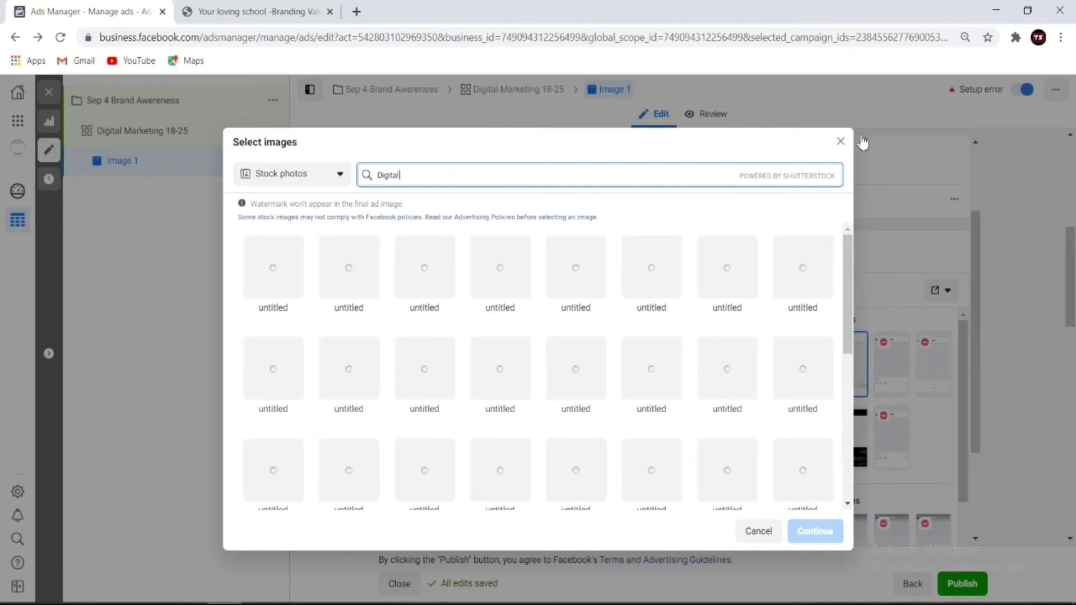
pyautogui.write(' MarketinMmm')
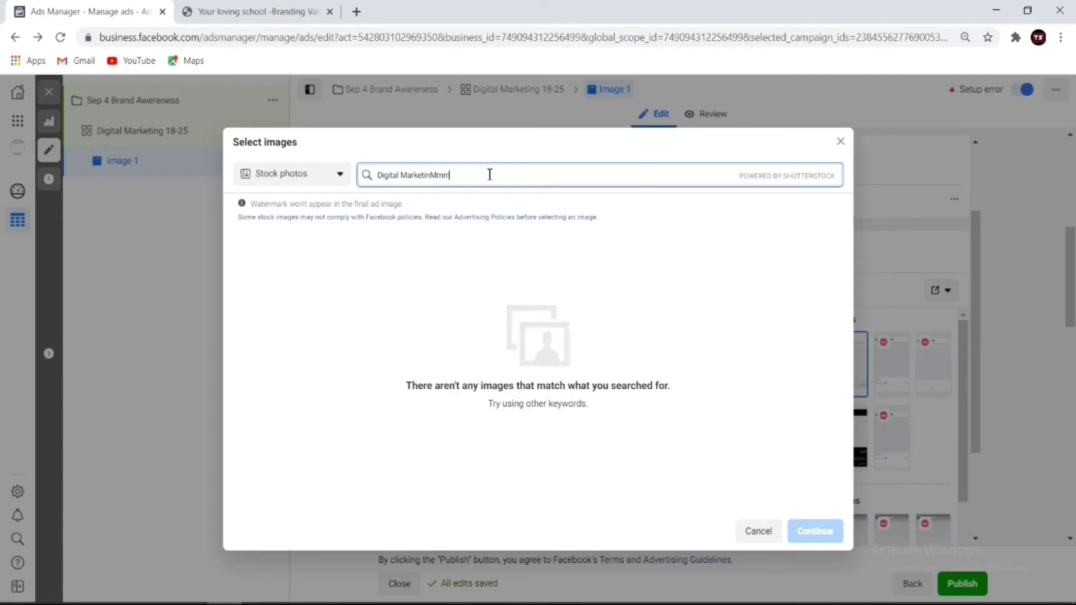
pyautogui.press('BackSpace')
pyautogui.press('BackSpace')
pyautogui.press('BackSpace')
pyautogui.press('BackSpace')
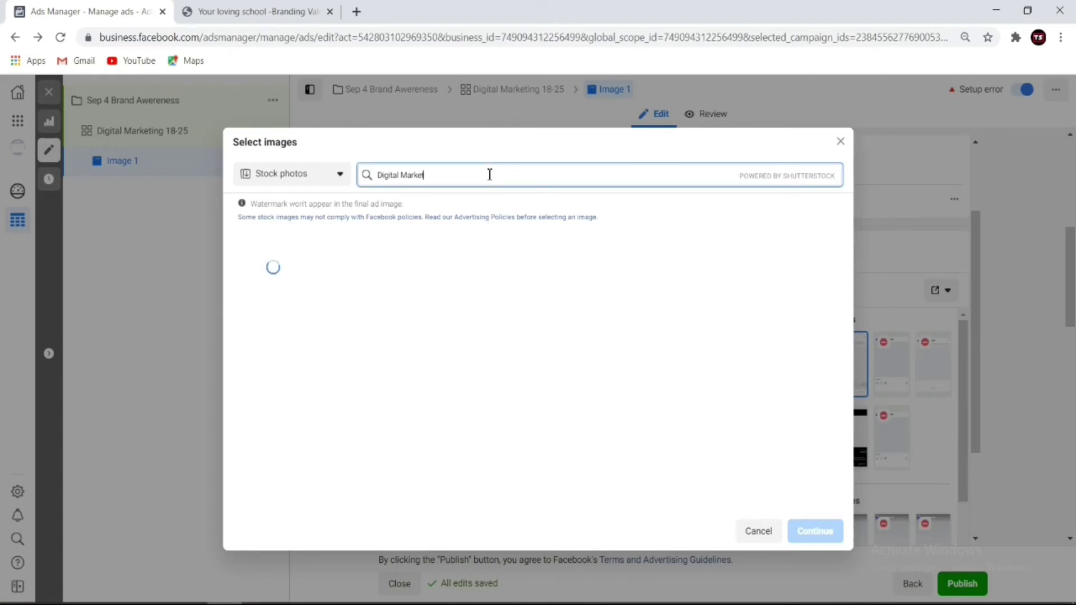
pyautogui.write('ing')
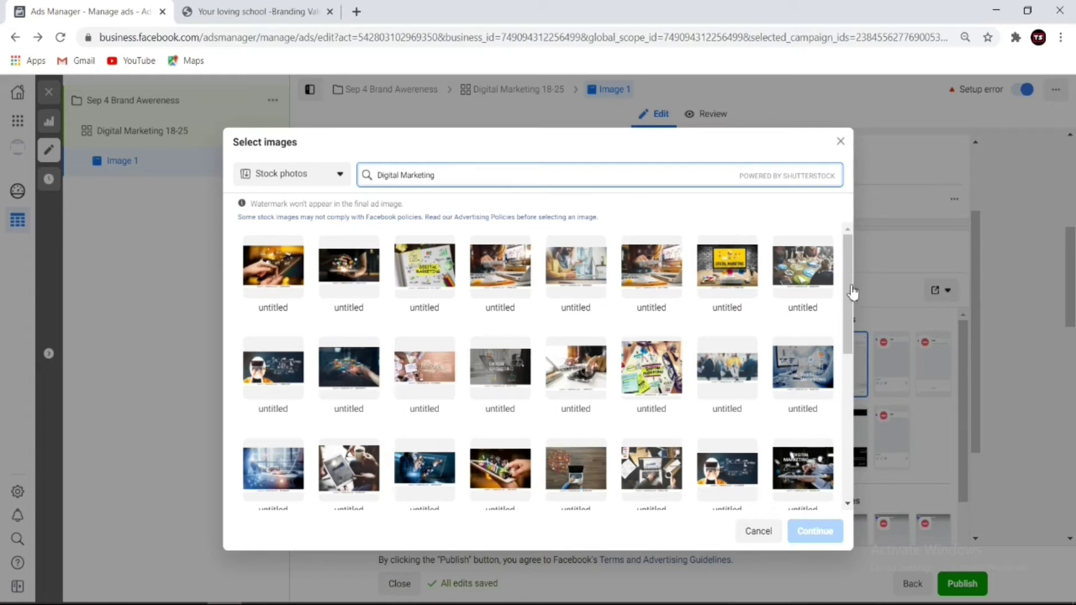
# Step: Choose the stock photo of a desk monitor with a yellow "Digital Marketing" screen as the ad's image
pyautogui.scroll(-1, 853, 293)
pyautogui.scroll(-1, 861, 336)
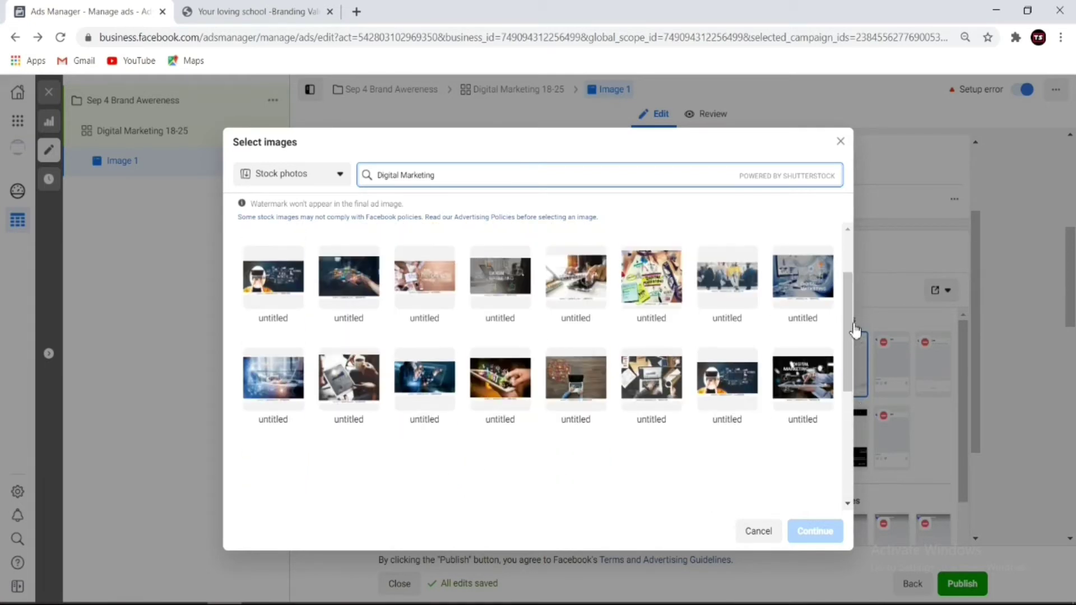
pyautogui.scroll(2, 853, 320)
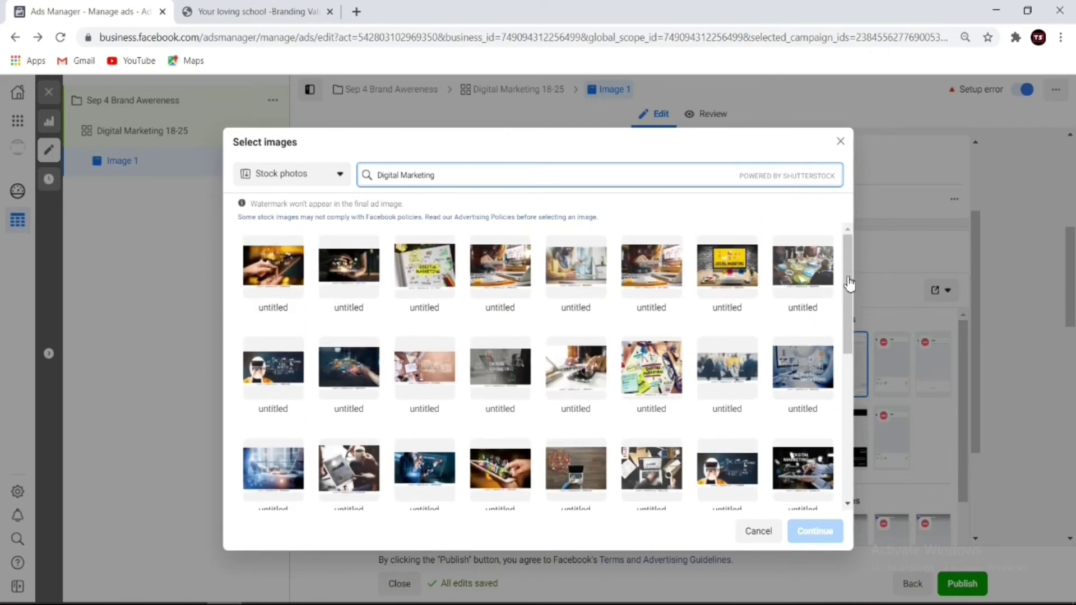
pyautogui.scroll(-5, 841, 342)
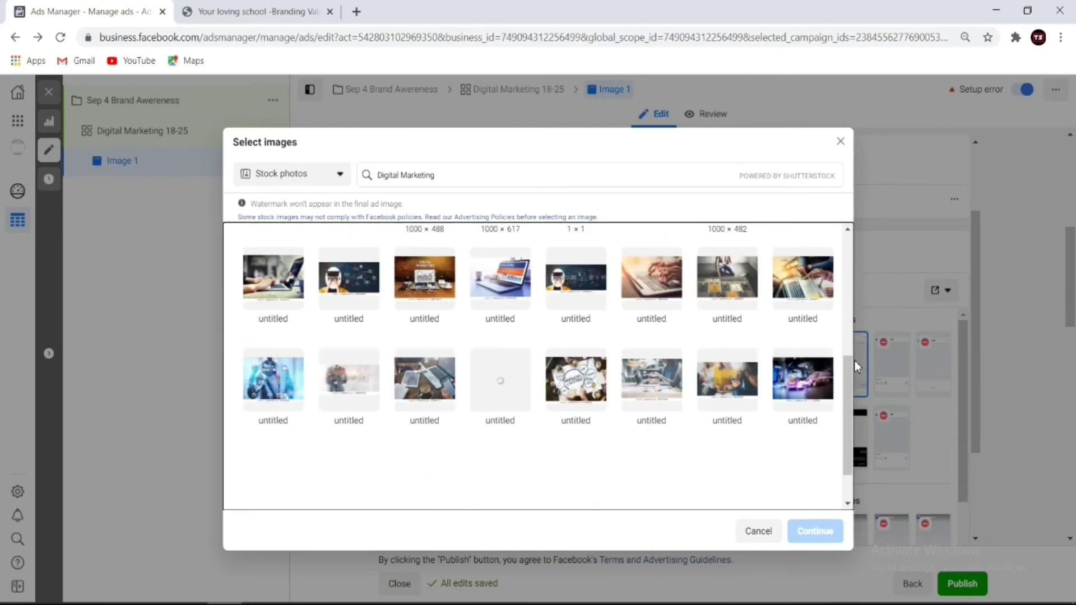
pyautogui.scroll(4, 855, 352)
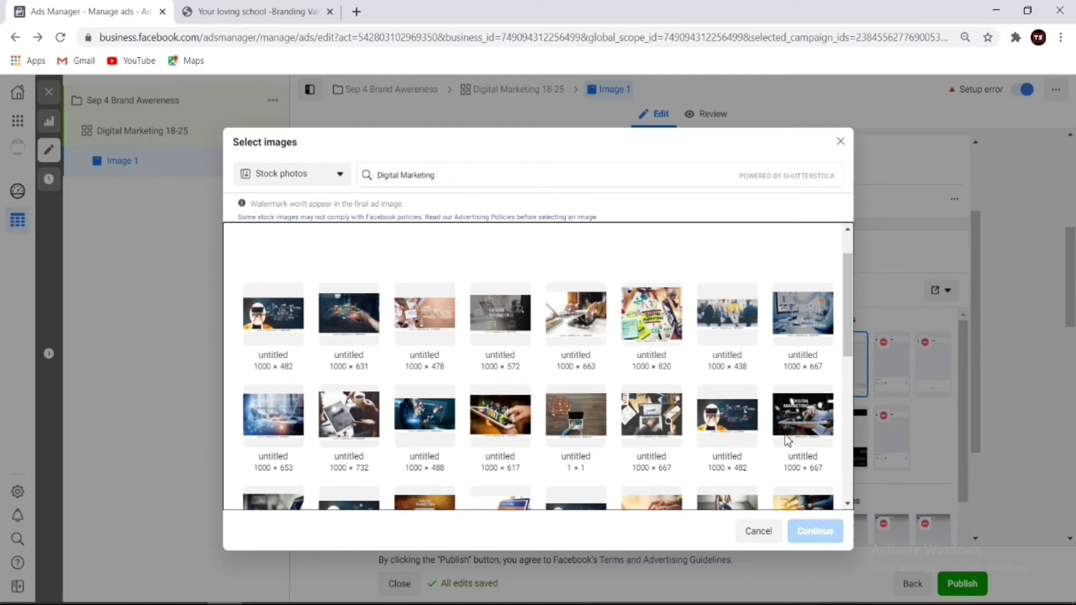
pyautogui.scroll(1, 857, 344)
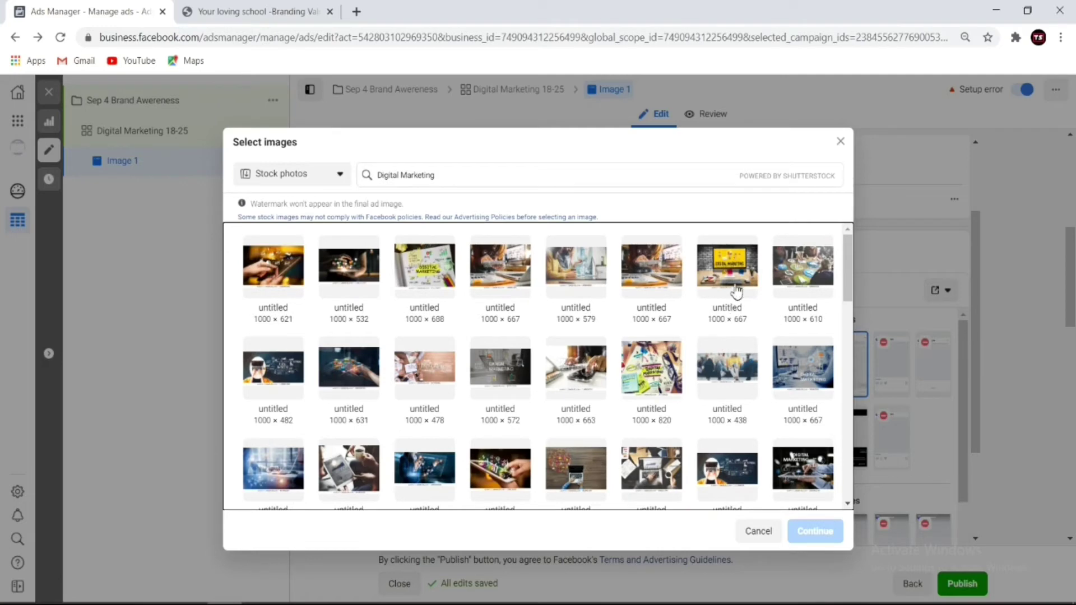
pyautogui.click(727, 261)
pyautogui.scroll(-5, 727, 261)
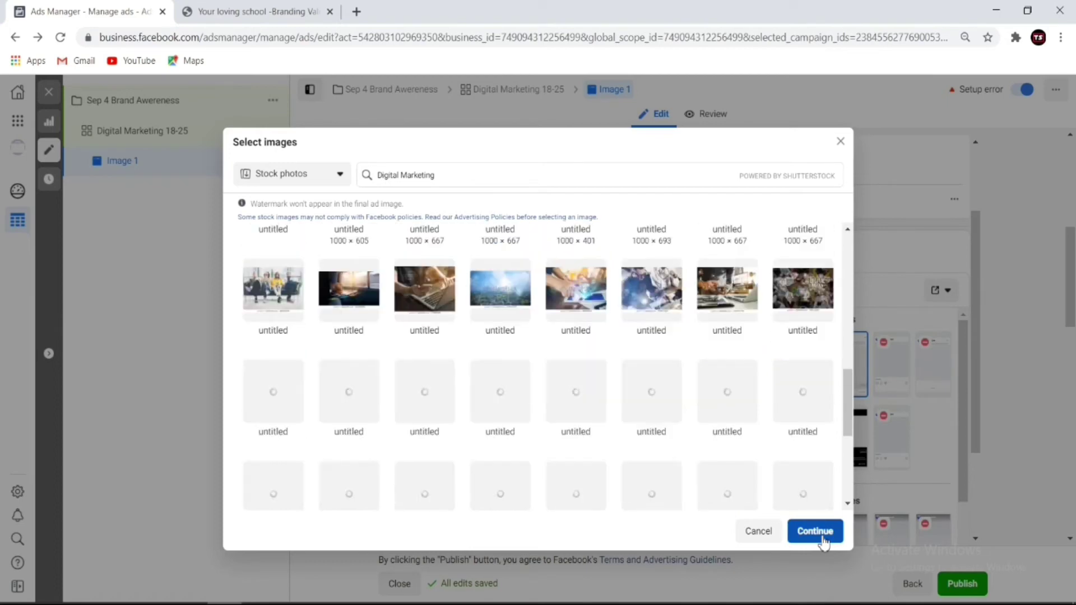
pyautogui.click(822, 538)
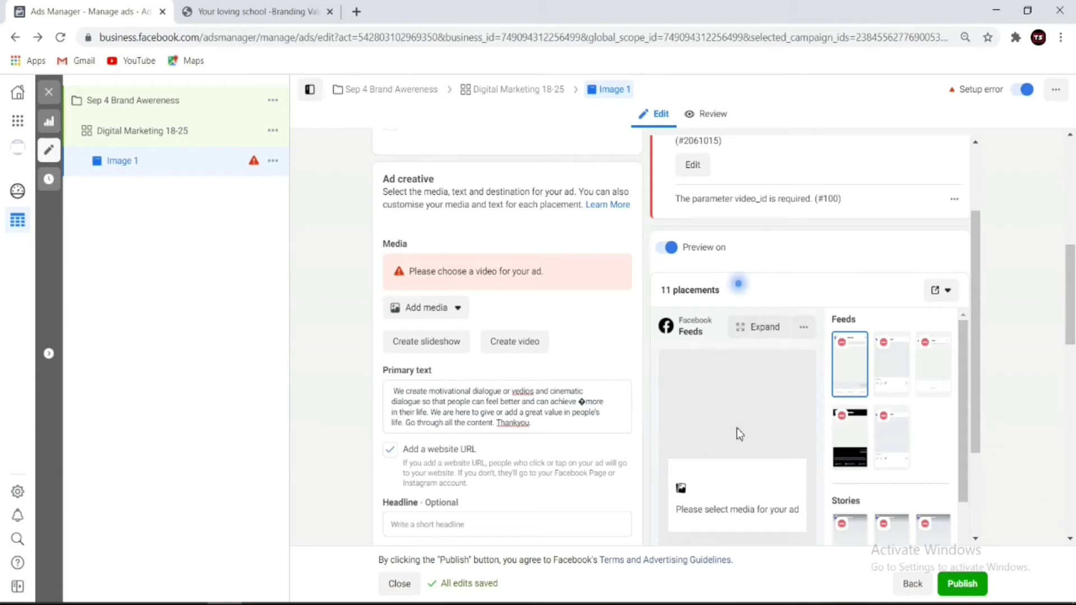
# Step: Delete all of the existing primary text about motivational dialogue from the ad
pyautogui.scroll(-5, 731, 422)
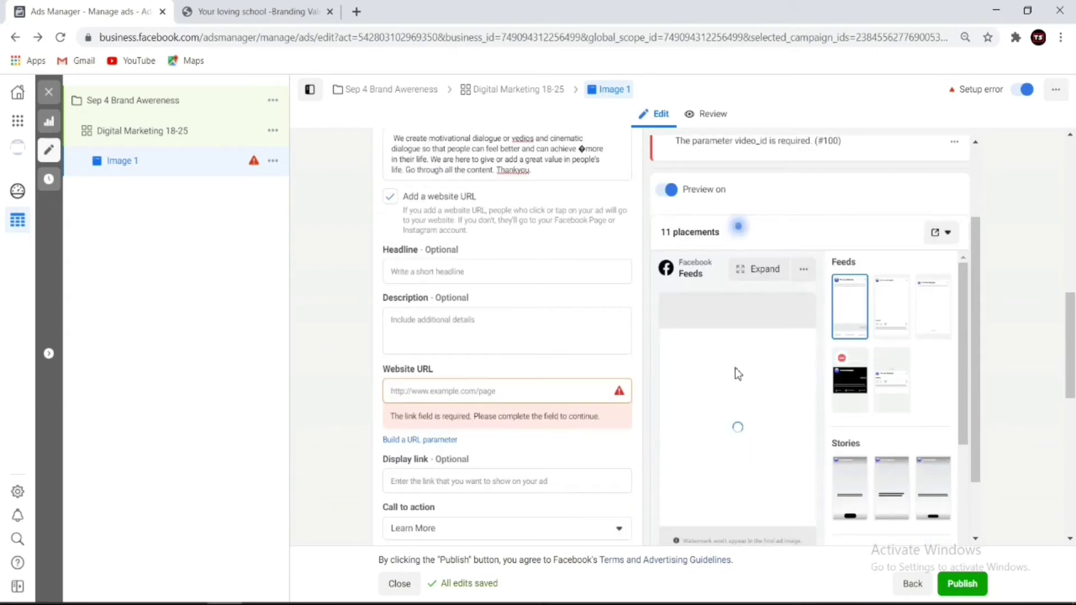
pyautogui.scroll(-6, 771, 389)
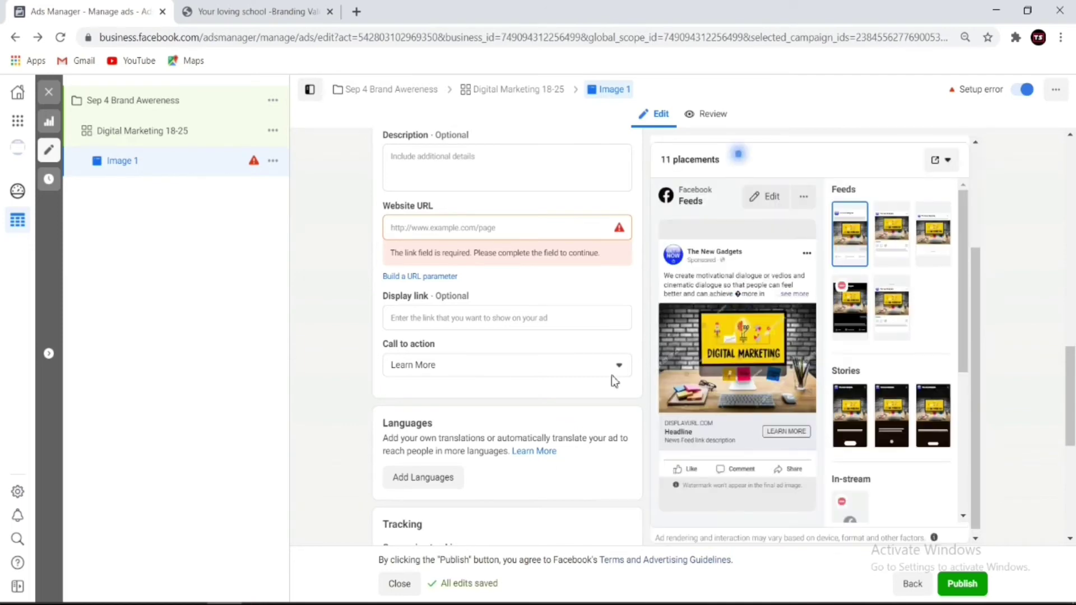
pyautogui.scroll(5, 550, 392)
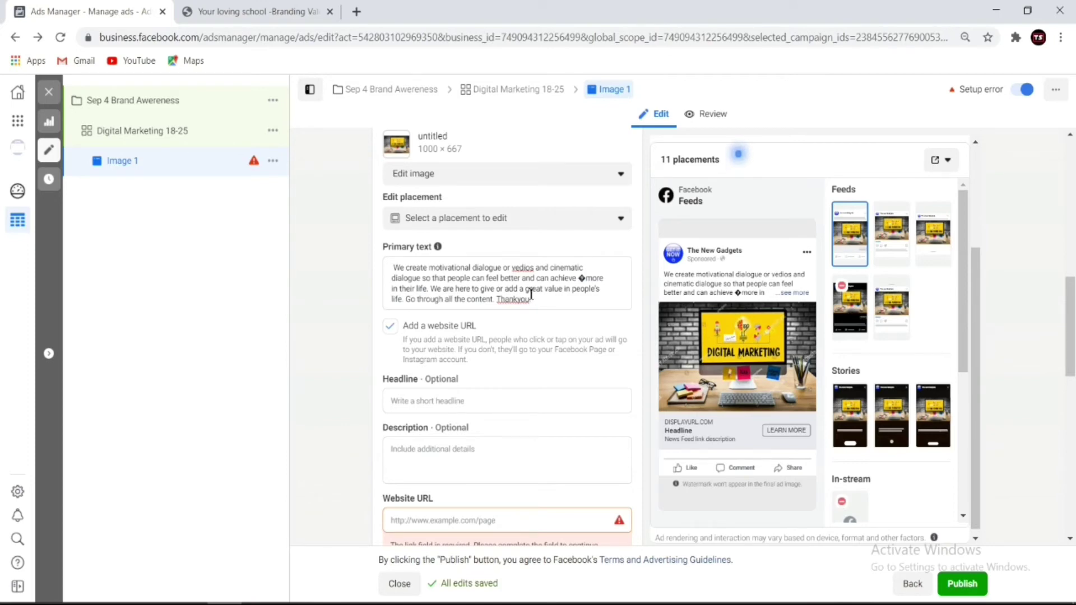
pyautogui.click(552, 302)
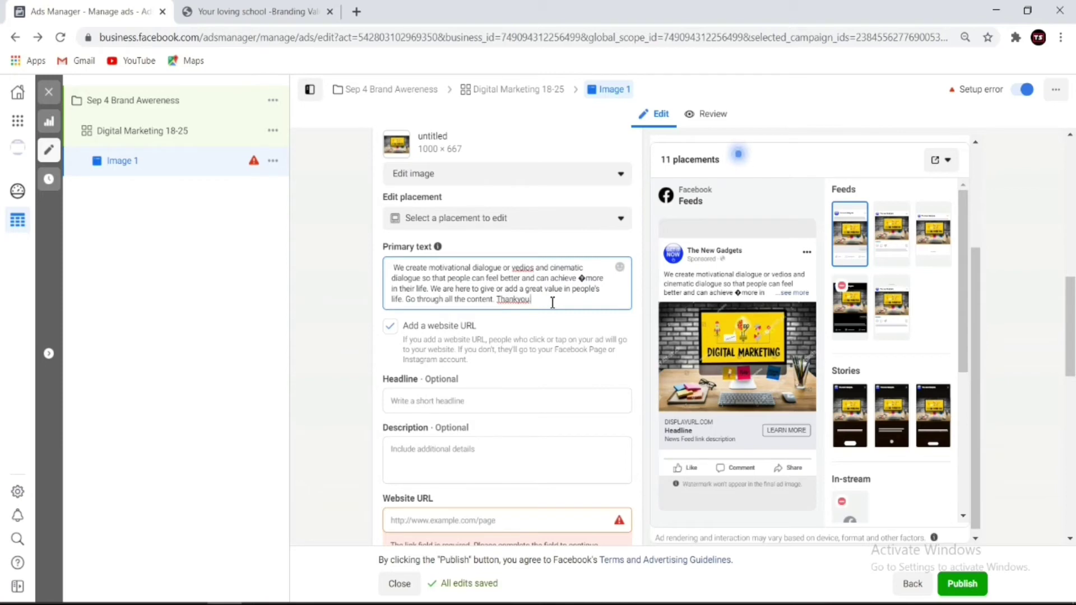
pyautogui.press('BackSpace')
pyautogui.press('BackSpace')
pyautogui.press('BackSpace')
pyautogui.press('BackSpace')
pyautogui.press('BackSpace')
pyautogui.press('BackSpace')
pyautogui.press('BackSpace')
pyautogui.press('BackSpace')
pyautogui.press('BackSpace')
pyautogui.press('BackSpace')
pyautogui.press('BackSpace')
pyautogui.press('BackSpace')
pyautogui.press('BackSpace')
pyautogui.press('BackSpace')
pyautogui.press('BackSpace')
pyautogui.press('BackSpace')
pyautogui.press('BackSpace')
pyautogui.press('BackSpace')
pyautogui.press('BackSpace')
pyautogui.press('BackSpace')
pyautogui.press('BackSpace')
pyautogui.press('BackSpace')
pyautogui.press('BackSpace')
pyautogui.press('BackSpace')
pyautogui.press('BackSpace')
pyautogui.press('BackSpace')
pyautogui.press('BackSpace')
pyautogui.press('BackSpace')
pyautogui.press('BackSpace')
pyautogui.press('BackSpace')
pyautogui.press('BackSpace')
pyautogui.press('BackSpace')
pyautogui.press('BackSpace')
pyautogui.press('BackSpace')
pyautogui.press('BackSpace')
pyautogui.press('BackSpace')
pyautogui.press('BackSpace')
pyautogui.press('BackSpace')
pyautogui.press('BackSpace')
pyautogui.press('BackSpace')
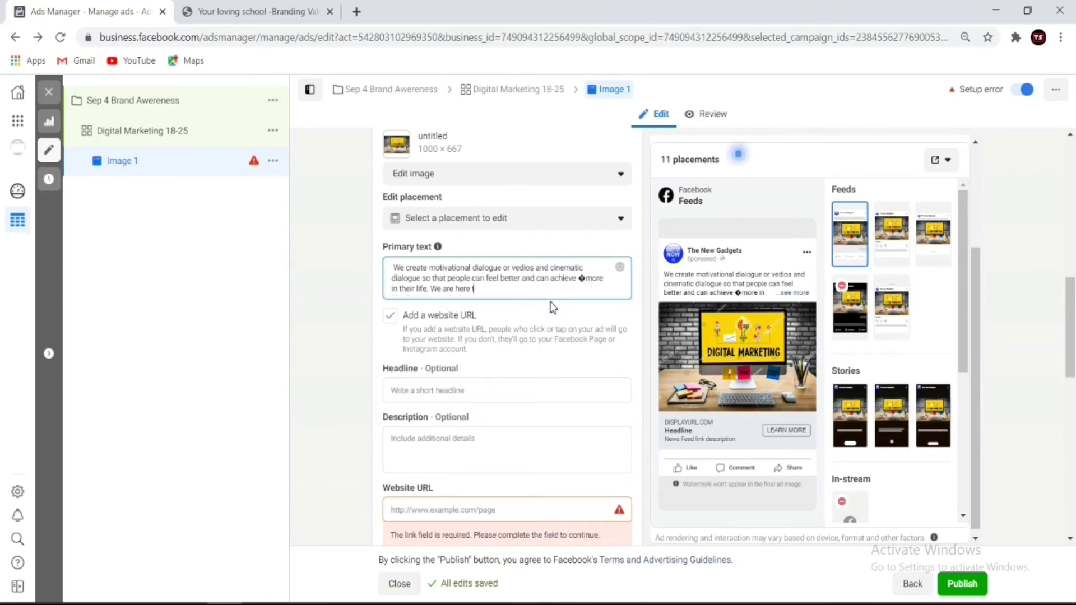
pyautogui.press('BackSpace')
pyautogui.press('BackSpace')
pyautogui.press('BackSpace')
pyautogui.press('BackSpace')
pyautogui.press('BackSpace')
pyautogui.press('BackSpace')
pyautogui.press('BackSpace')
pyautogui.press('BackSpace')
pyautogui.press('BackSpace')
pyautogui.press('BackSpace')
pyautogui.press('BackSpace')
pyautogui.press('BackSpace')
pyautogui.press('BackSpace')
pyautogui.press('BackSpace')
pyautogui.press('BackSpace')
pyautogui.press('BackSpace')
pyautogui.press('BackSpace')
pyautogui.press('BackSpace')
pyautogui.press('BackSpace')
pyautogui.press('BackSpace')
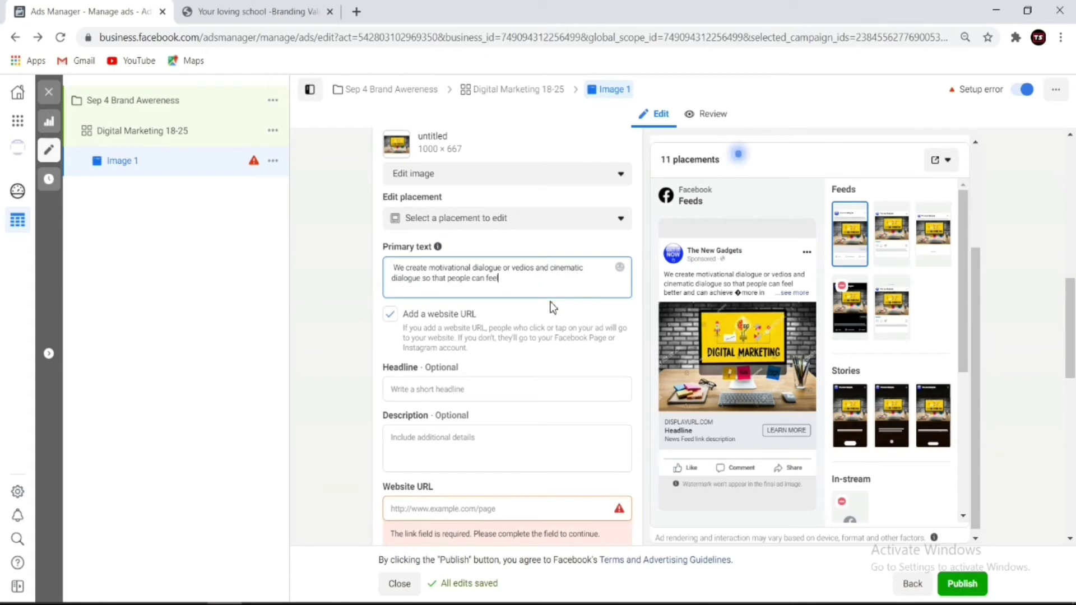
pyautogui.press('BackSpace')
pyautogui.press('BackSpace')
pyautogui.press('BackSpace')
pyautogui.press('BackSpace')
pyautogui.press('BackSpace')
pyautogui.press('BackSpace')
pyautogui.press('BackSpace')
pyautogui.press('BackSpace')
pyautogui.press('BackSpace')
pyautogui.press('BackSpace')
pyautogui.press('BackSpace')
pyautogui.press('BackSpace')
pyautogui.press('BackSpace')
pyautogui.press('BackSpace')
pyautogui.press('BackSpace')
pyautogui.press('BackSpace')
pyautogui.press('BackSpace')
pyautogui.press('BackSpace')
pyautogui.press('BackSpace')
pyautogui.press('BackSpace')
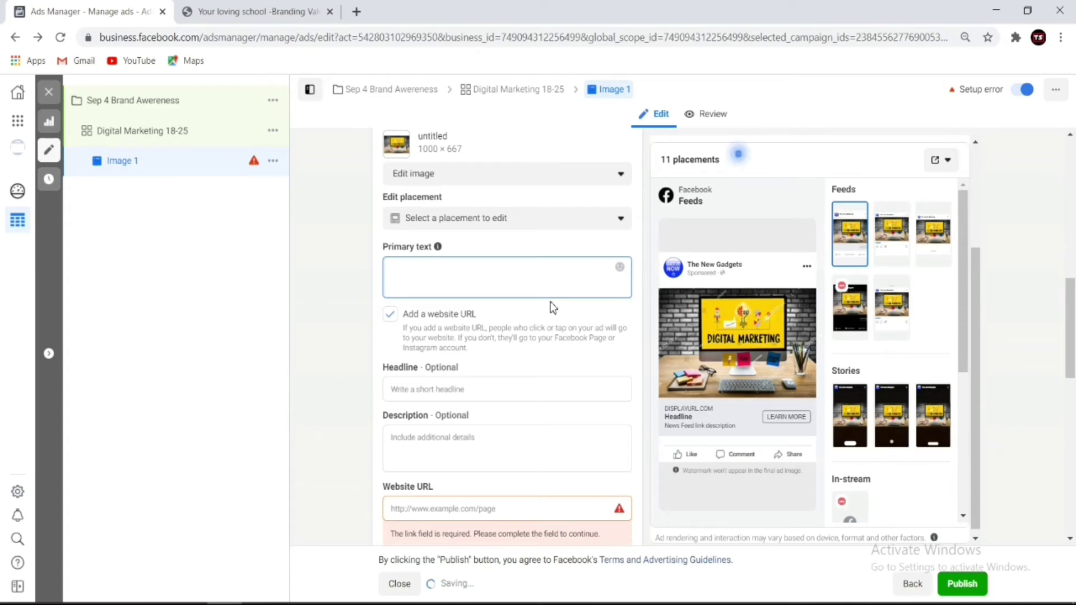
# Step: Enter the ad's primary text "If you are looking for Google Ads Secrets then this the best for you."
pyautogui.write('I')
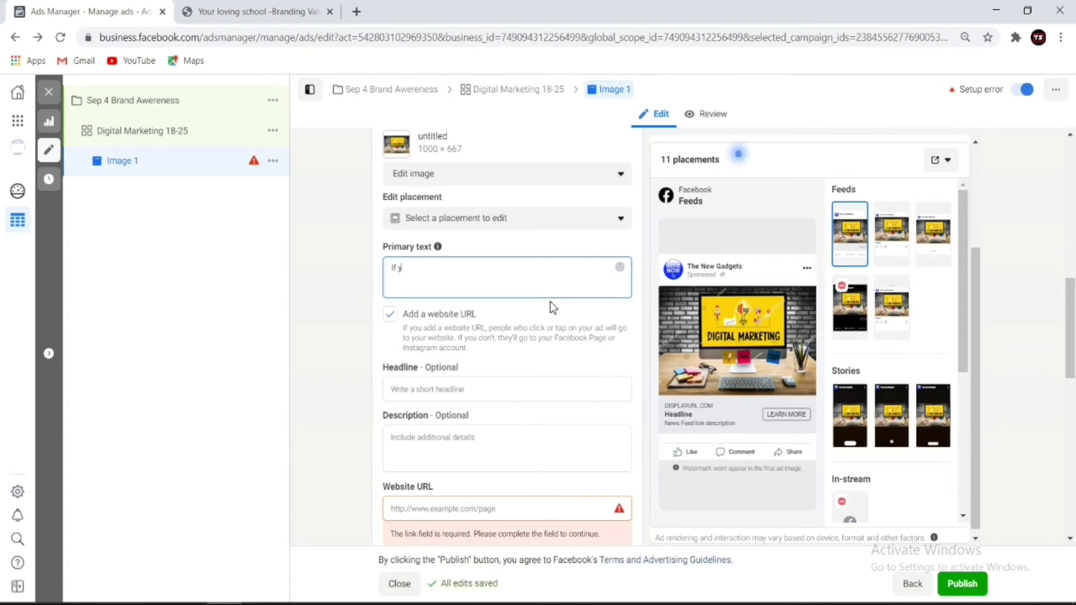
pyautogui.write('f you')
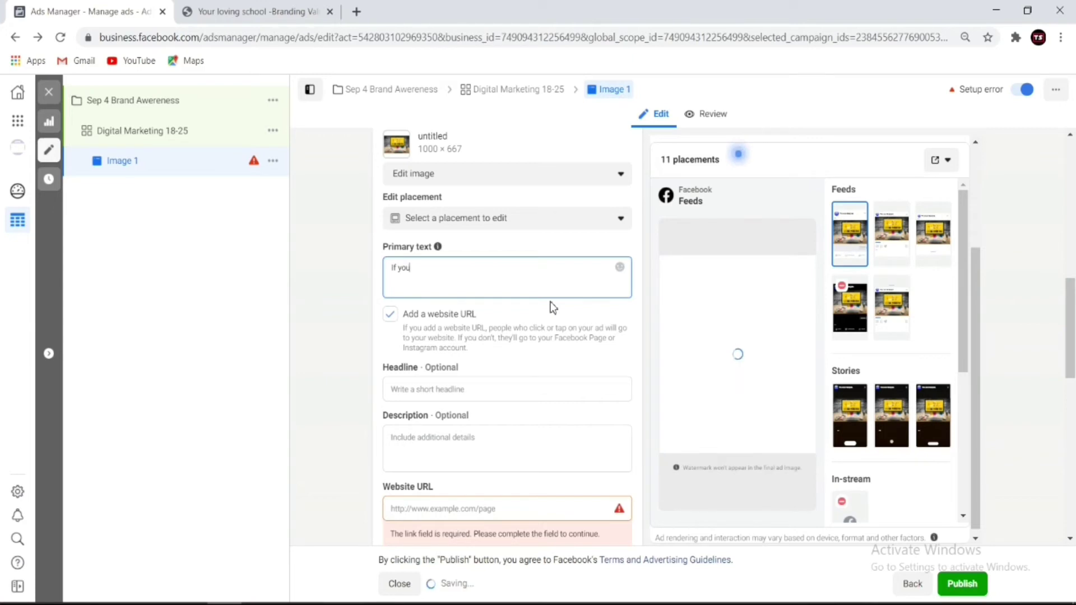
pyautogui.write(' are')
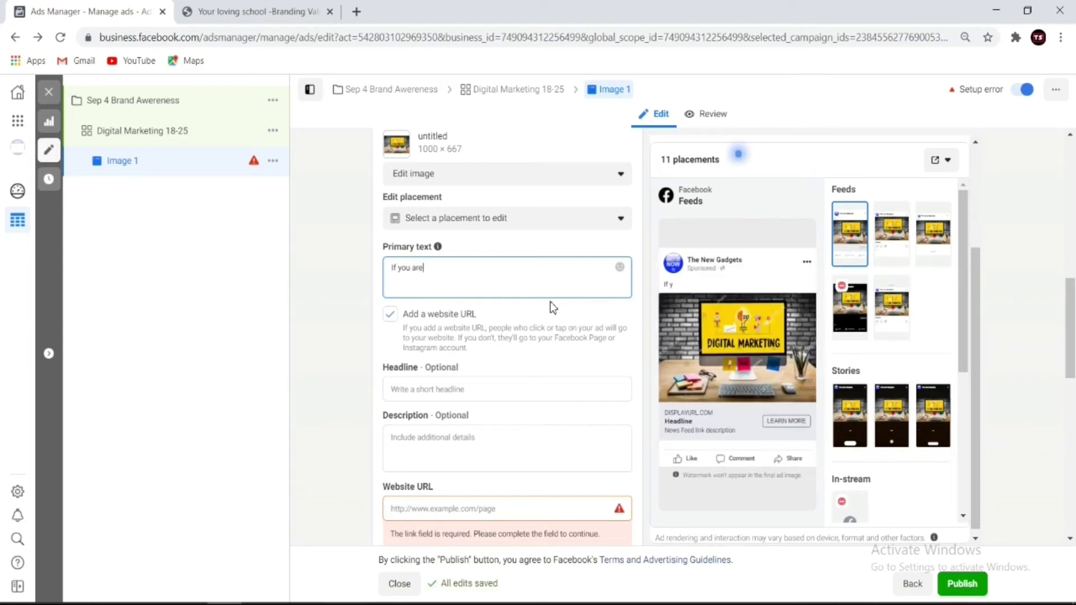
pyautogui.write(' lookinf')
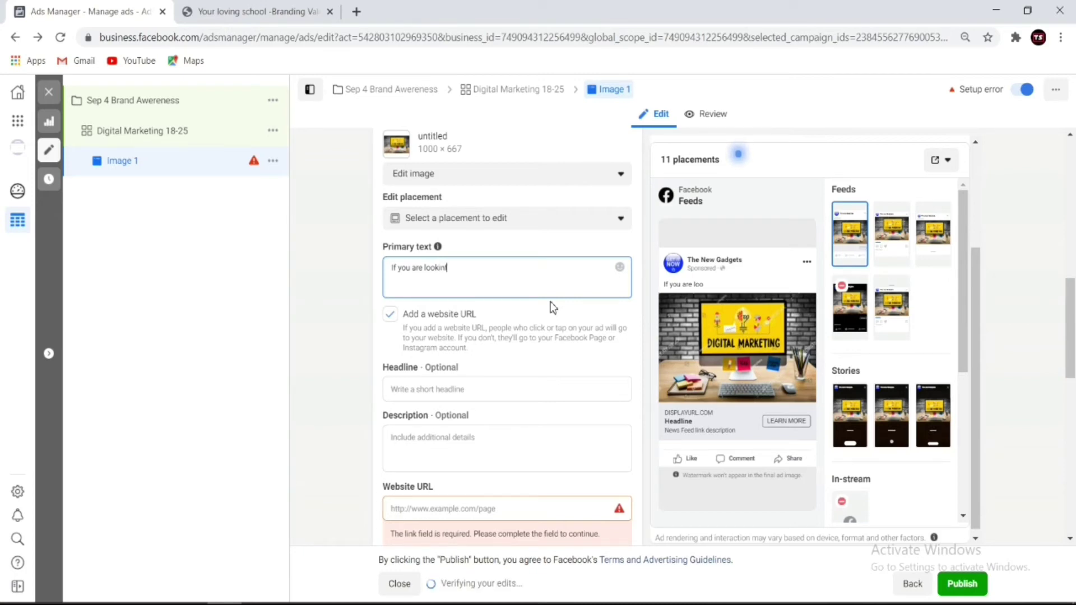
pyautogui.press('BackSpace')
pyautogui.write('g for')
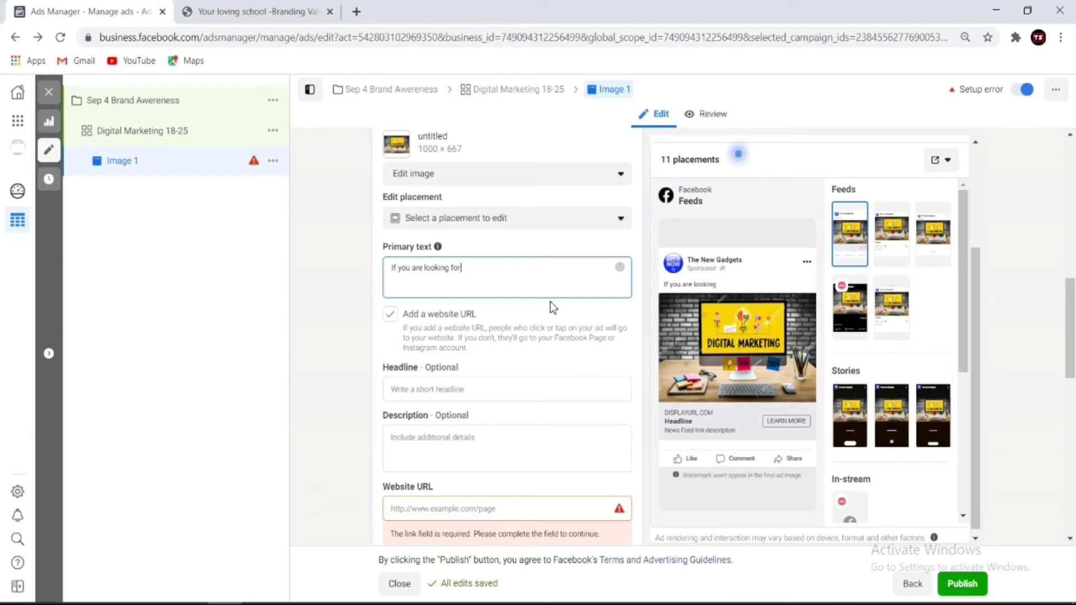
pyautogui.write(' Google As')
pyautogui.press('BackSpace')
pyautogui.write('ds Secrets')
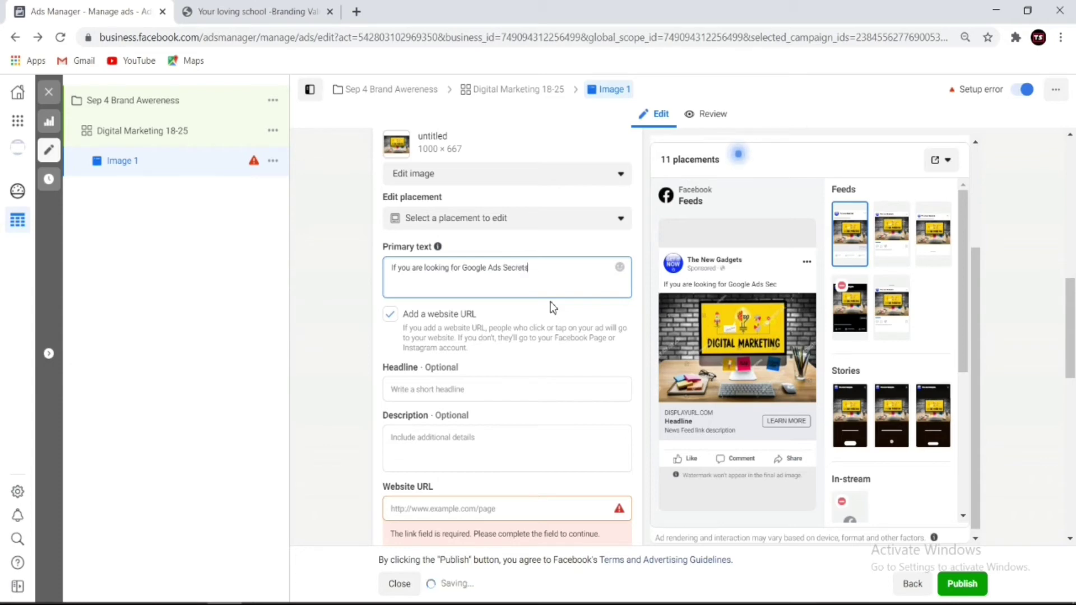
pyautogui.write(' then this the')
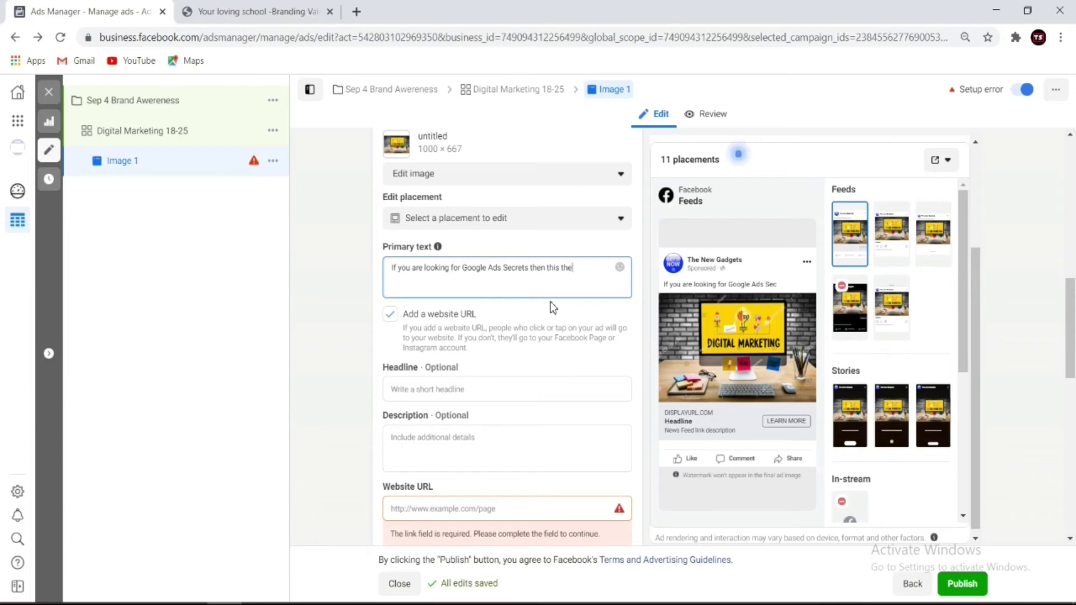
pyautogui.write(' best fo')
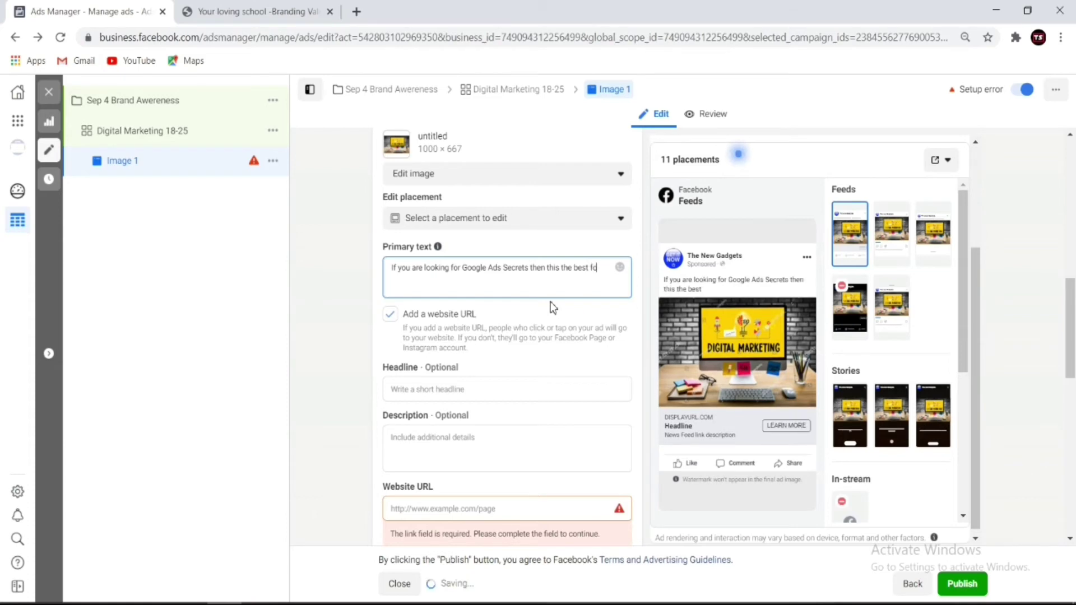
pyautogui.write('r you.')
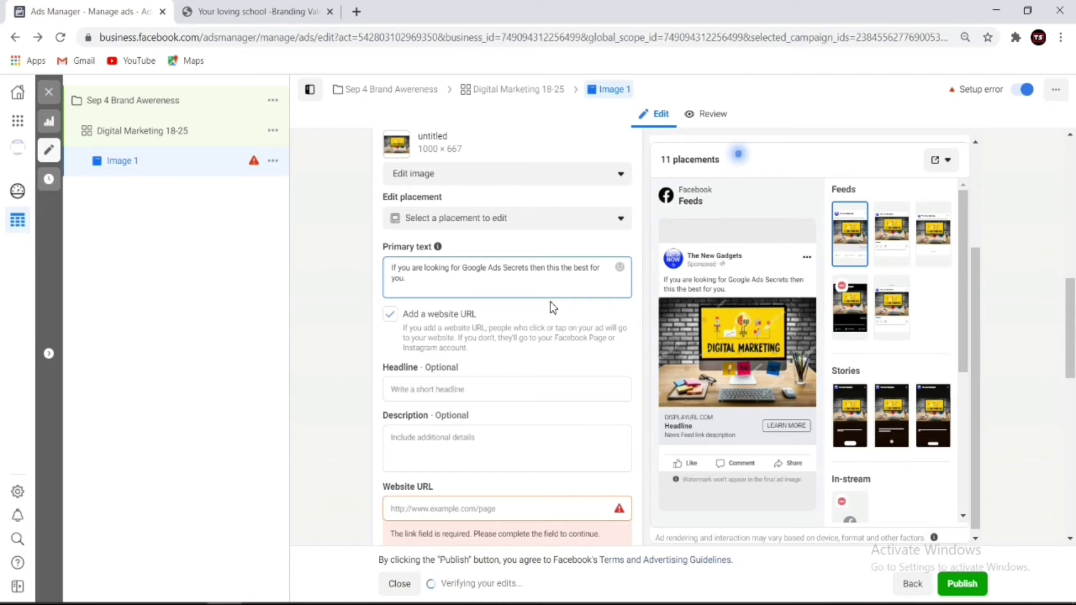
# Step: Add the sentence "Grab it Right Now." to the end of the ad's primary text
pyautogui.write('i')
pyautogui.write('ab')
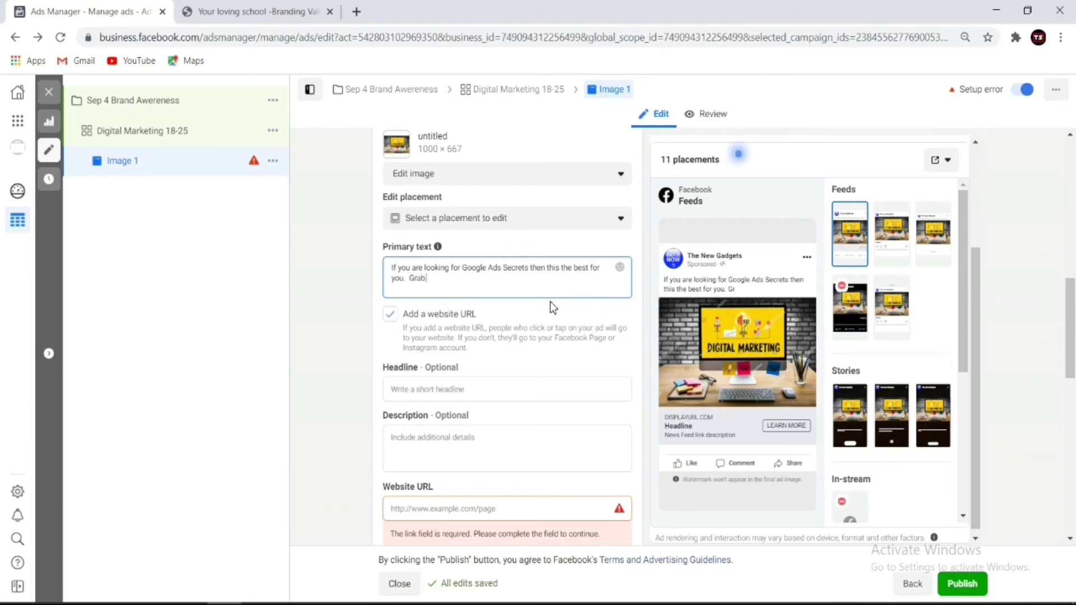
pyautogui.write(' it')
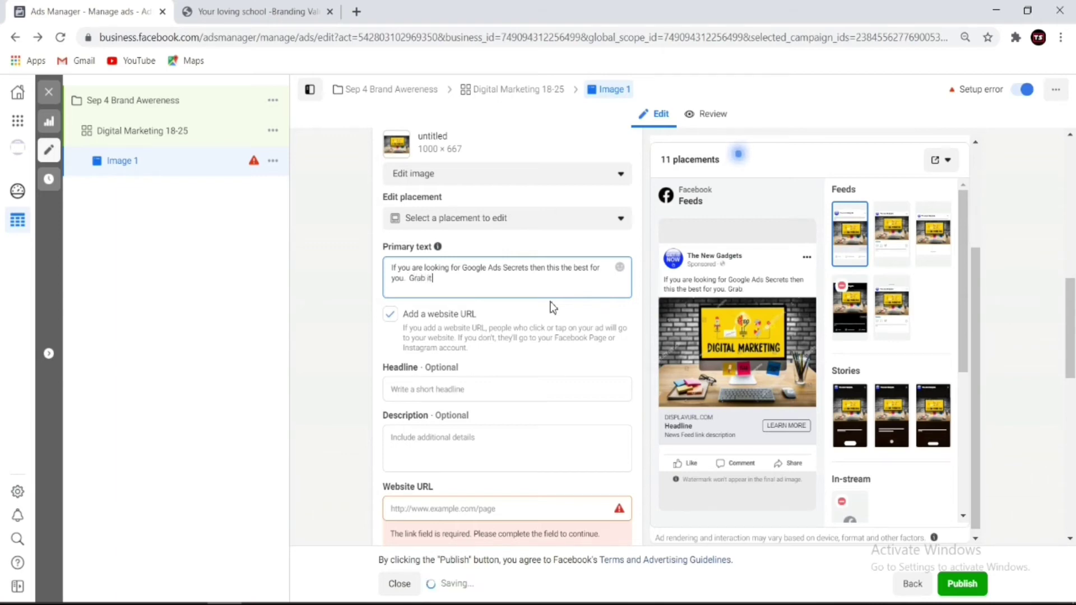
pyautogui.write(' Right')
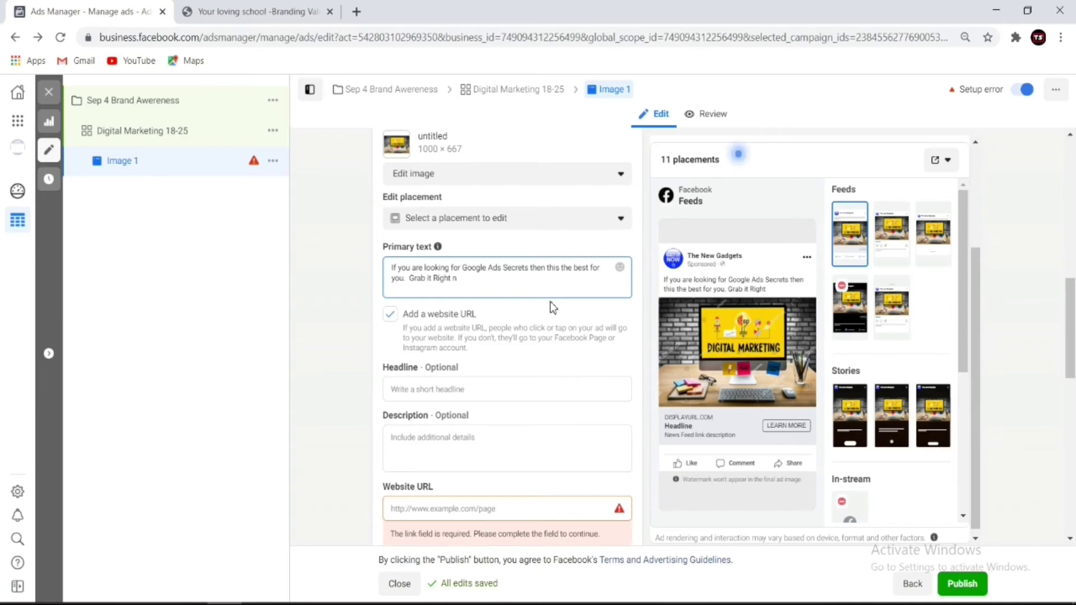
pyautogui.write(' Now')
pyautogui.write('.')
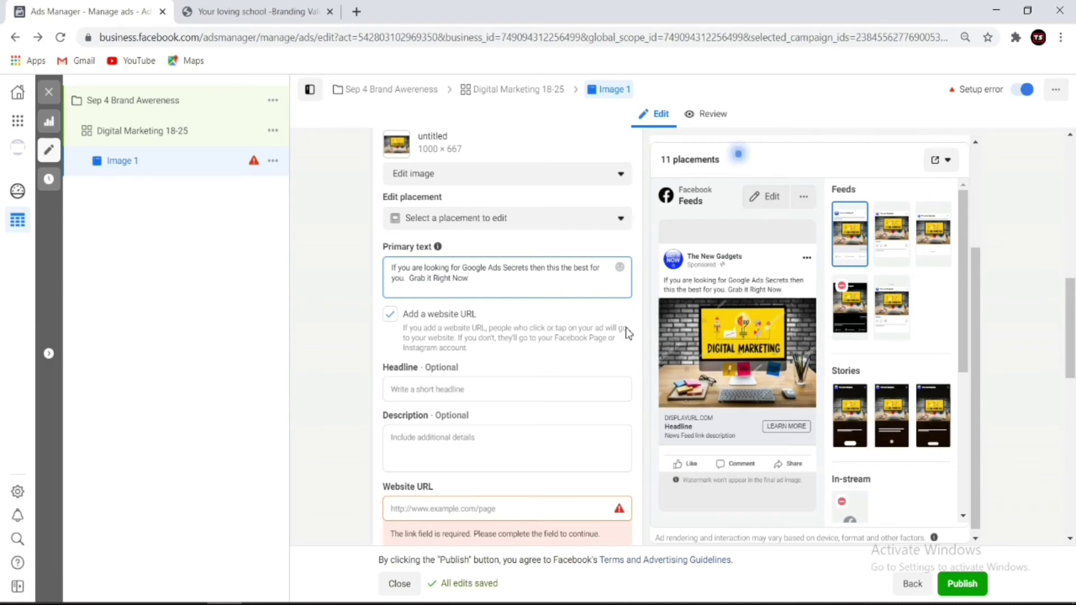
# Step: Enter "Become a Google Ads Pro." as the ad's headline
pyautogui.click(502, 390)
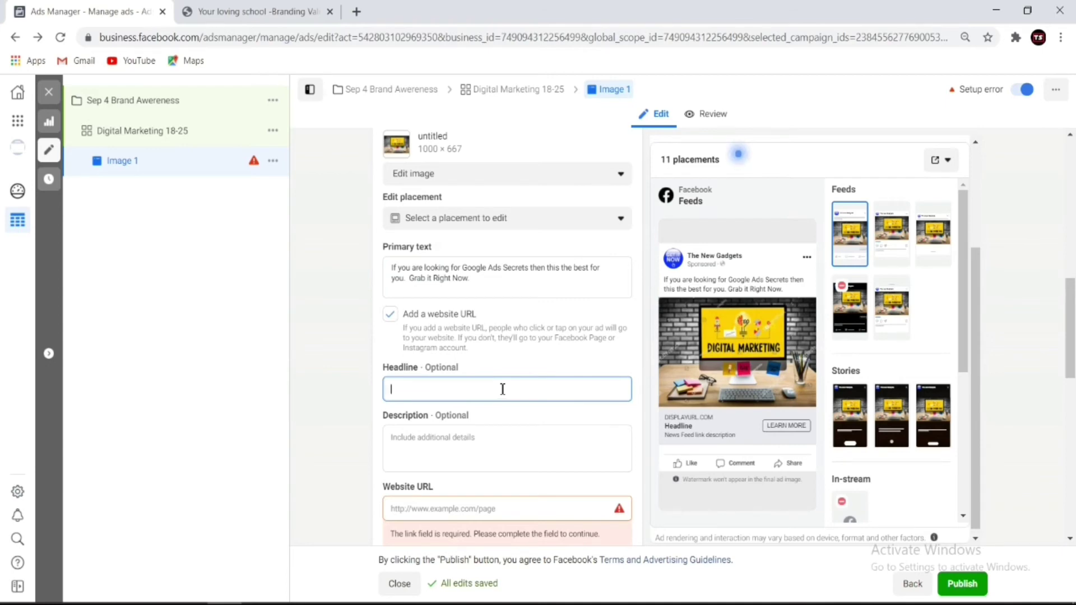
pyautogui.write('Become a Google')
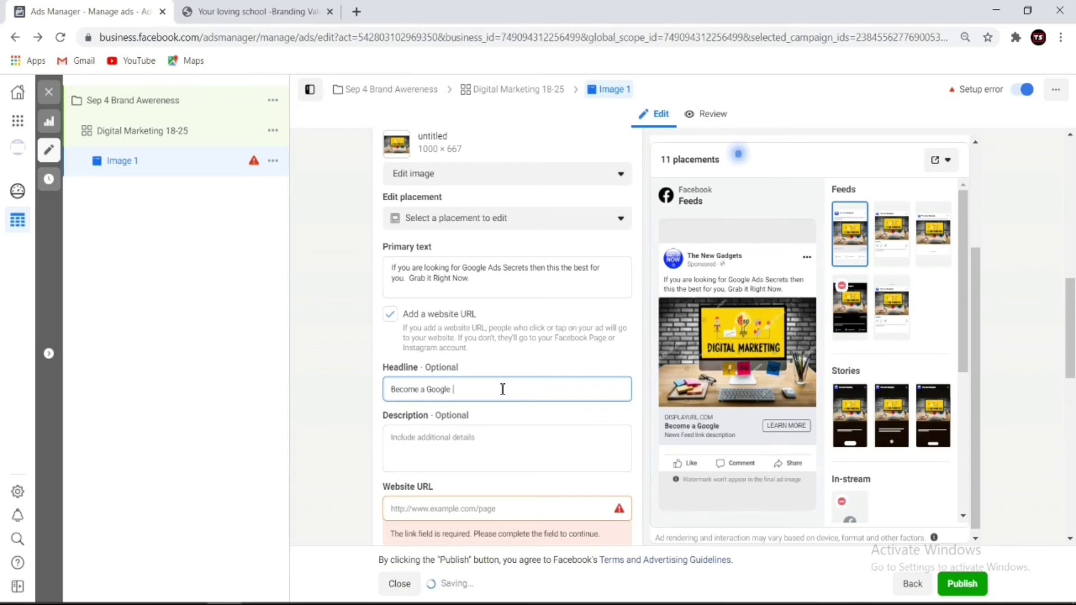
pyautogui.write('Ads Pro')
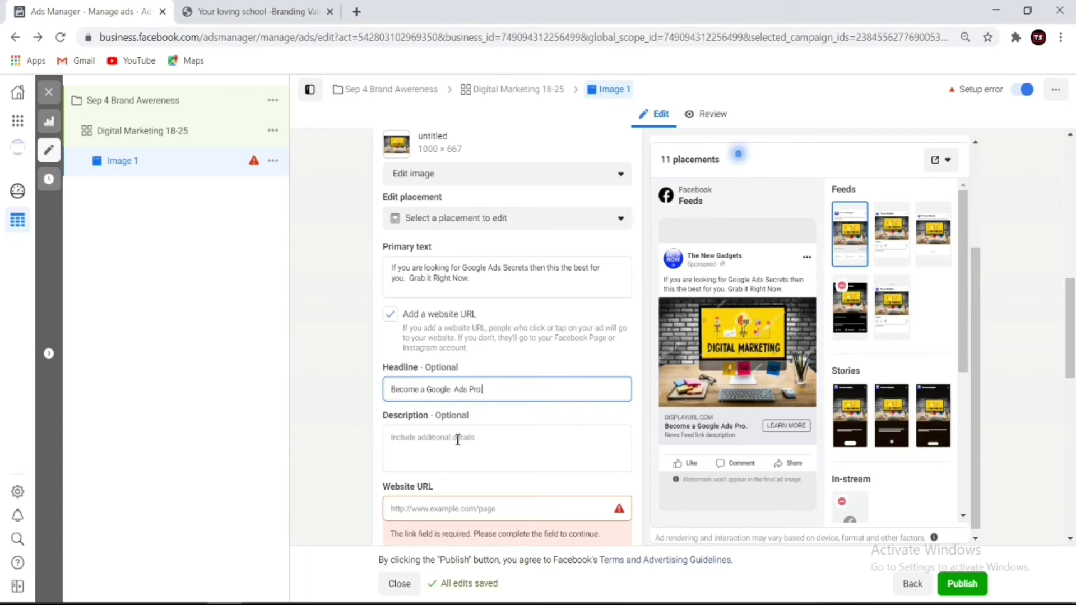
pyautogui.scroll(-1, 465, 443)
pyautogui.click(474, 370)
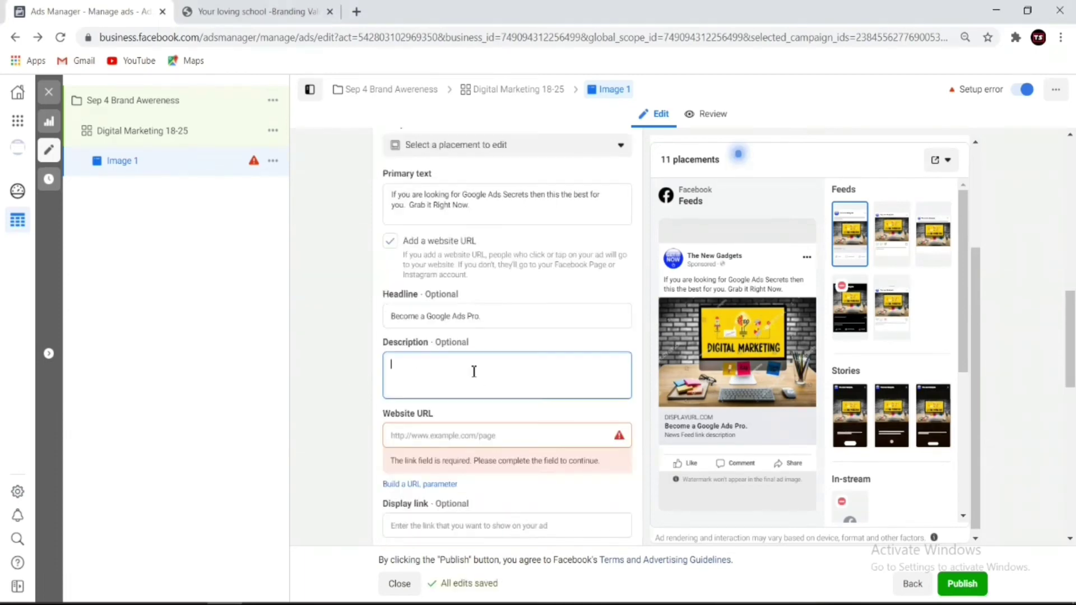
pyautogui.moveTo(475, 342)
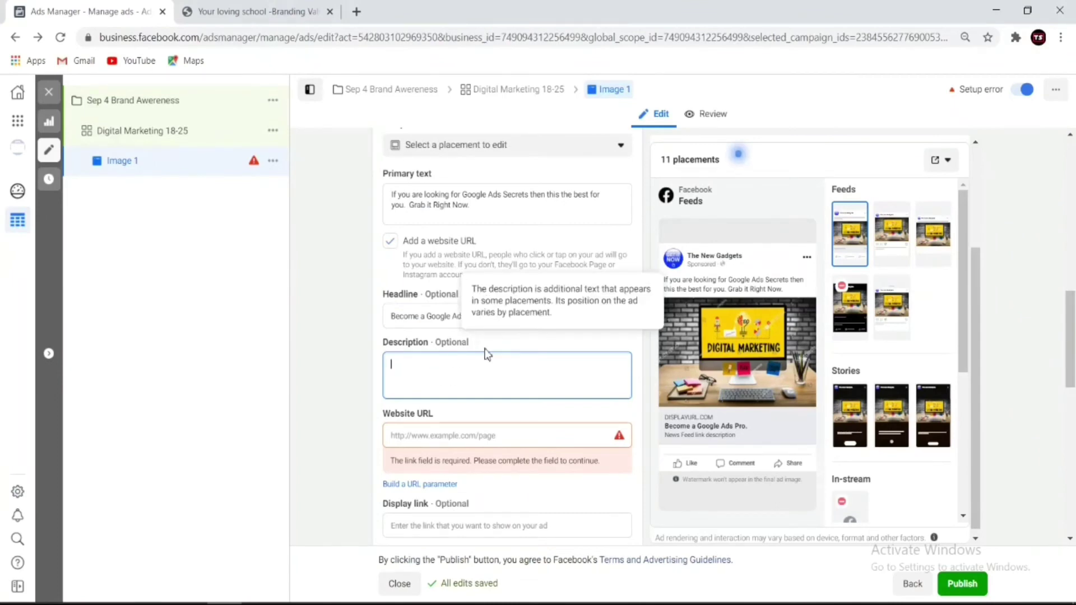
pyautogui.click(502, 316)
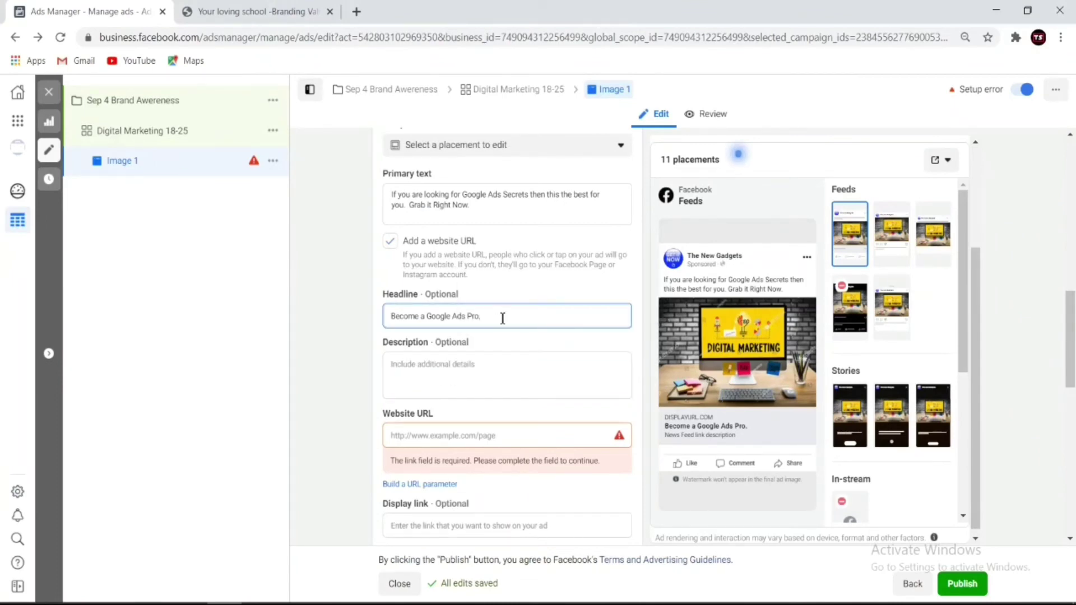
pyautogui.press('BackSpace')
pyautogui.write('Al')
pyautogui.press('BackSpace')
pyautogui.press('BackSpace')
pyautogui.write('At Ju')
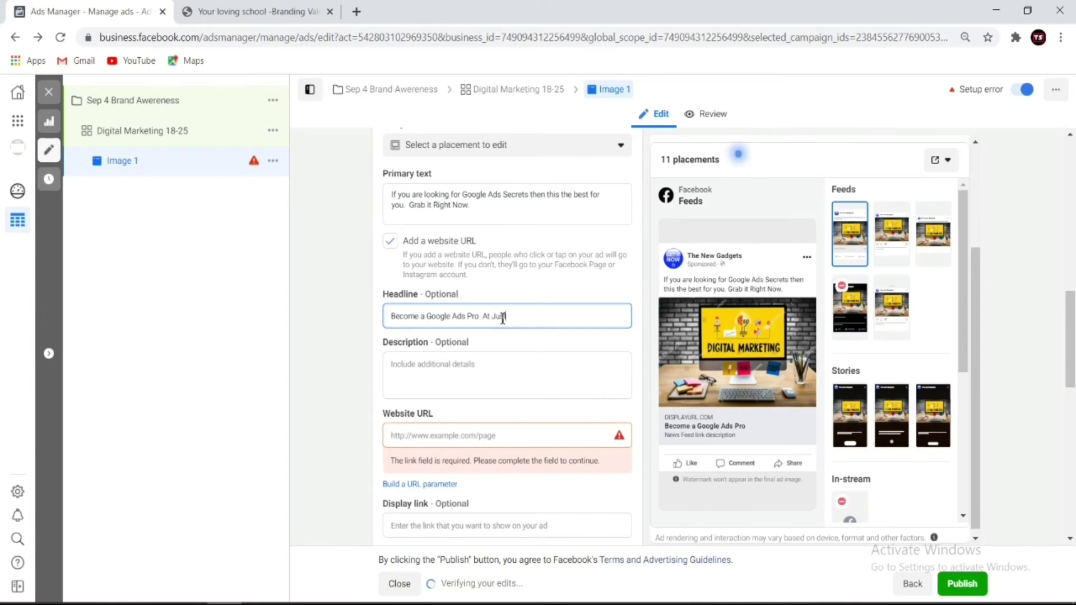
pyautogui.write('st @499')
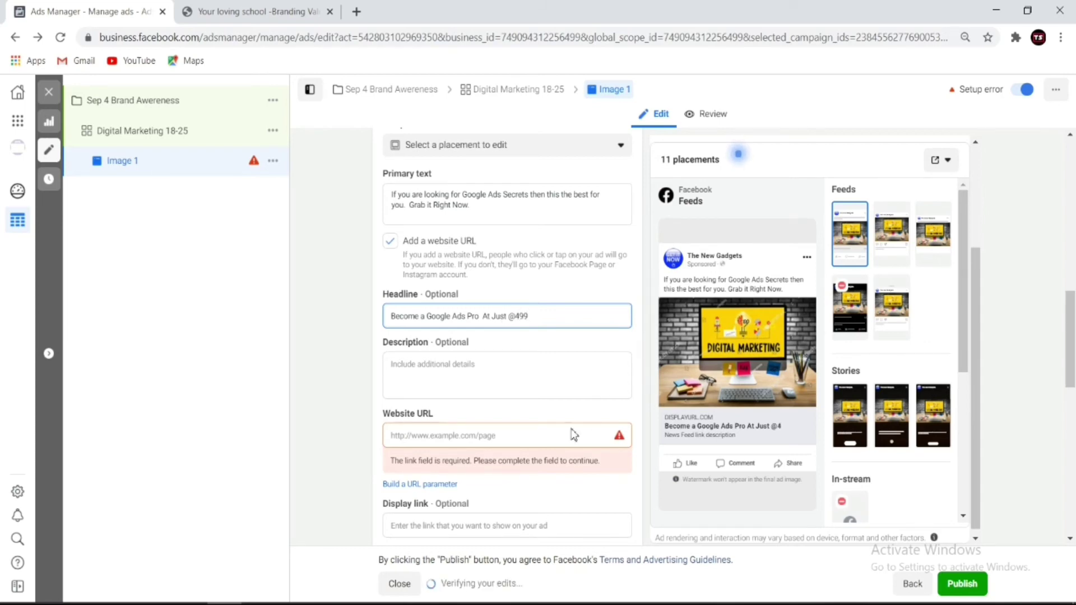
# Step: Enter the ad description "More Than 3000 people have already inroled in this 50 days Google Ads Secrets."
pyautogui.click(497, 372)
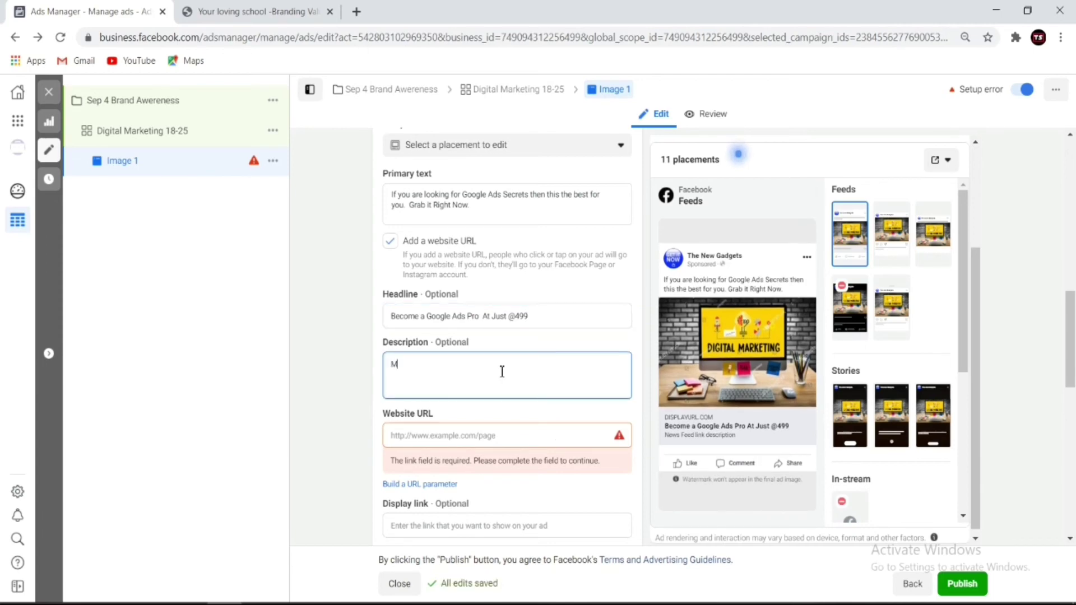
pyautogui.write('More')
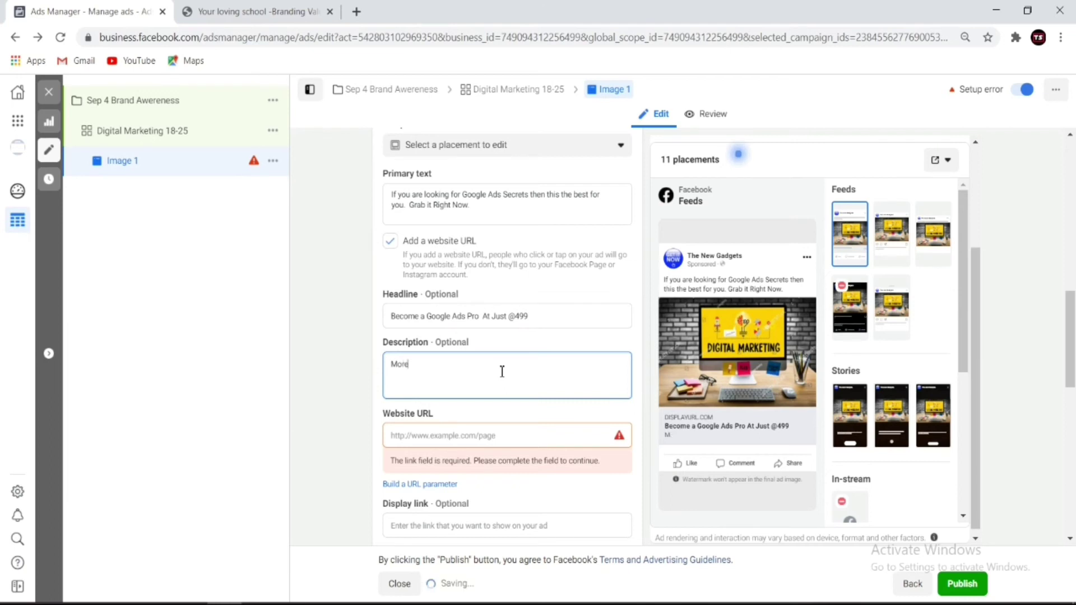
pyautogui.write(' Than 300')
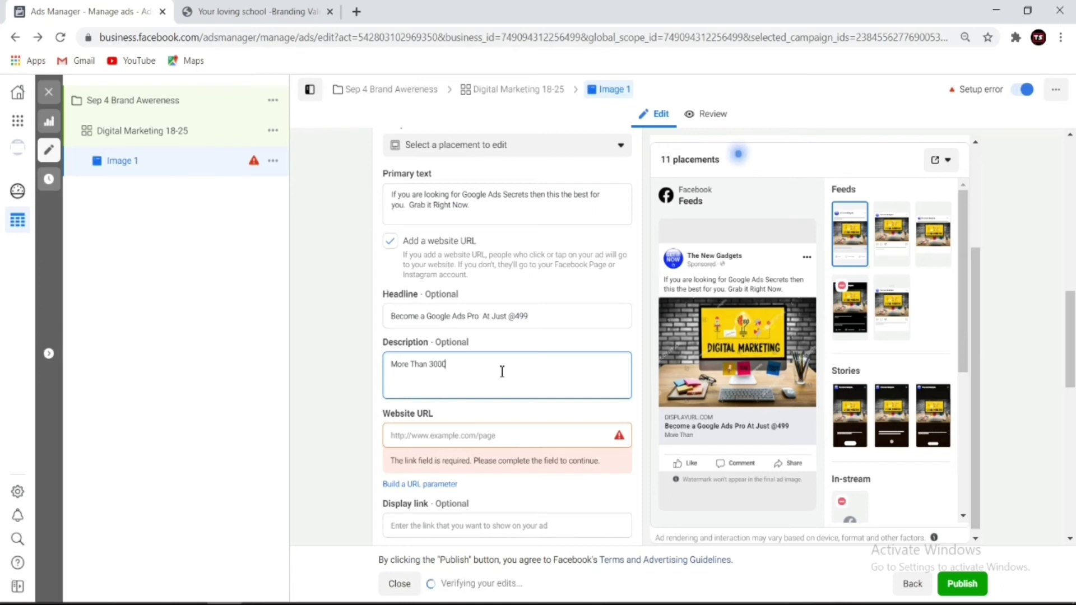
pyautogui.write('0 pe')
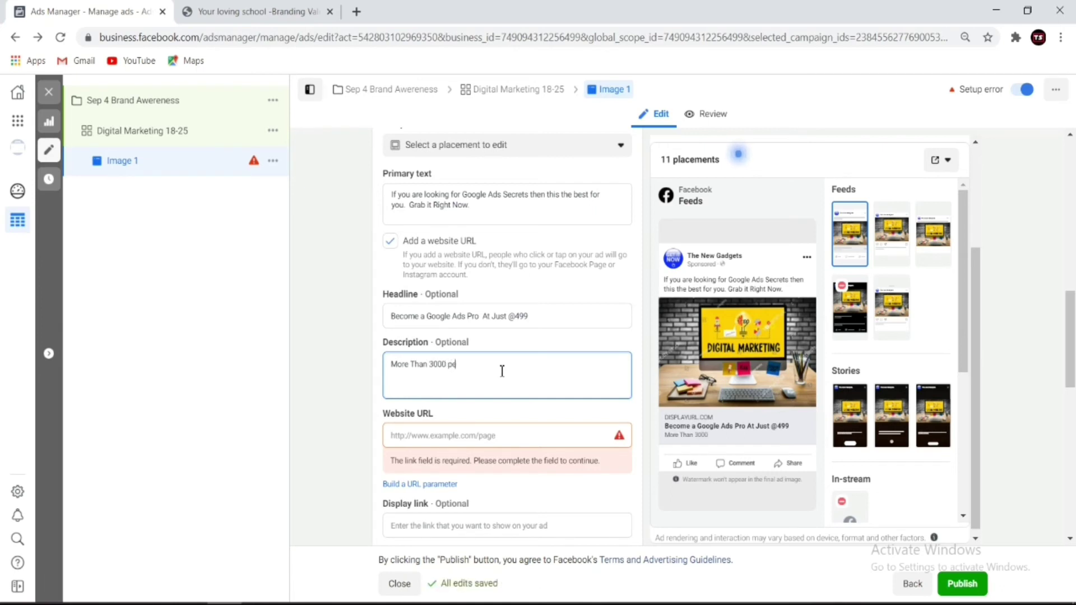
pyautogui.write('ople have alre')
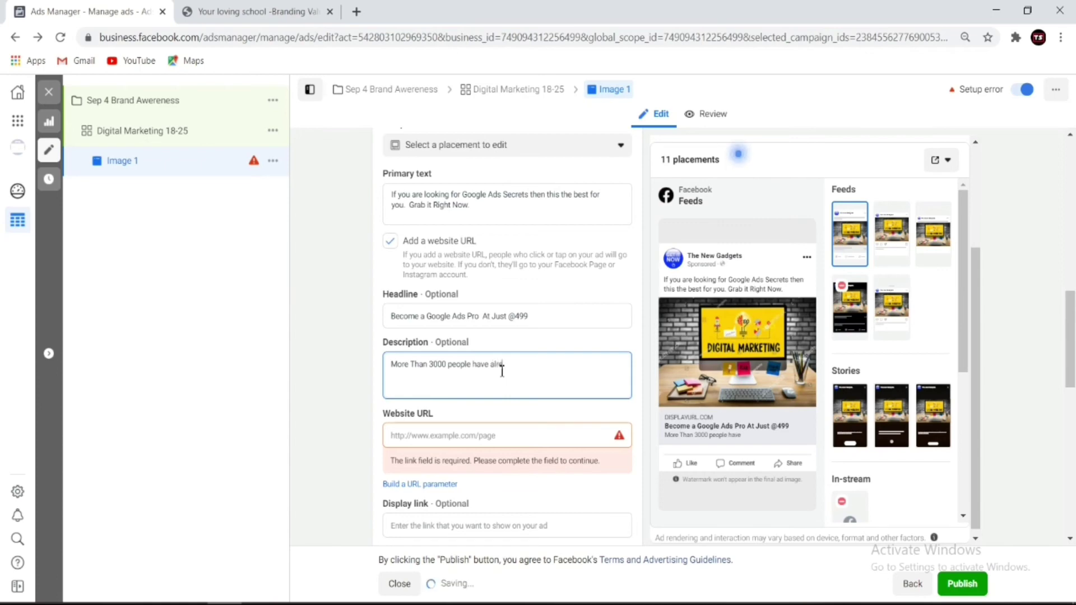
pyautogui.write('ady in')
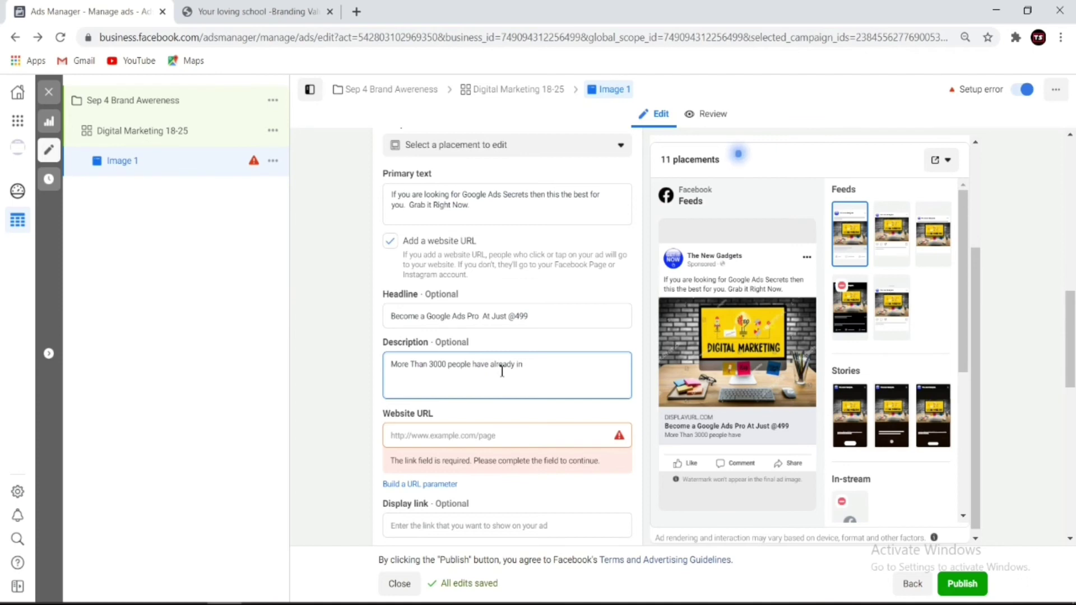
pyautogui.write('roled in')
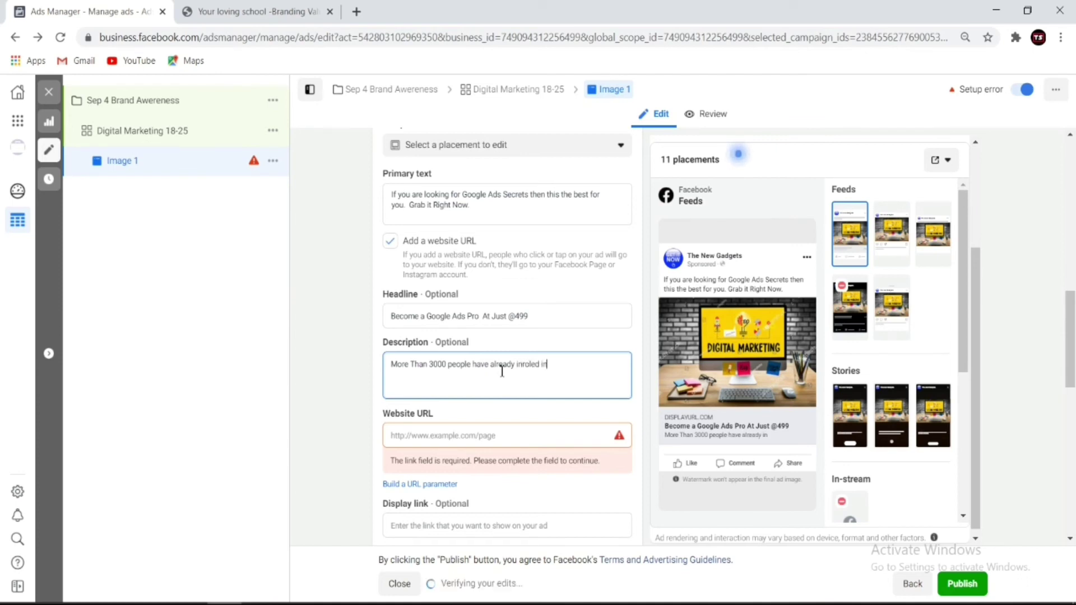
pyautogui.write(' t')
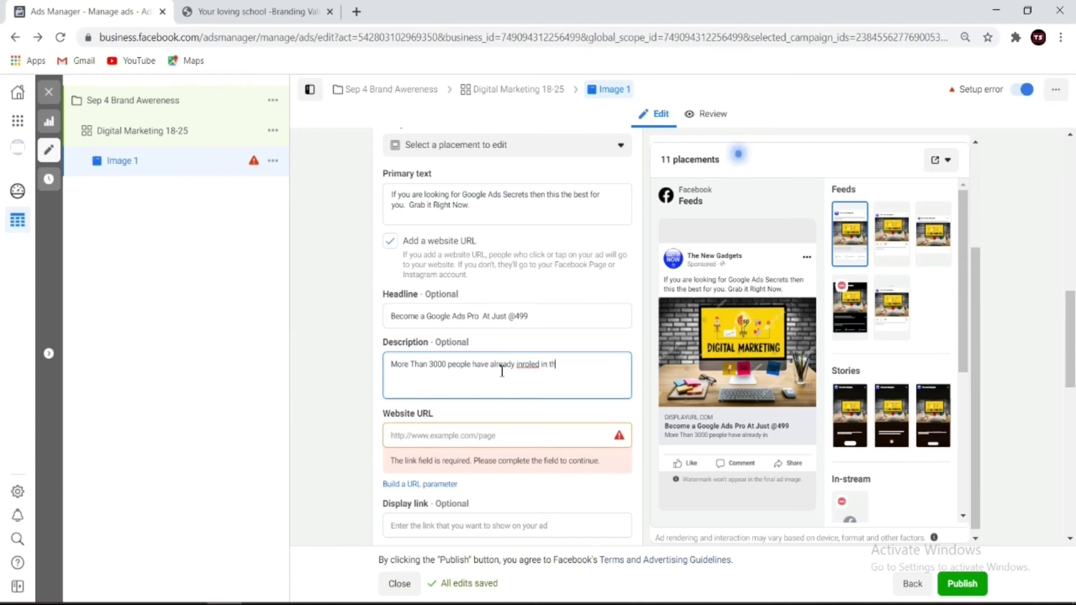
pyautogui.write('his 50')
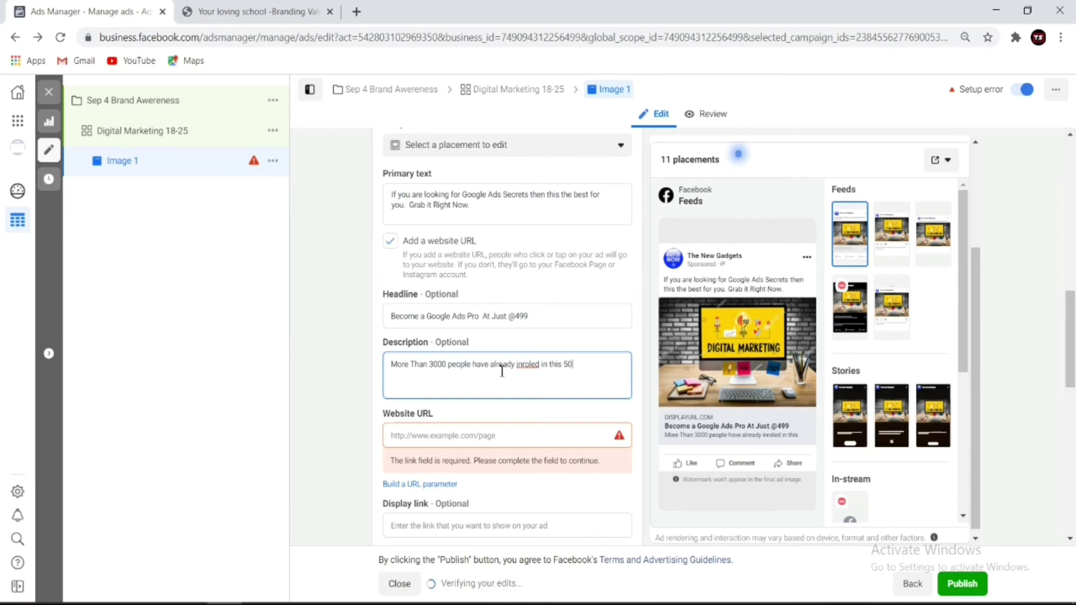
pyautogui.write(' day')
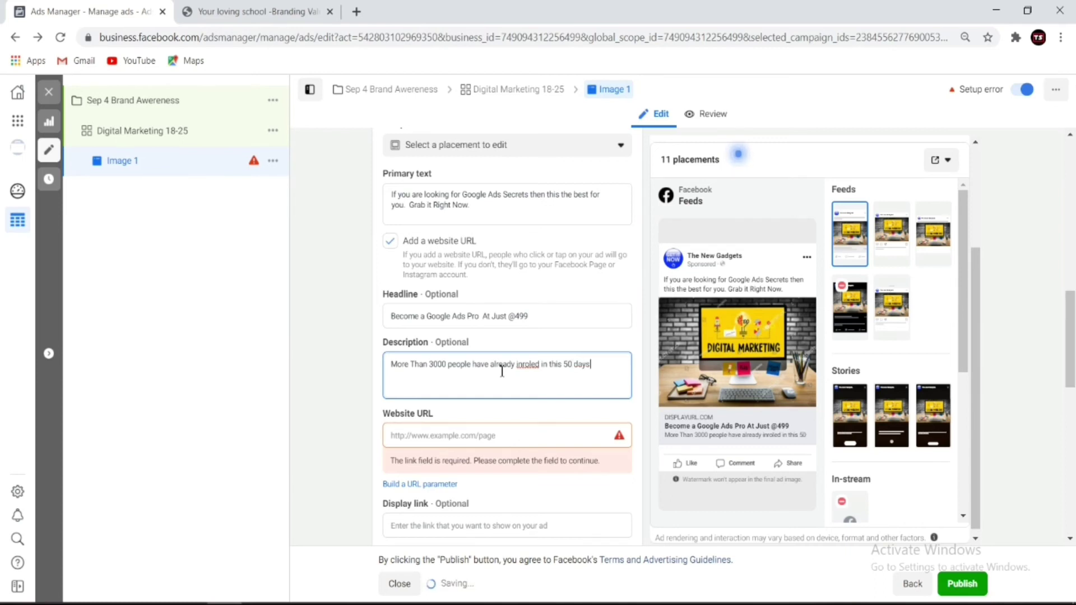
pyautogui.write('s Goog')
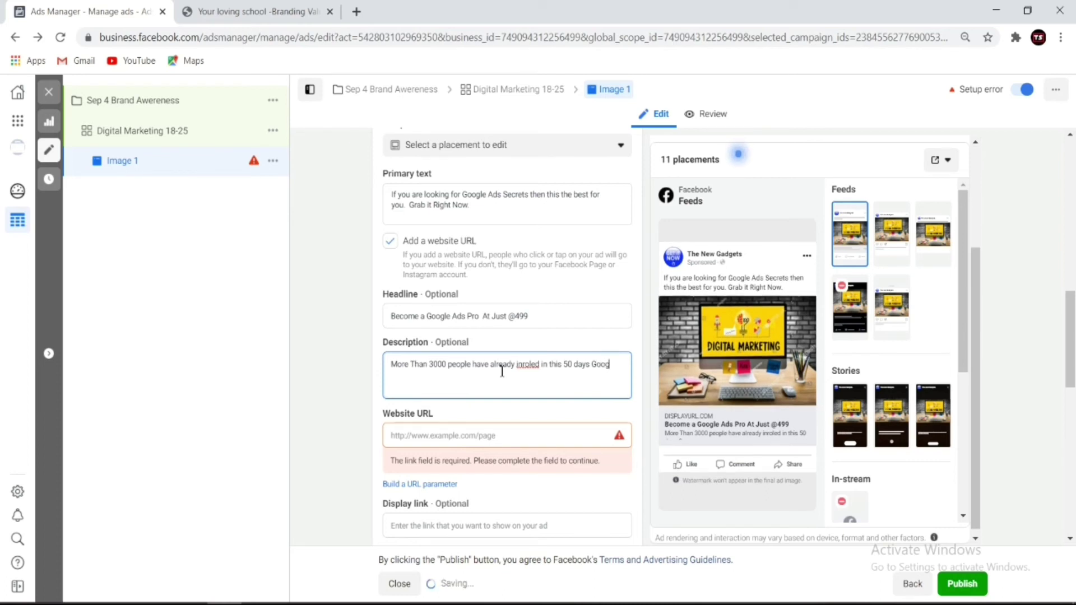
pyautogui.write('le')
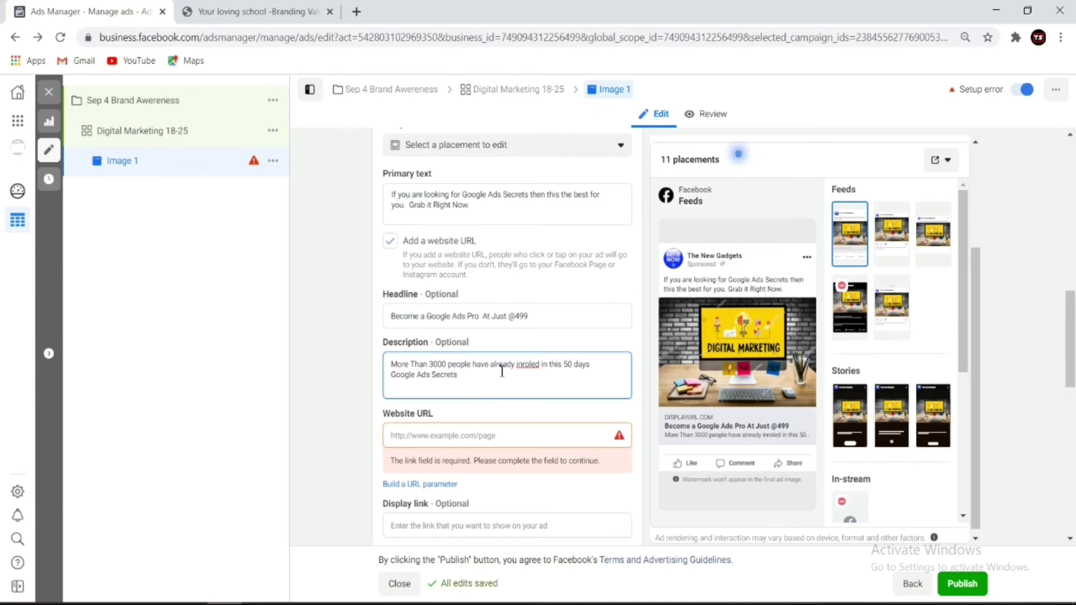
pyautogui.write('Ads Secrets.')
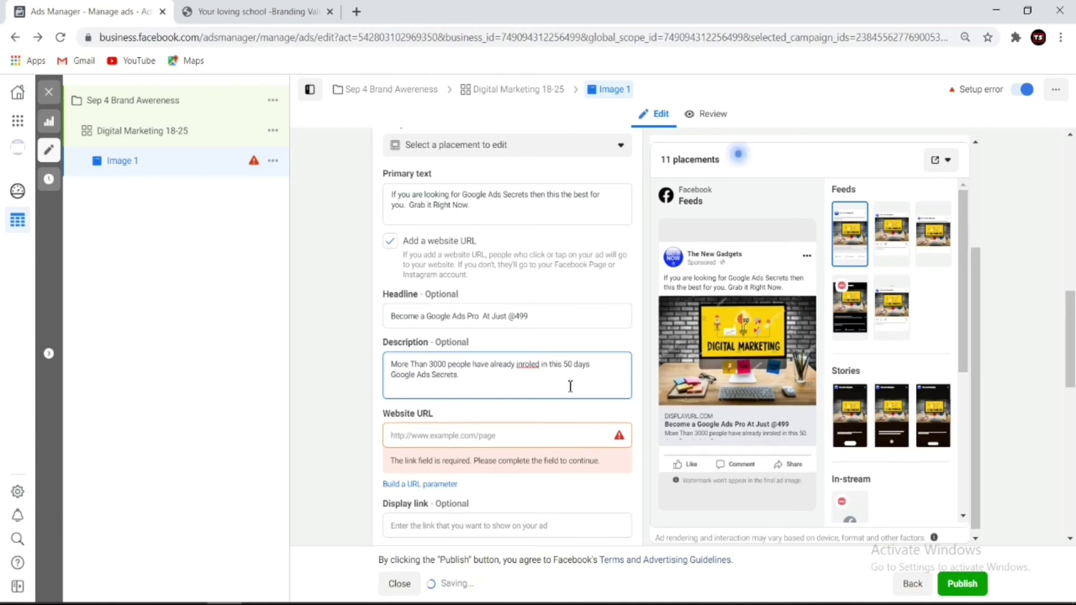
pyautogui.scroll(-2, 529, 405)
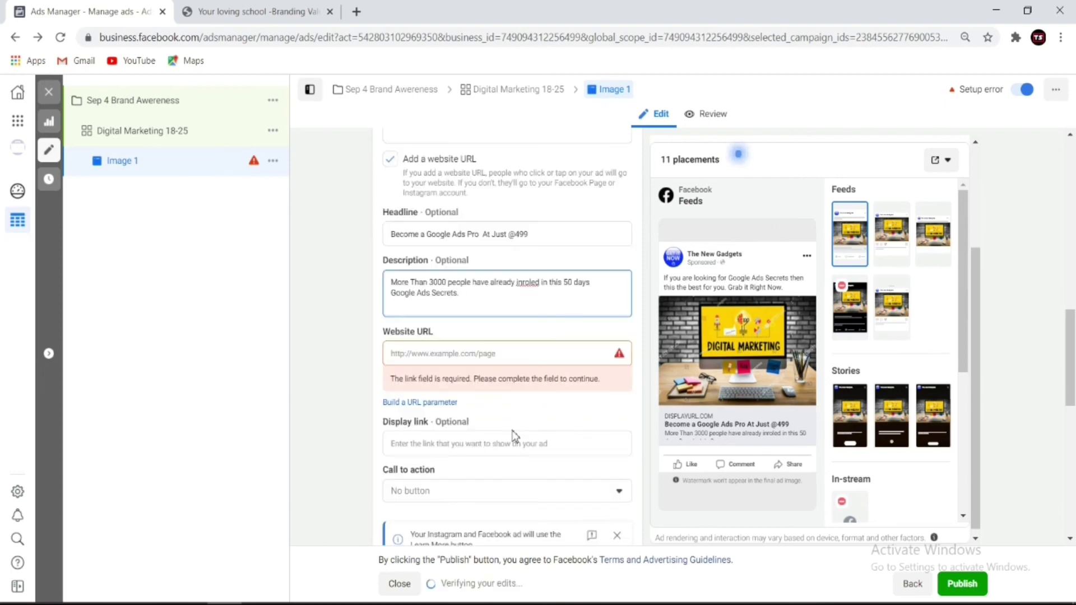
# Step: Set the ad's website URL to the yourlovingschool.epizy.com address copied from the open school website, and preview the link
pyautogui.click(512, 358)
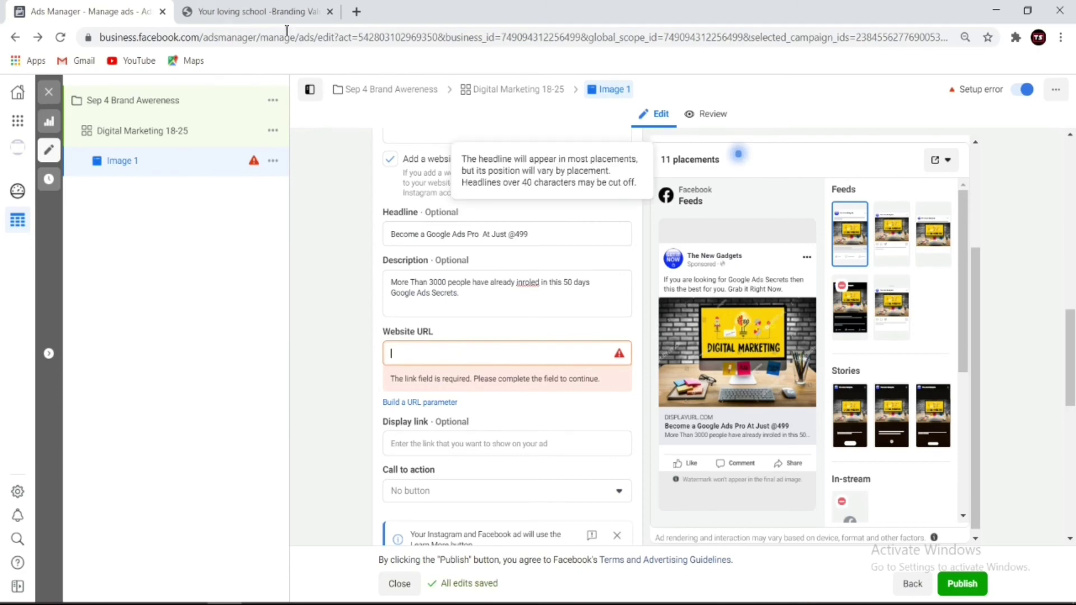
pyautogui.click(245, 13)
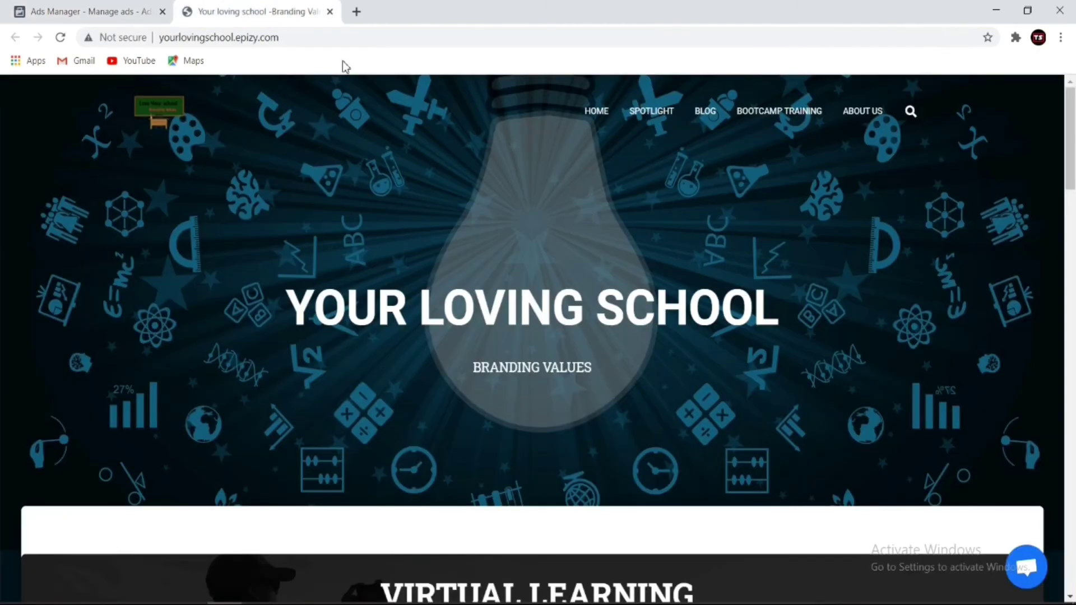
pyautogui.moveTo(308, 37); pyautogui.dragTo(162, 37)
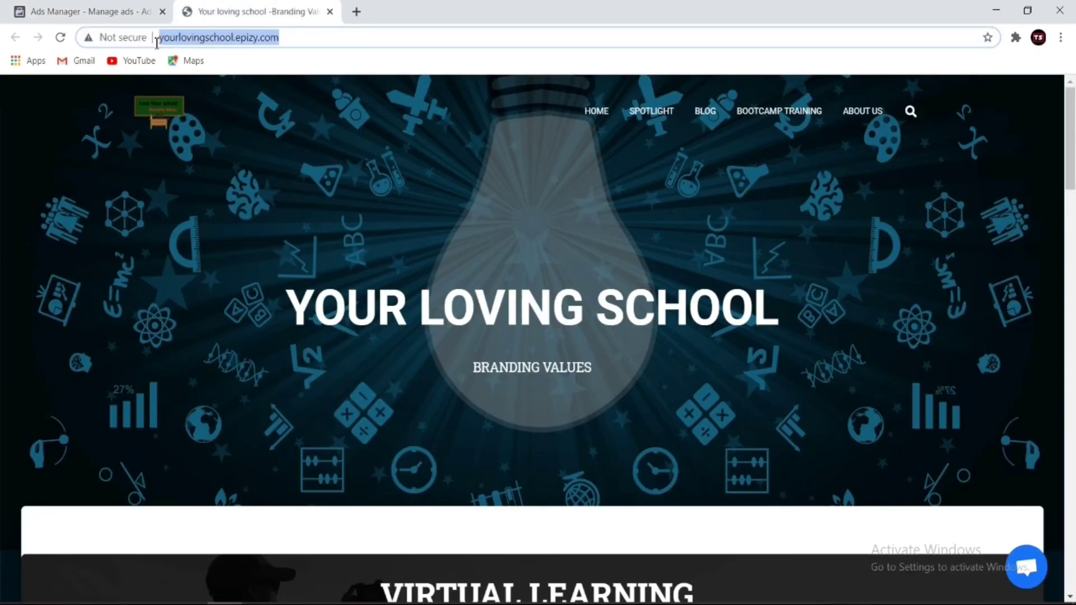
pyautogui.rightClick(178, 40)
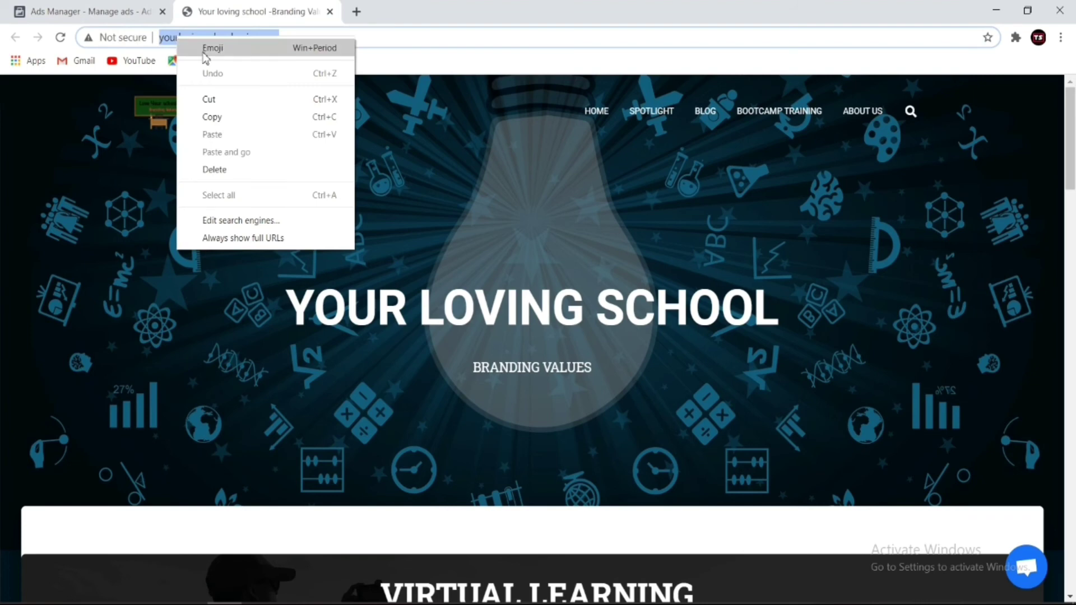
pyautogui.click(269, 117)
pyautogui.click(84, 11)
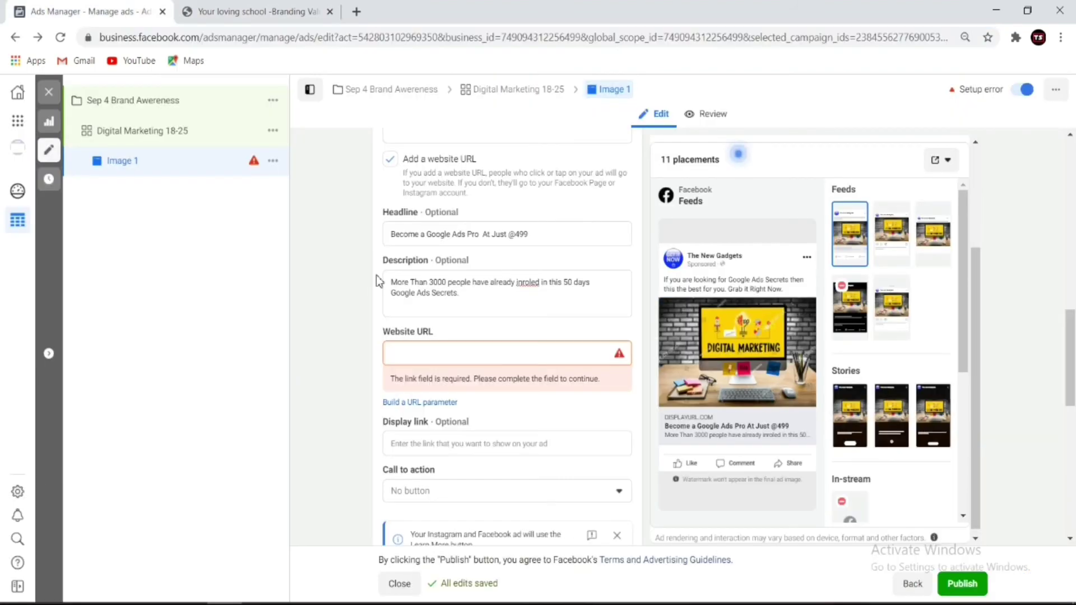
pyautogui.rightClick(469, 355)
pyautogui.click(511, 471)
pyautogui.click(514, 362)
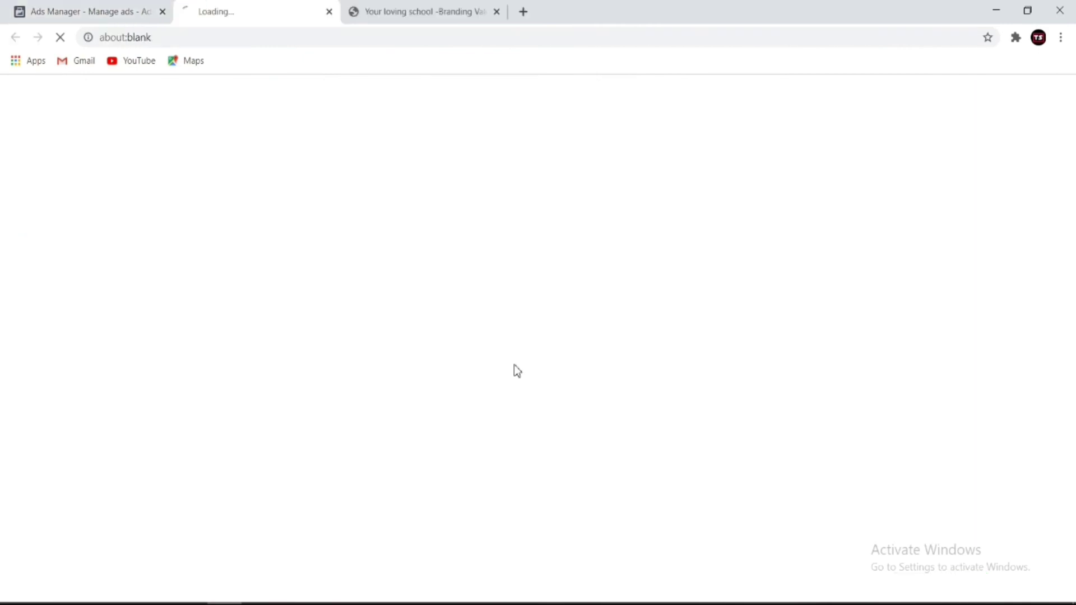
pyautogui.click(102, 17)
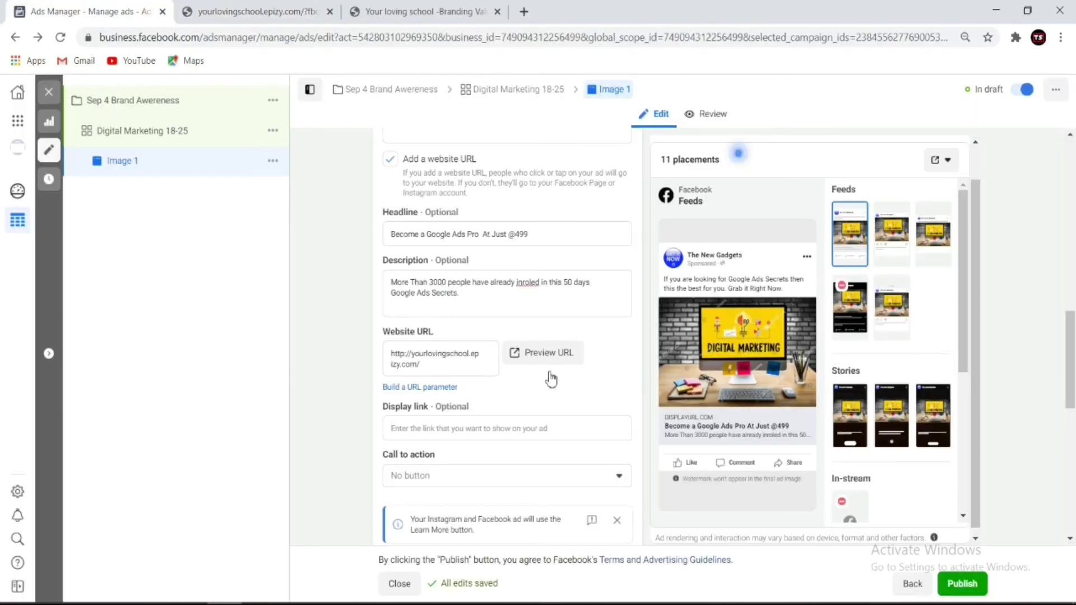
# Step: Set the ad's call to action to Learn More
pyautogui.scroll(-2, 541, 413)
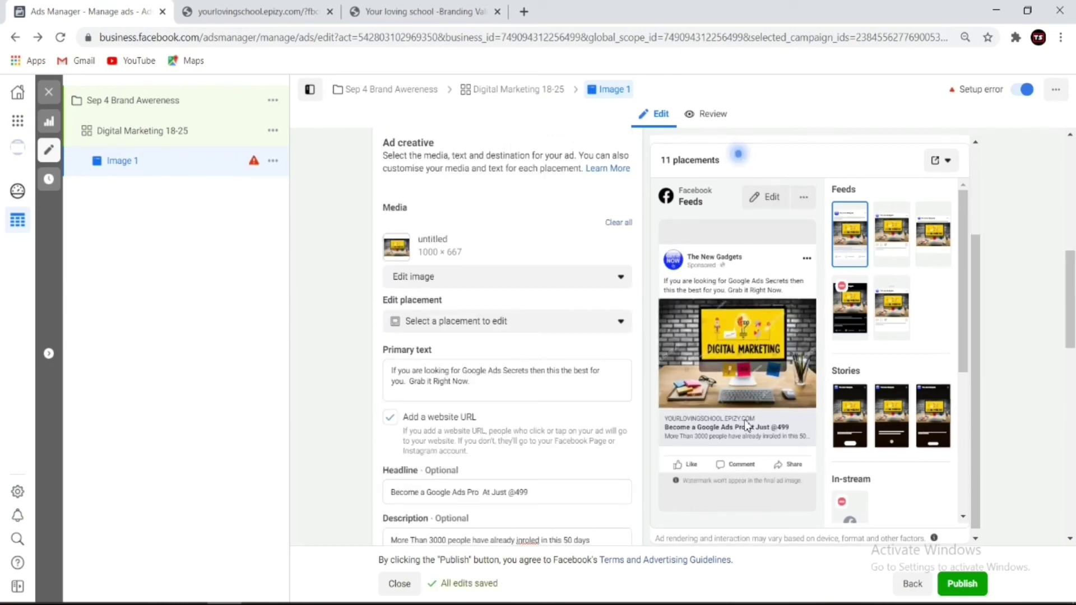
pyautogui.scroll(-3, 497, 396)
pyautogui.scroll(-5, 505, 397)
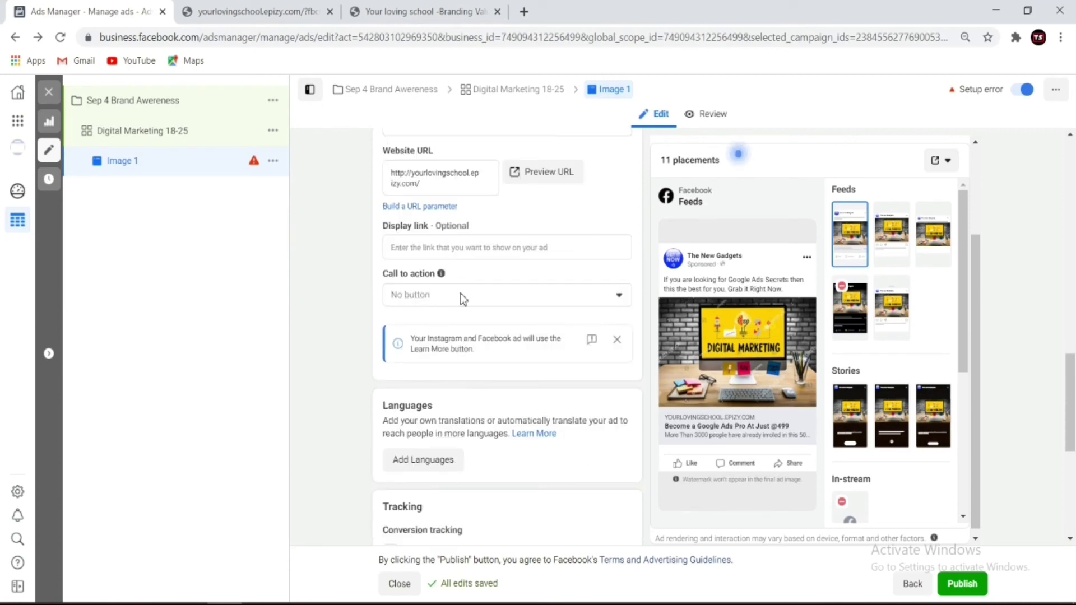
pyautogui.click(460, 295)
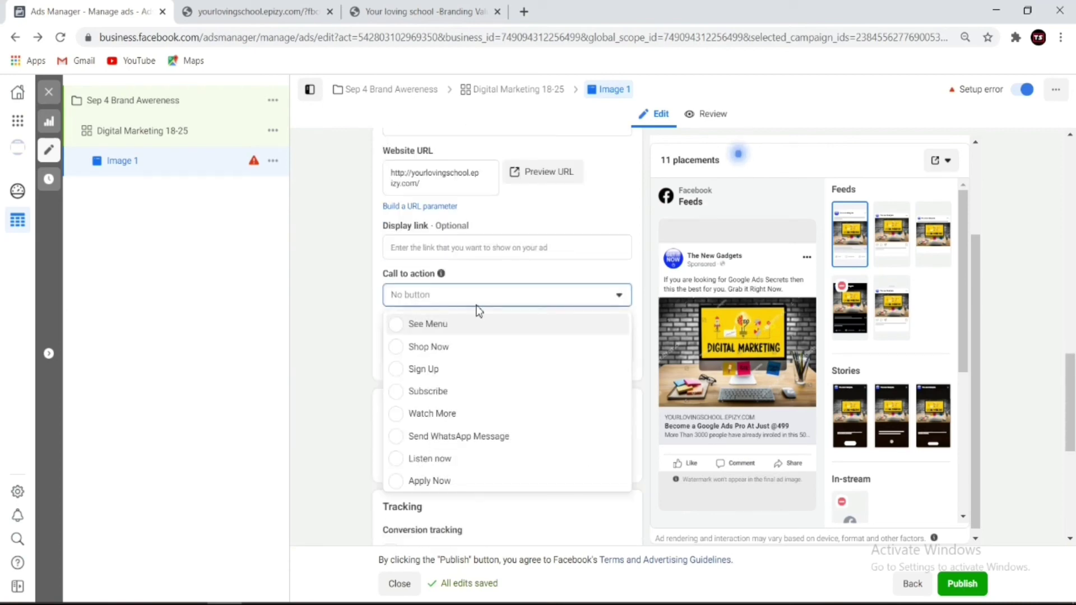
pyautogui.scroll(-4, 493, 358)
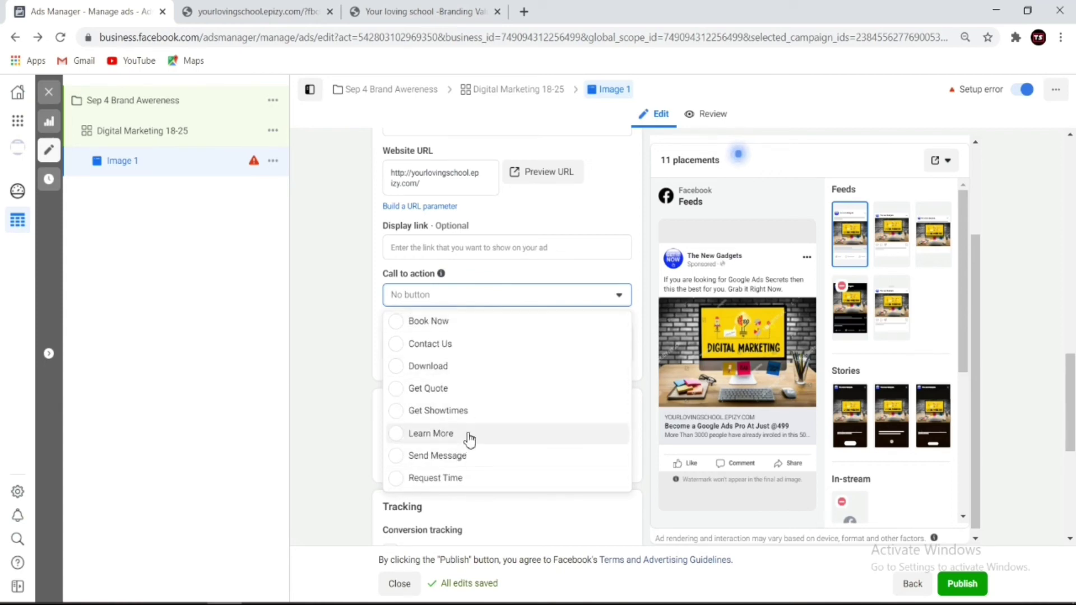
pyautogui.scroll(4, 470, 440)
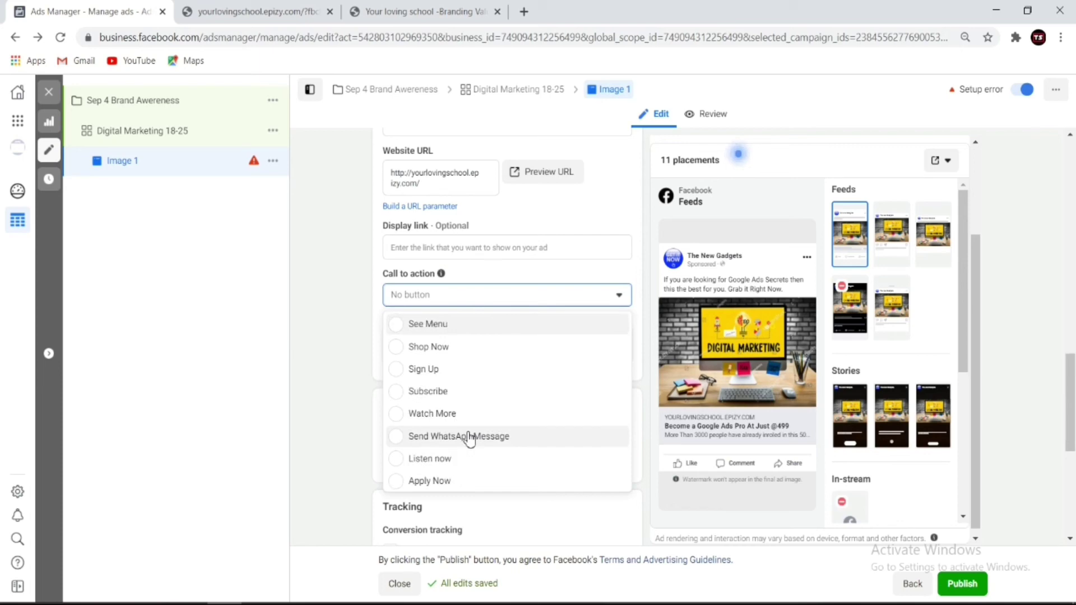
pyautogui.scroll(-4, 470, 440)
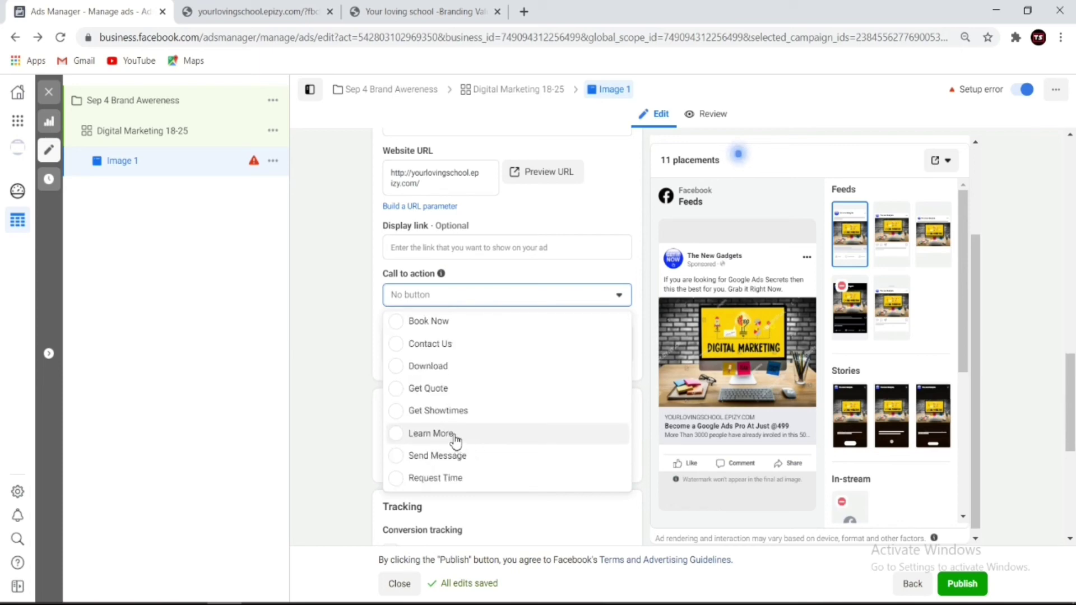
pyautogui.click(455, 434)
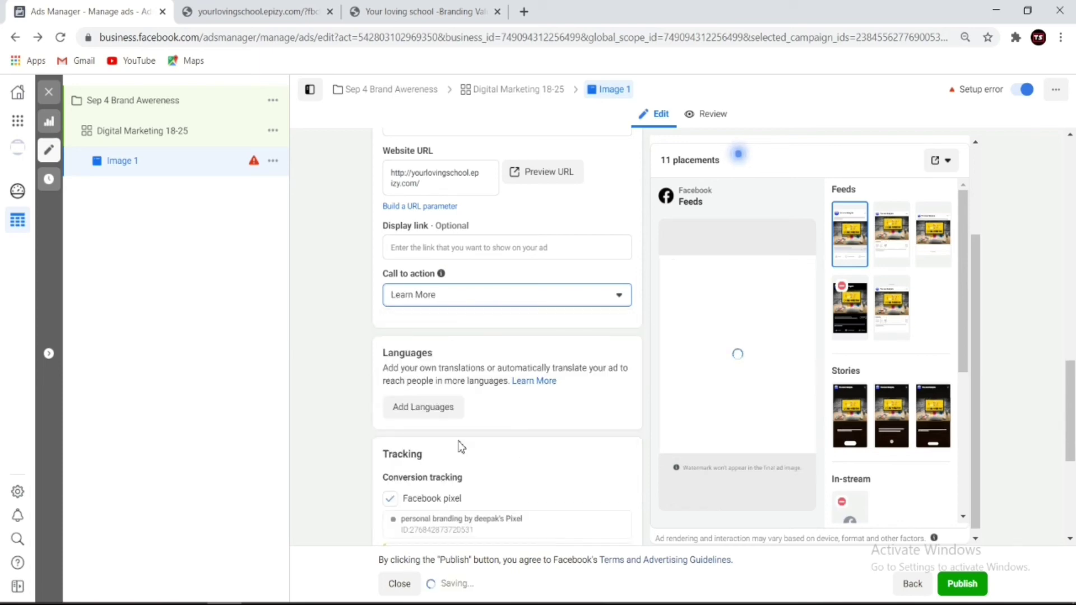
pyautogui.scroll(-5, 461, 447)
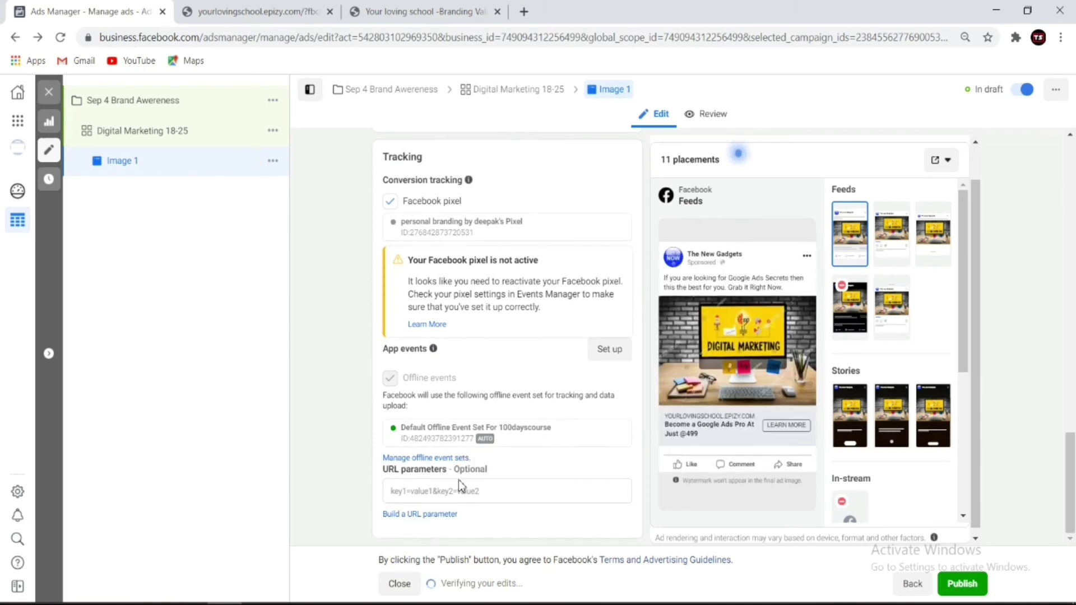
pyautogui.scroll(5, 451, 387)
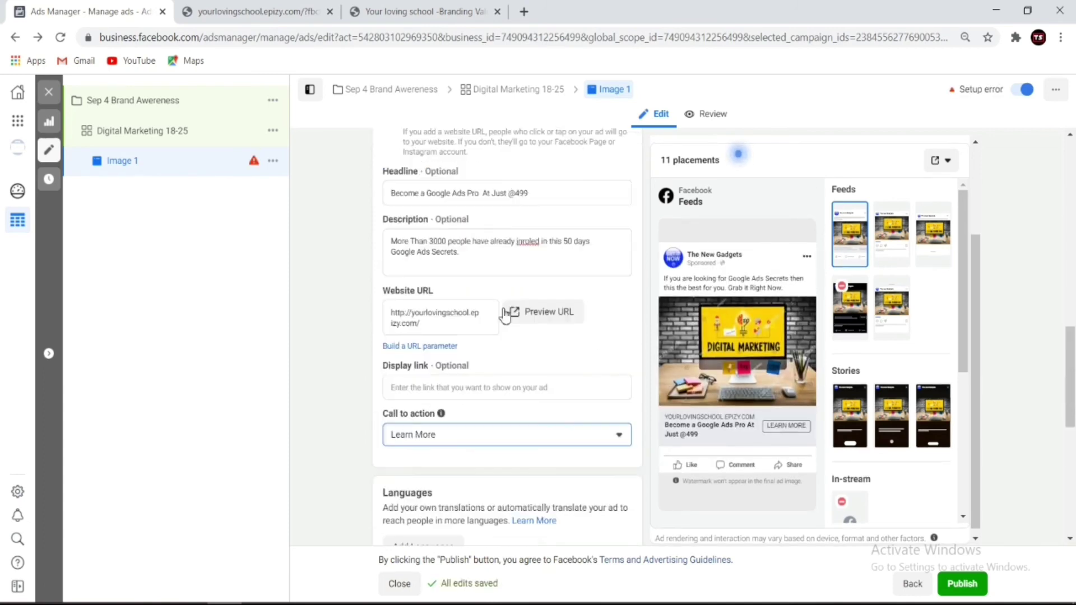
pyautogui.scroll(-5, 512, 312)
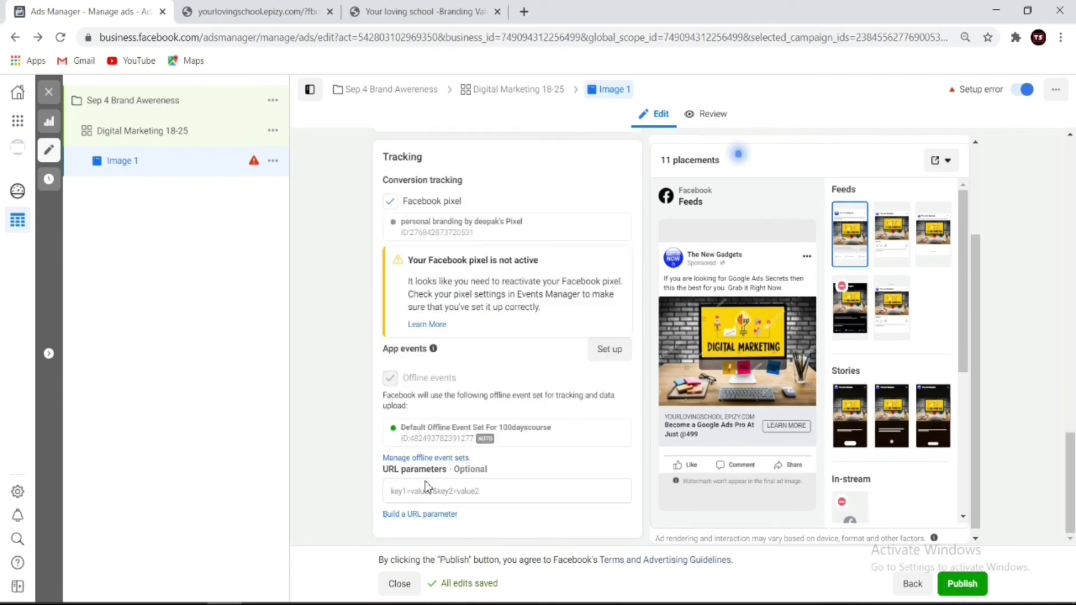
pyautogui.click(500, 494)
pyautogui.write('gdd')
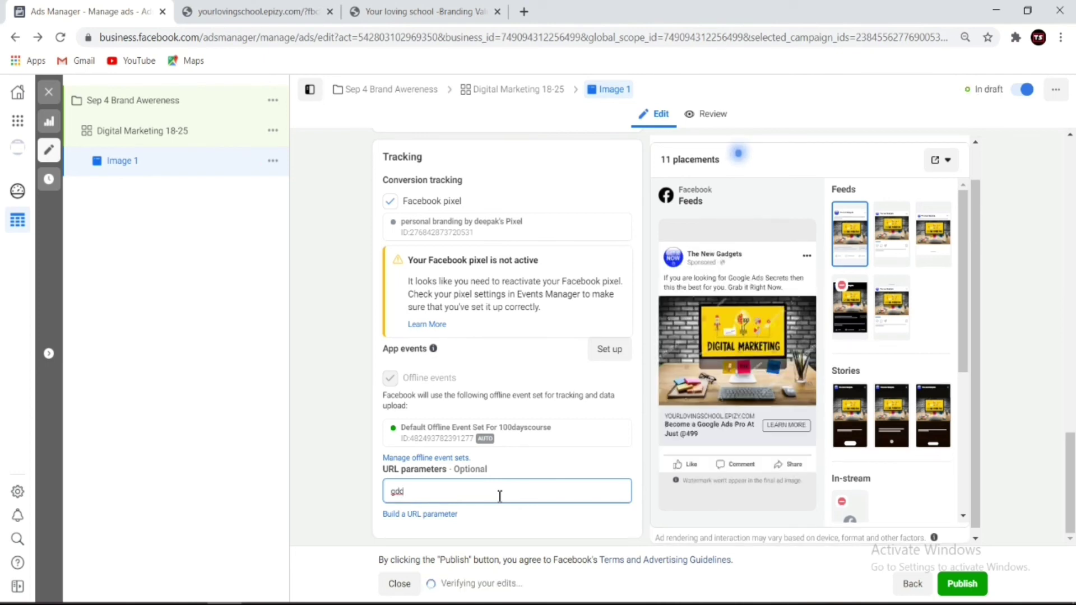
pyautogui.press('BackSpace')
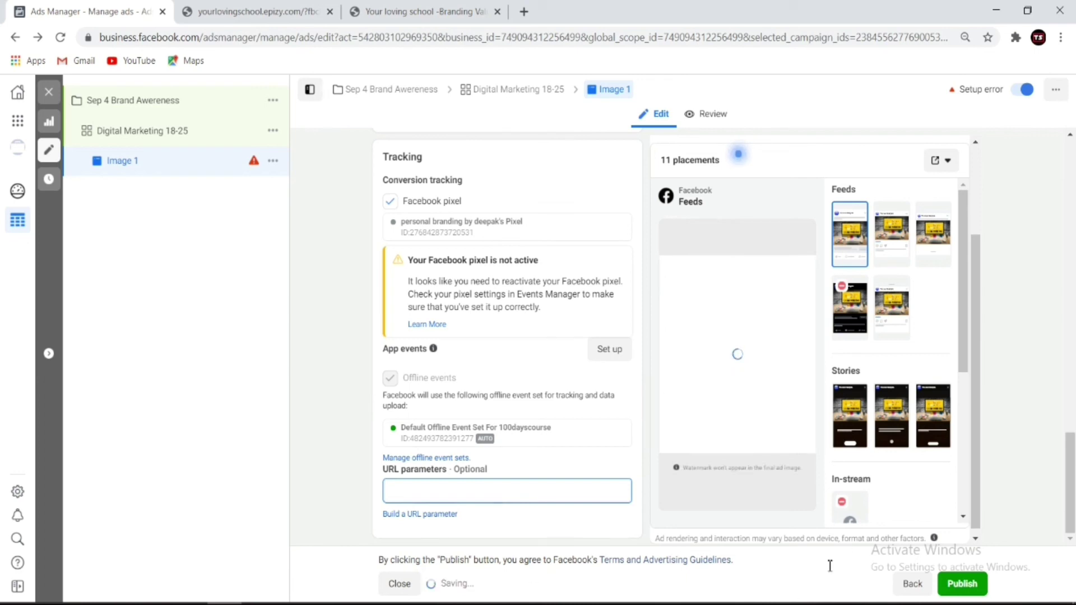
# Step: Start publishing the ad and enter "Digital Marketing" as the business name in the business info form
pyautogui.click(961, 583)
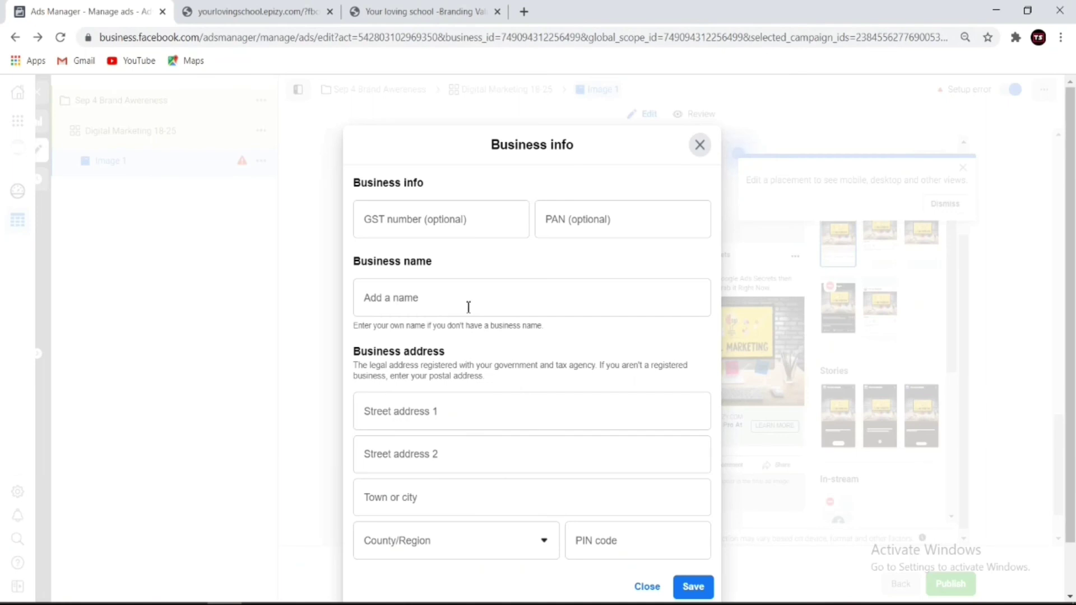
pyautogui.scroll(-1, 447, 252)
pyautogui.scroll(1, 447, 252)
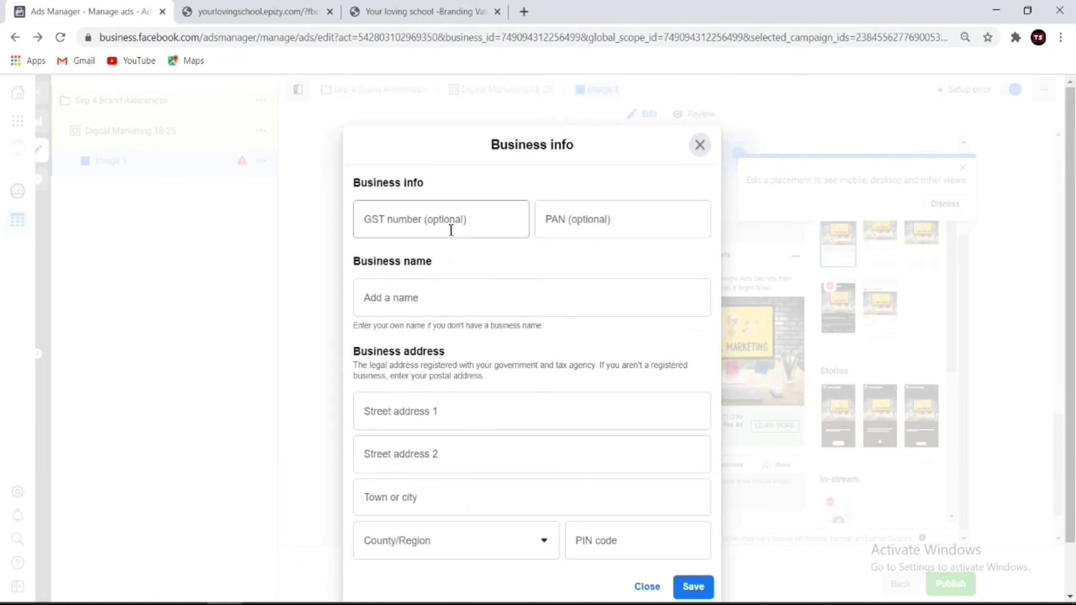
pyautogui.click(516, 298)
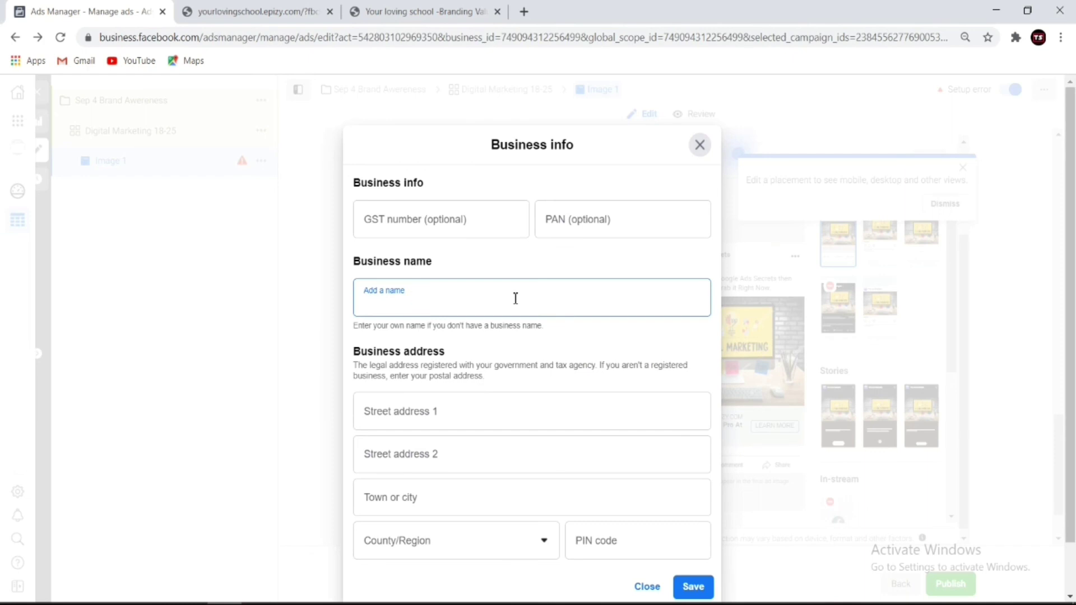
pyautogui.write('Digital Marketing')
# Step: Fill in the business address from the saved address suggestion, choose the county/region, and try to save the business info
pyautogui.click(533, 415)
pyautogui.click(518, 431)
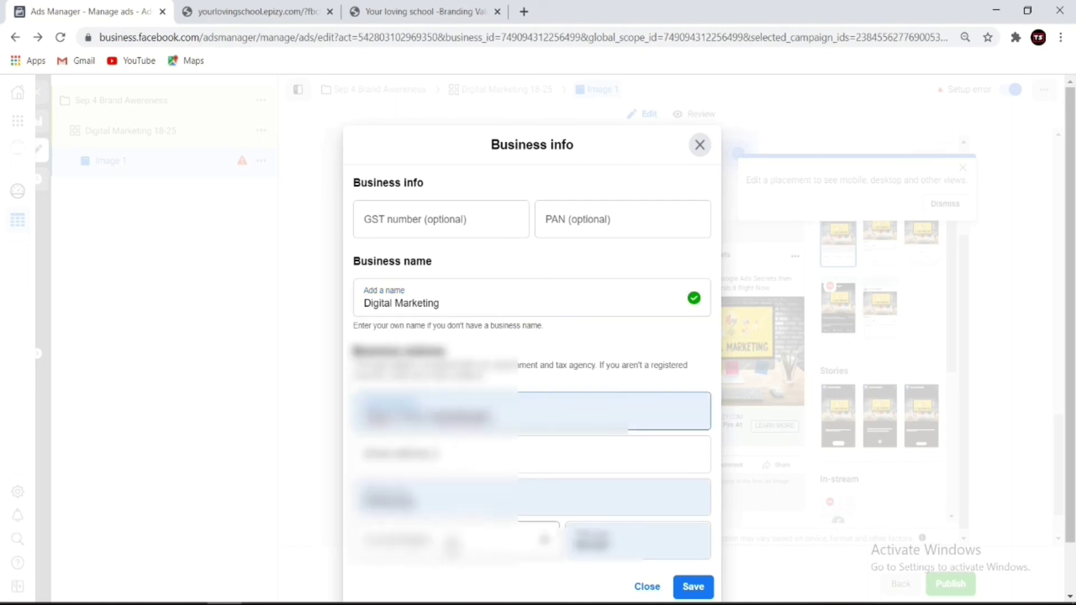
pyautogui.click(454, 541)
pyautogui.click(437, 449)
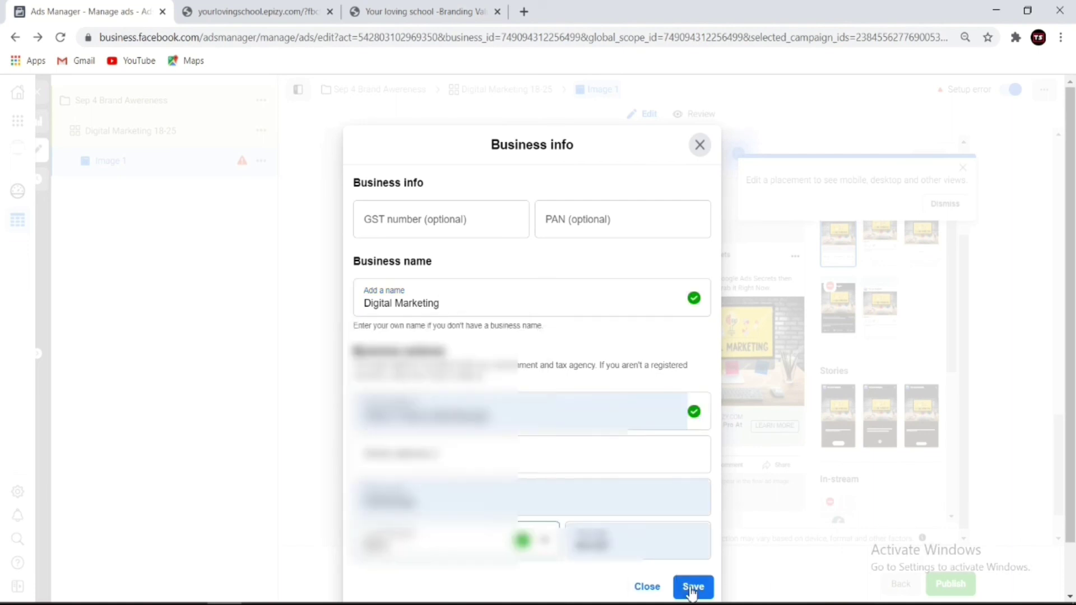
pyautogui.click(701, 535)
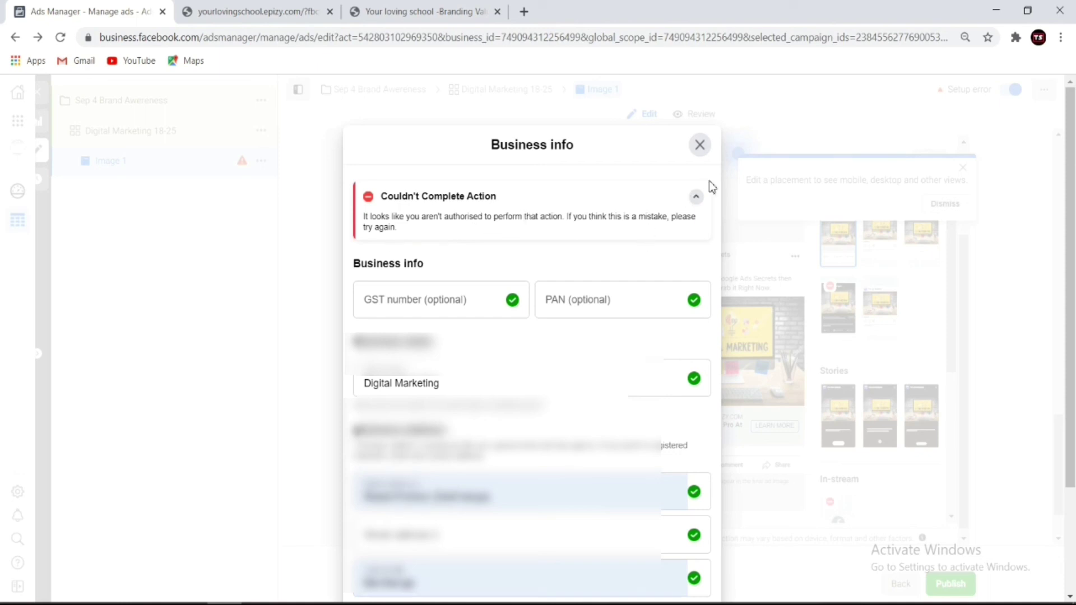
# Step: Try saving the business info again and close the form
pyautogui.click(698, 198)
pyautogui.click(698, 198)
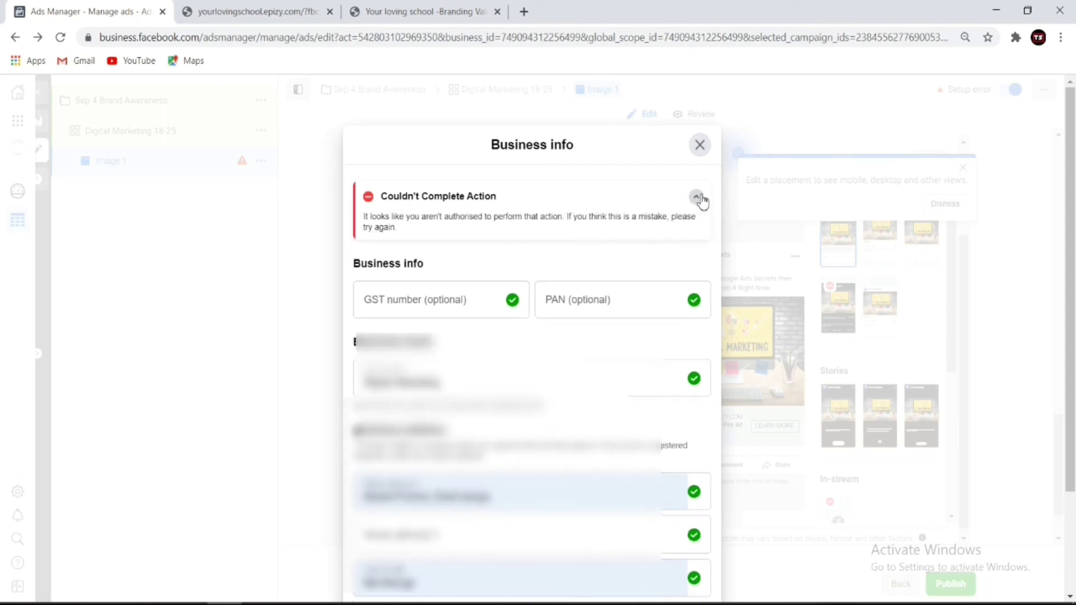
pyautogui.scroll(-3, 689, 209)
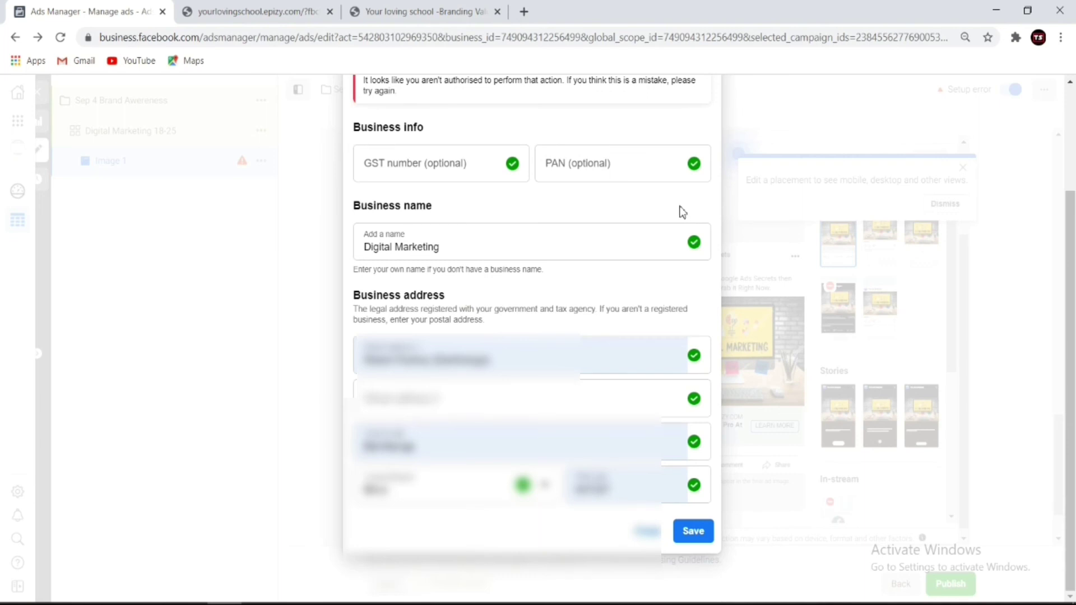
pyautogui.scroll(3, 682, 212)
pyautogui.scroll(-3, 701, 386)
pyautogui.click(692, 533)
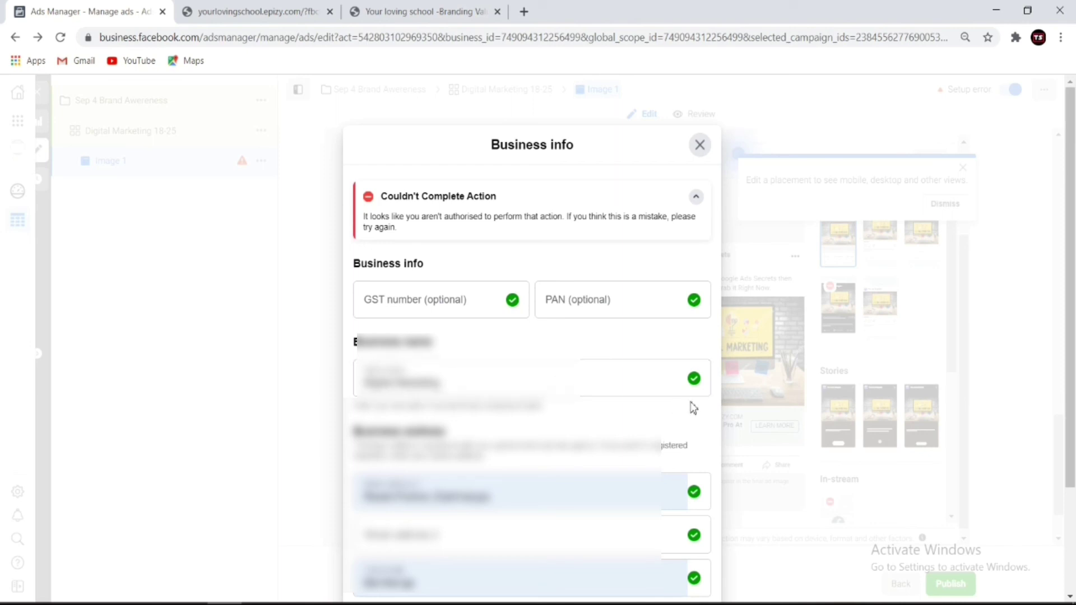
pyautogui.scroll(-2, 796, 443)
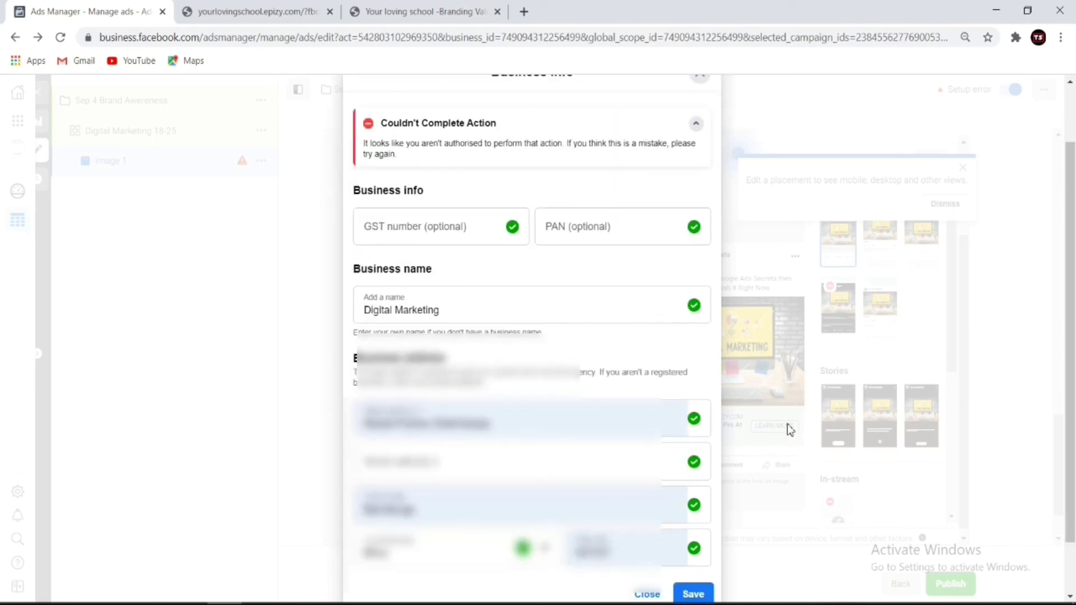
pyautogui.scroll(2, 783, 401)
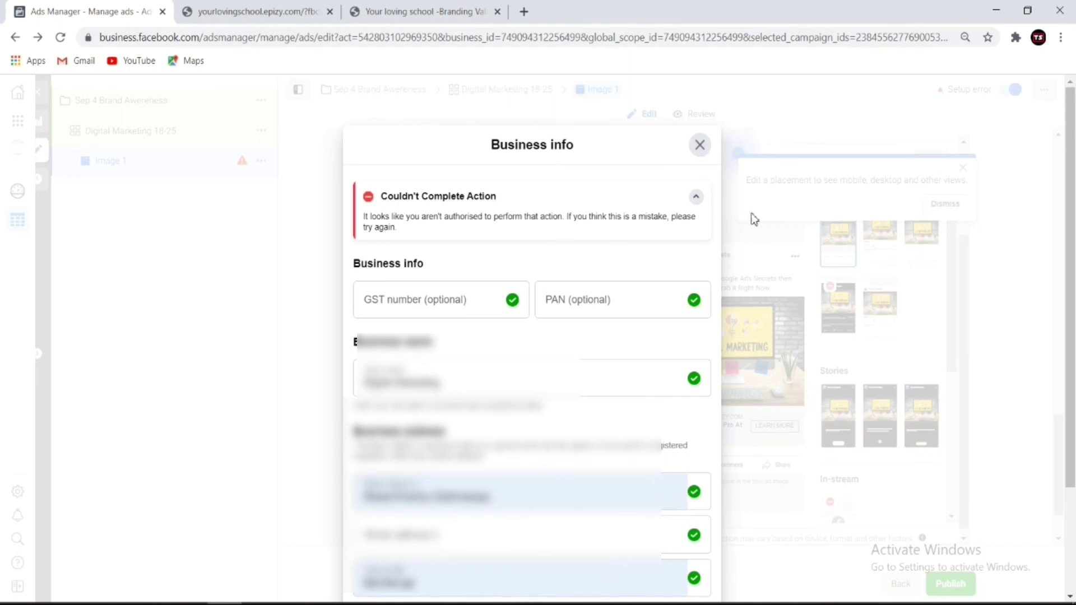
pyautogui.click(700, 144)
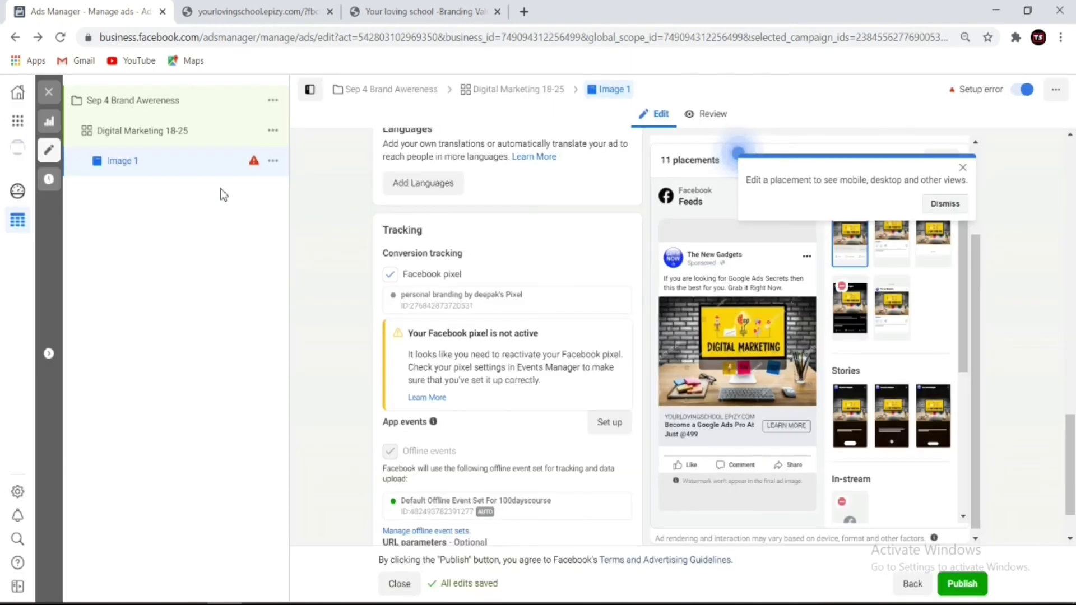
# Step: Switch to the personal ad account's campaigns, turn on the [23/12/2019] Promoting Digital Marketing campaign, and dismiss the notification
pyautogui.click(18, 147)
pyautogui.click(78, 268)
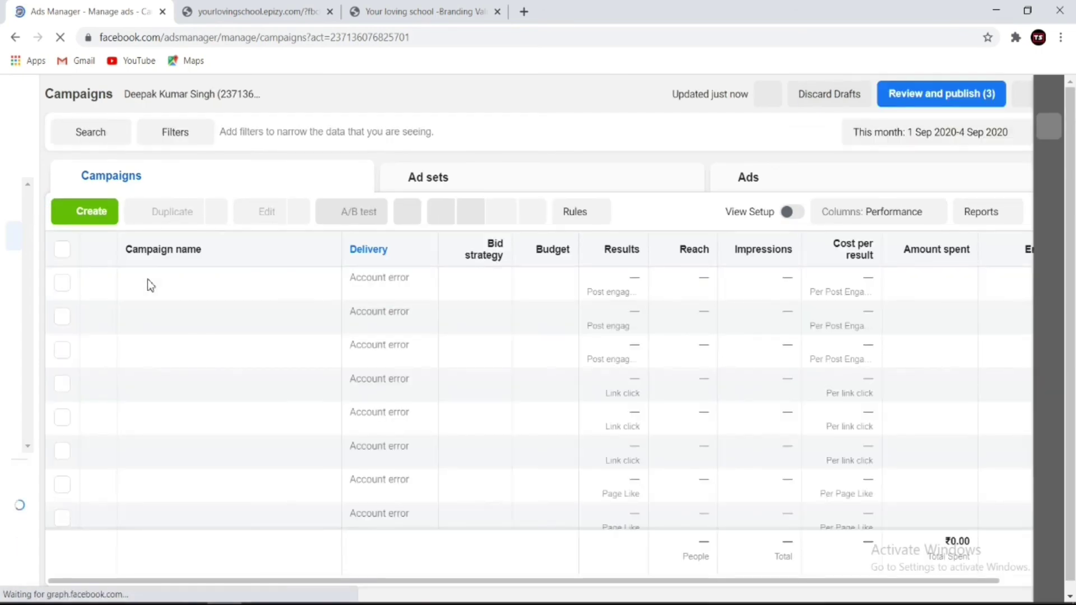
pyautogui.scroll(-3, 133, 280)
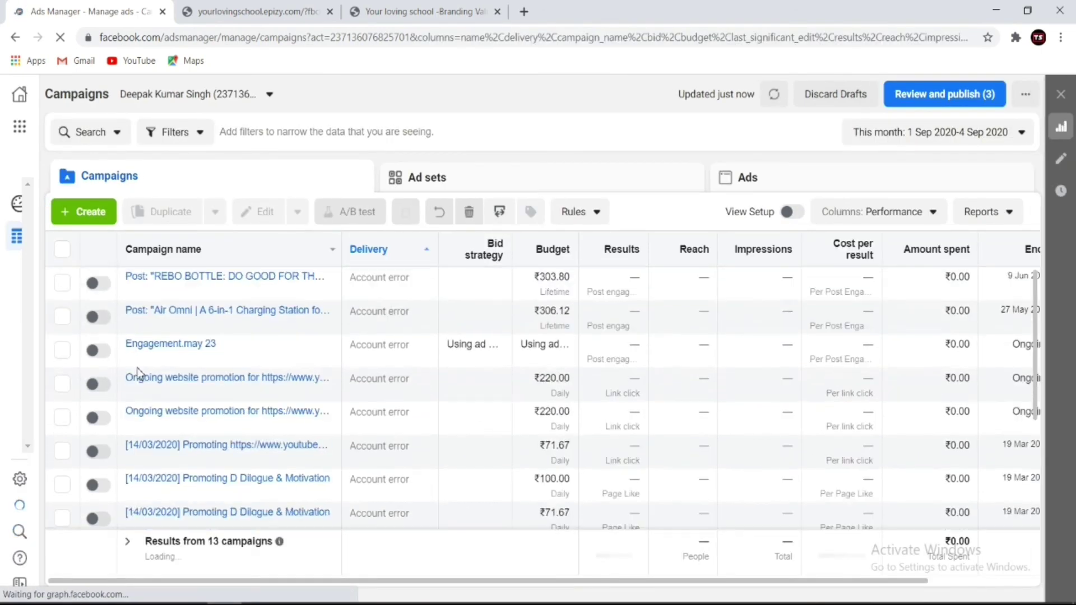
pyautogui.scroll(-2, 136, 401)
pyautogui.scroll(-2, 133, 424)
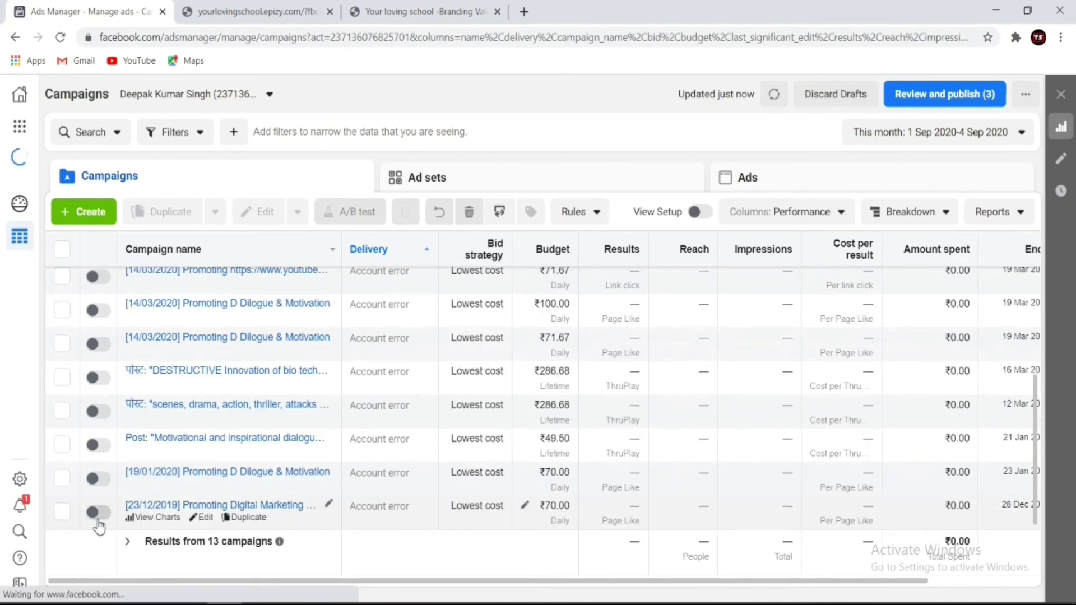
pyautogui.click(97, 512)
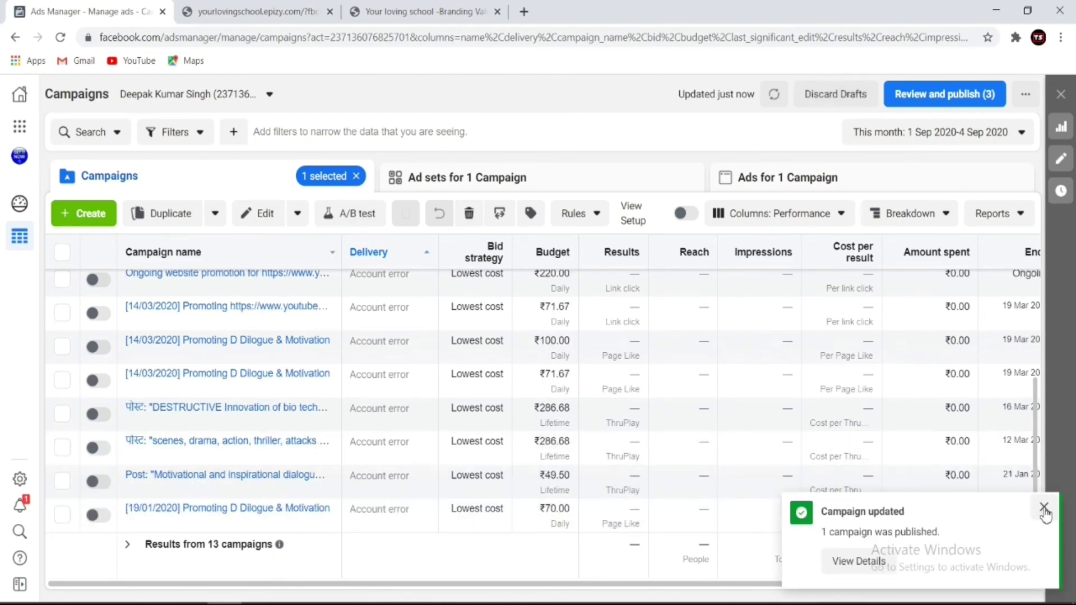
pyautogui.click(1044, 511)
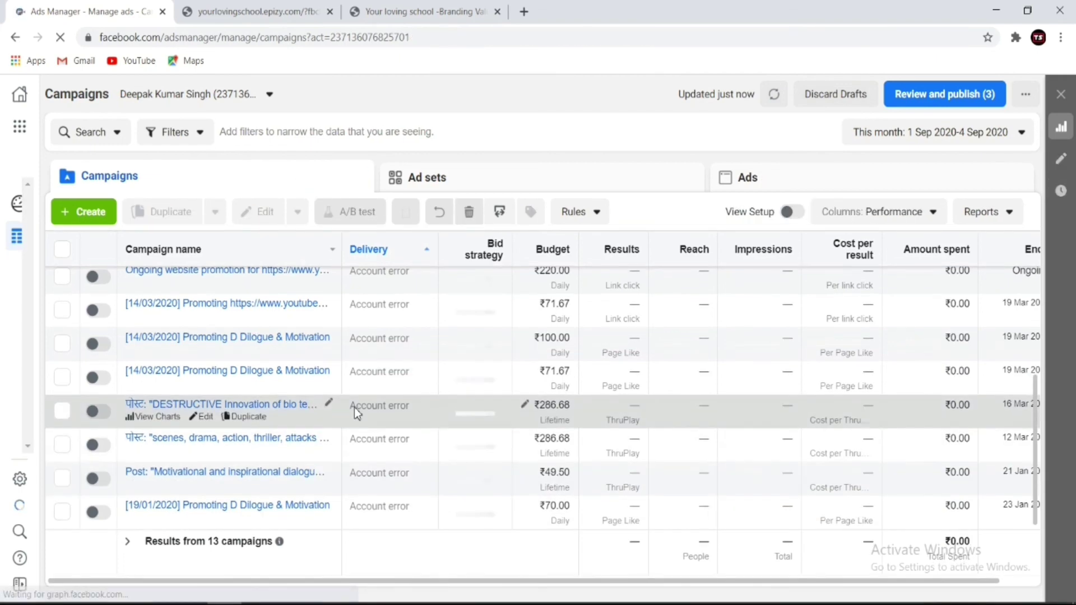